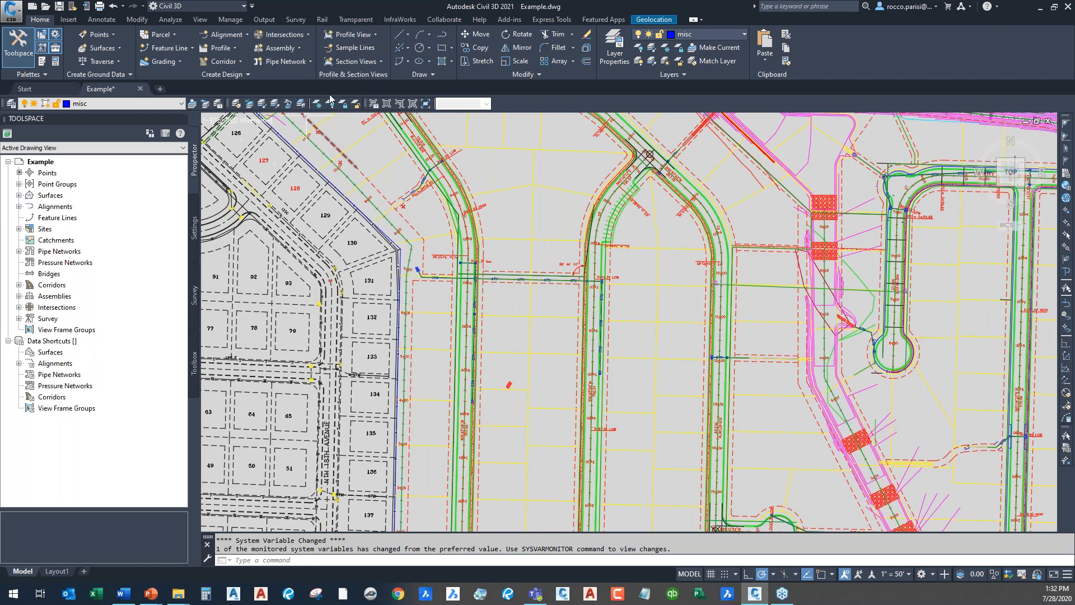
Step: Start a new pressure pipe network named WATER NETWORK with a pipe run named MAIN A
click(302, 64)
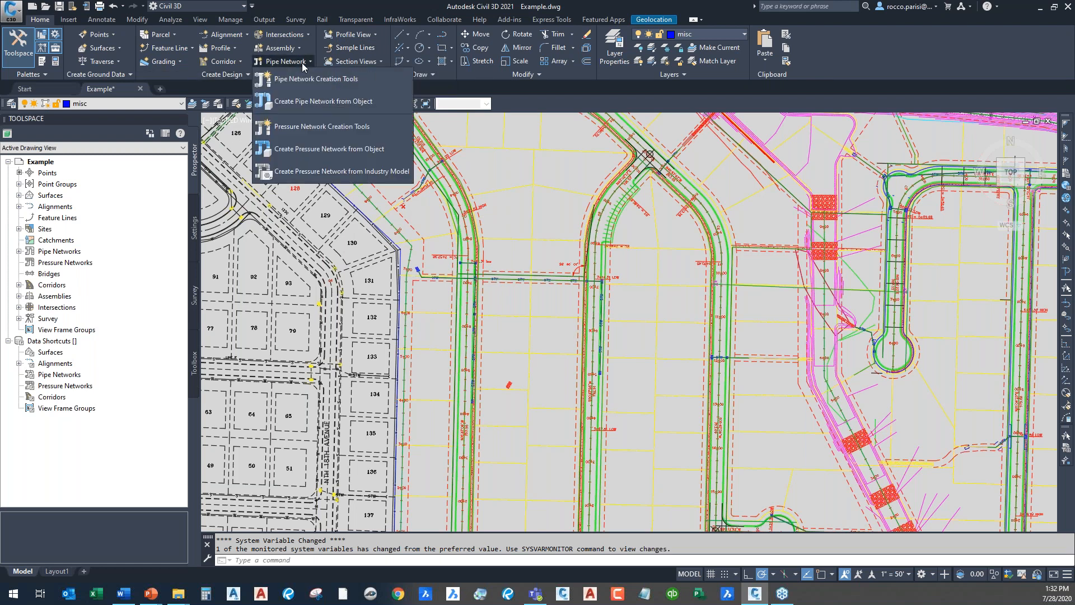
click(321, 126)
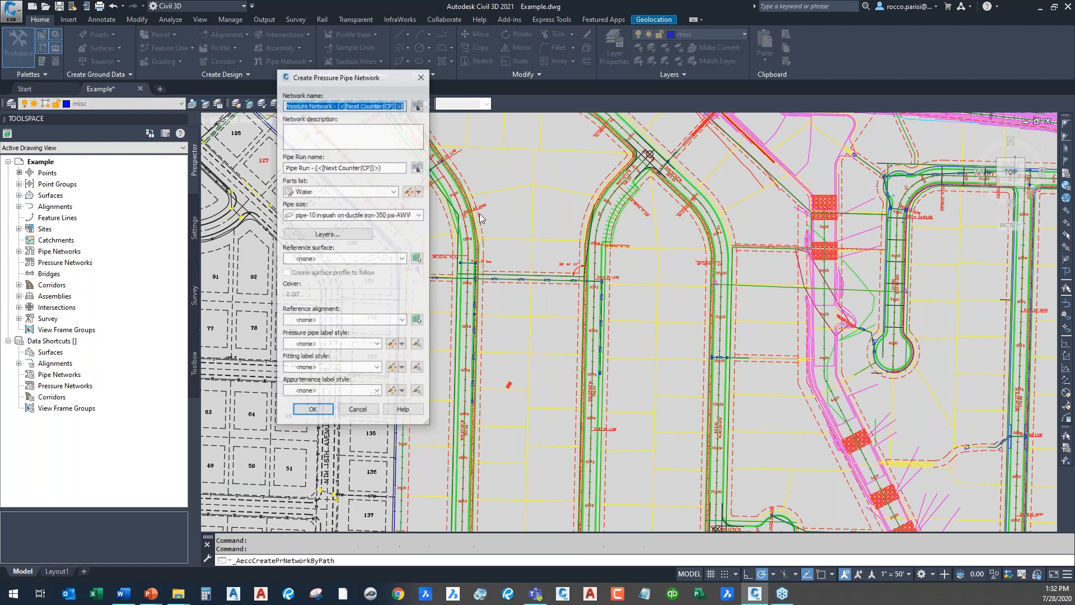
drag(382, 84, 602, 120)
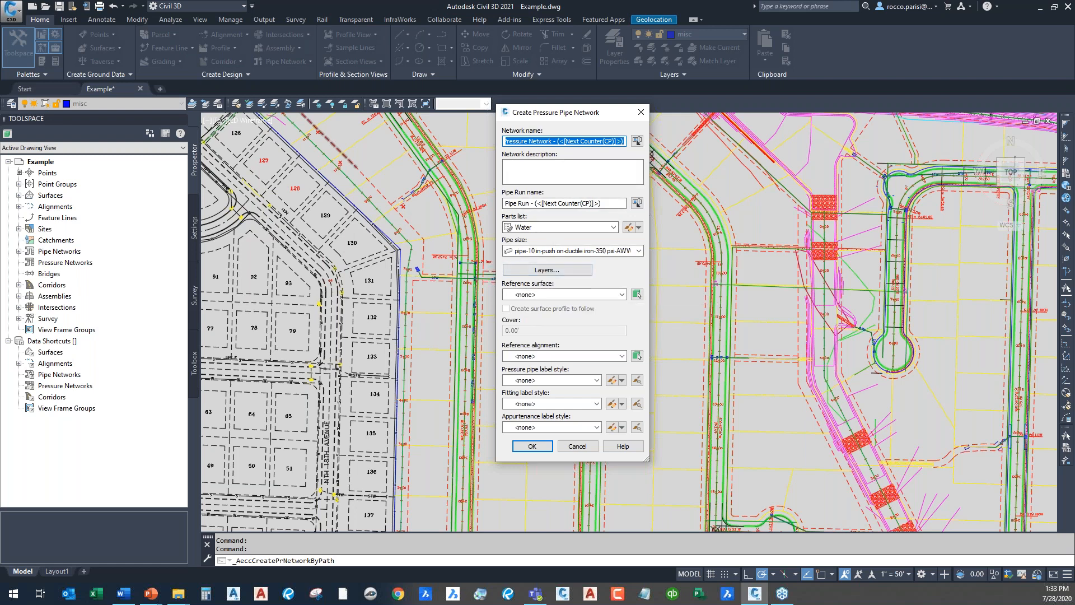
drag(608, 203, 512, 207)
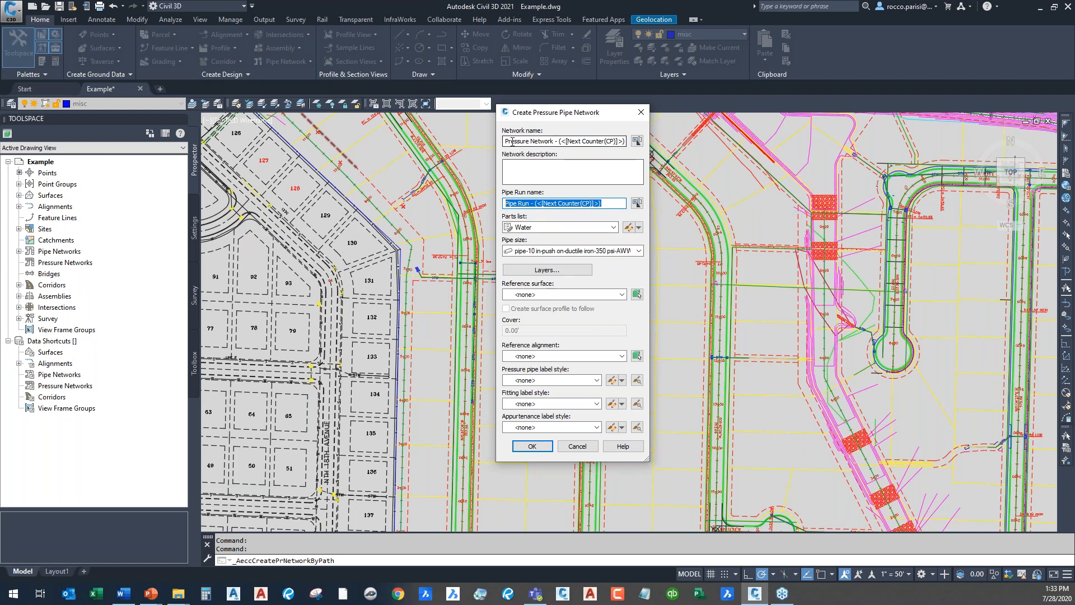
drag(505, 141, 742, 180)
text(W)
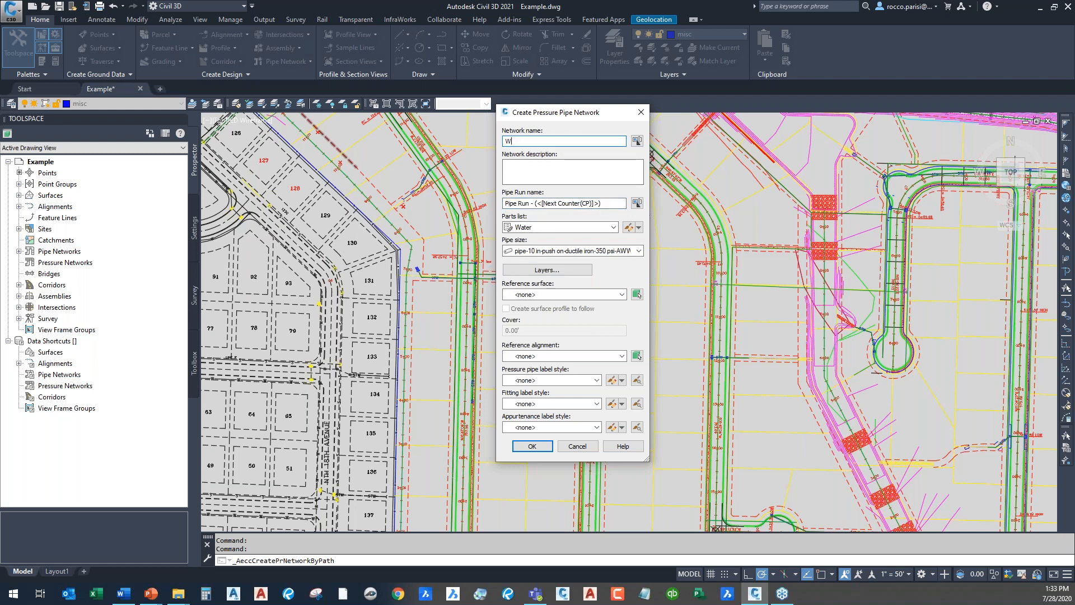
text(ATER NETWORK)
key(Tab)
text(ATER)
text(MAIN A)
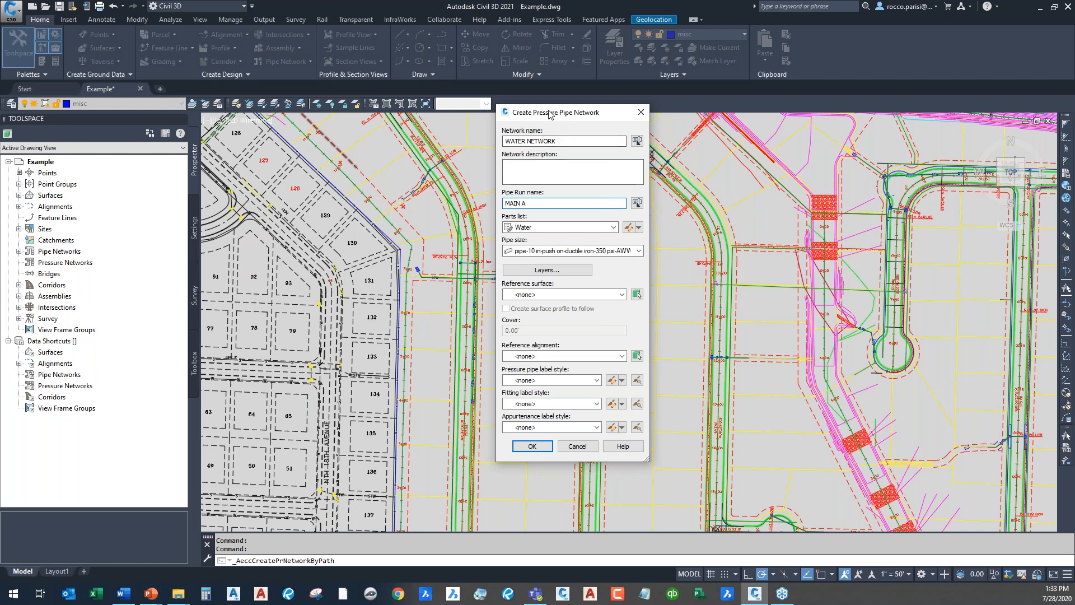
drag(553, 111, 535, 107)
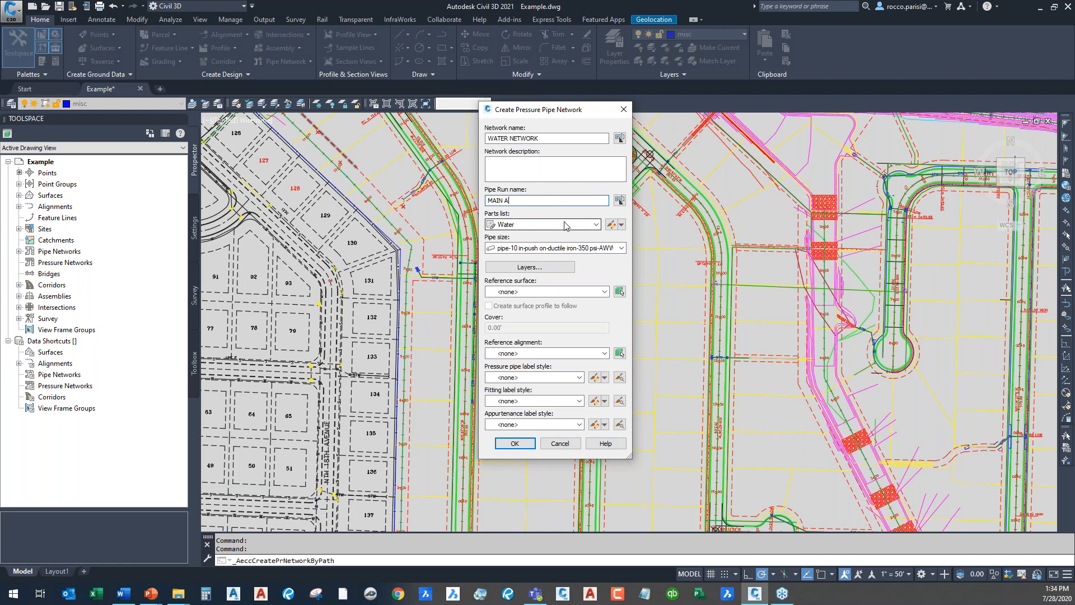
Step: Use the Water parts list and set the network's reference surface to EXISTING SURFACE USE
click(581, 227)
click(516, 253)
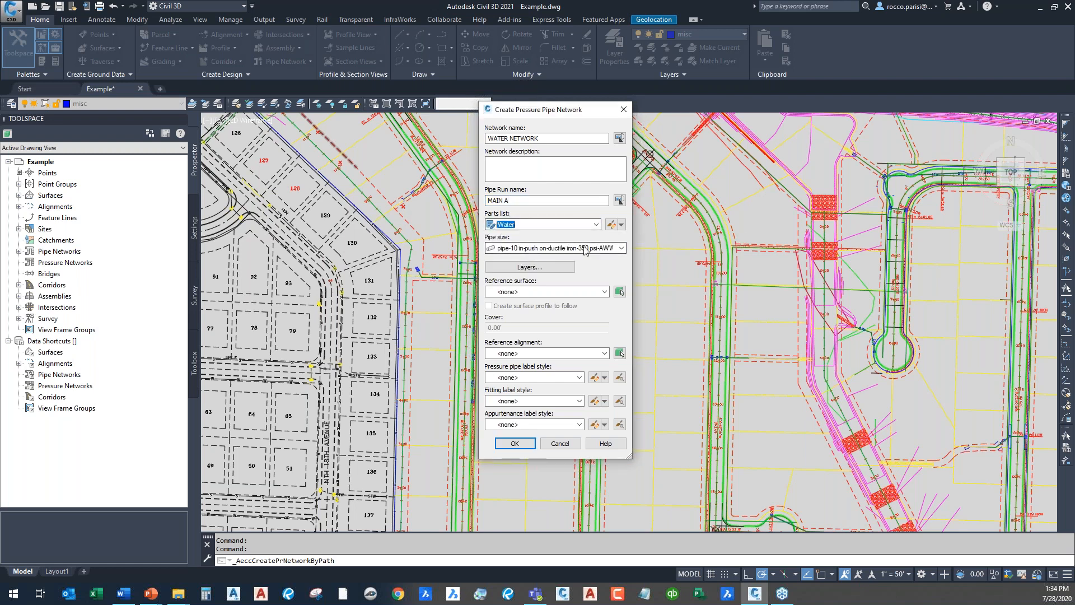
click(535, 291)
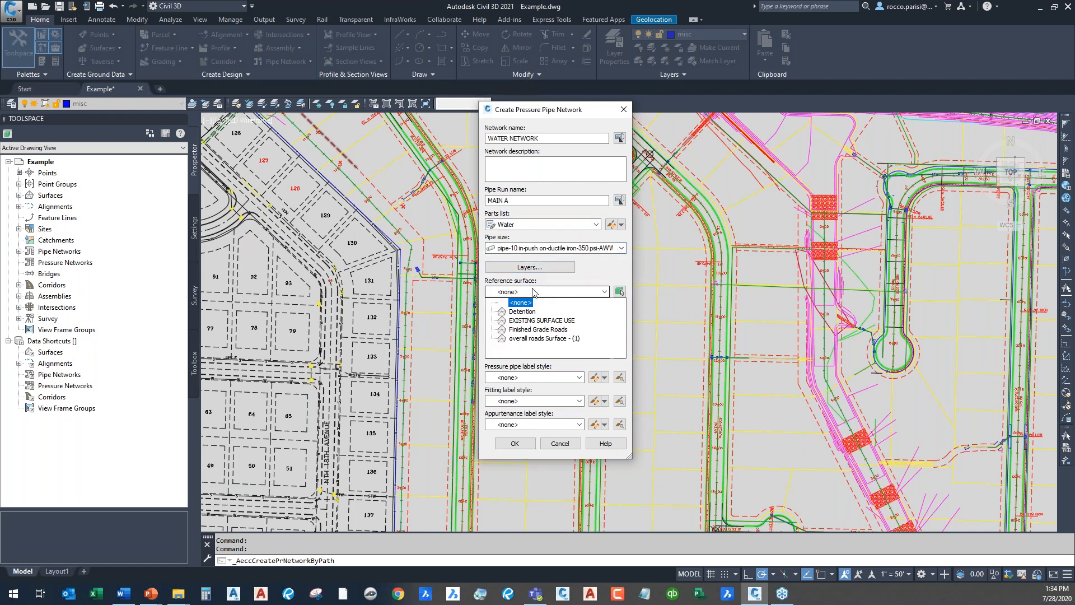
click(530, 321)
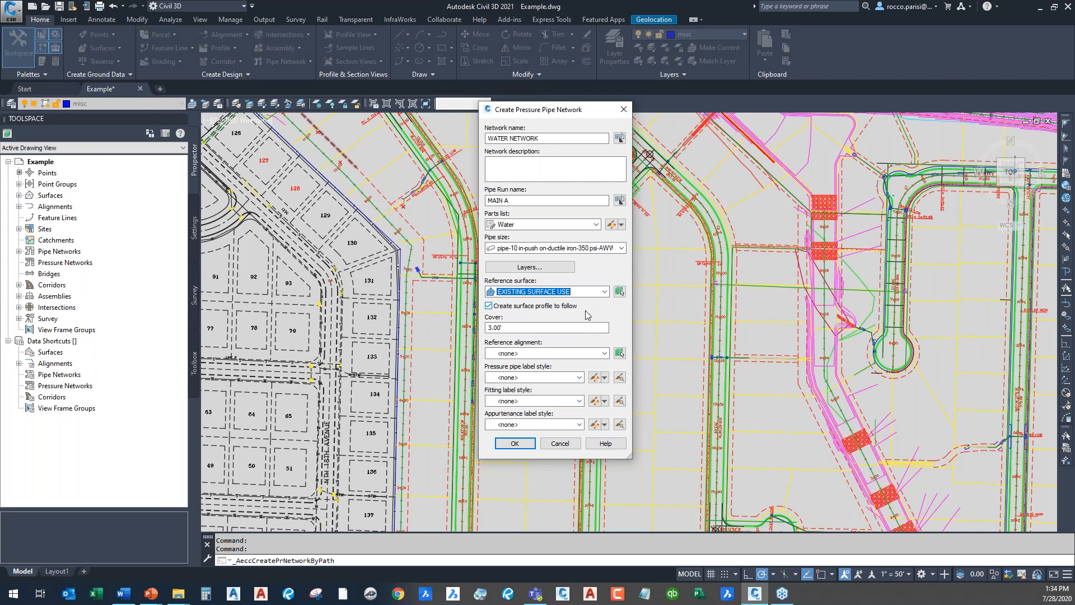
key(Tab)
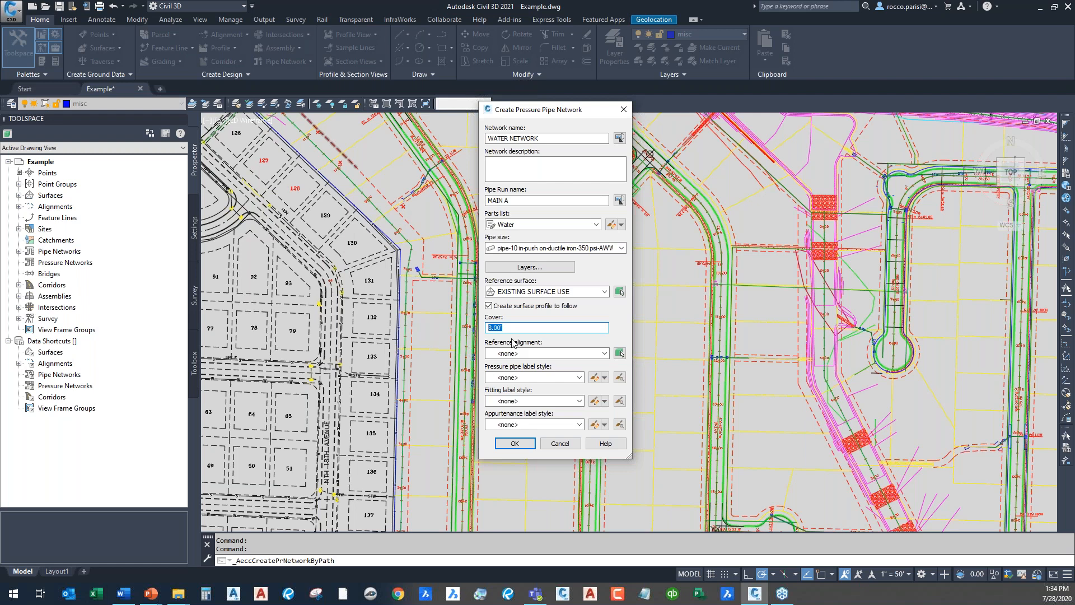
Step: Set the reference alignment to ROAD A and the fitting label style to Nominal Diameter Bend Angle and Material, and accept the network settings
click(605, 354)
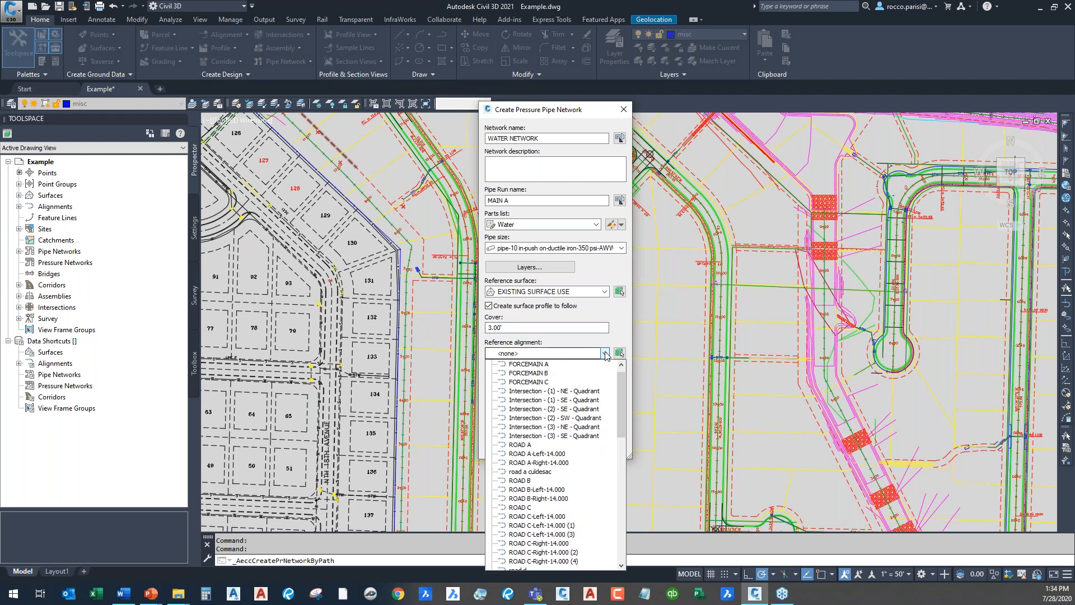
click(532, 445)
click(546, 402)
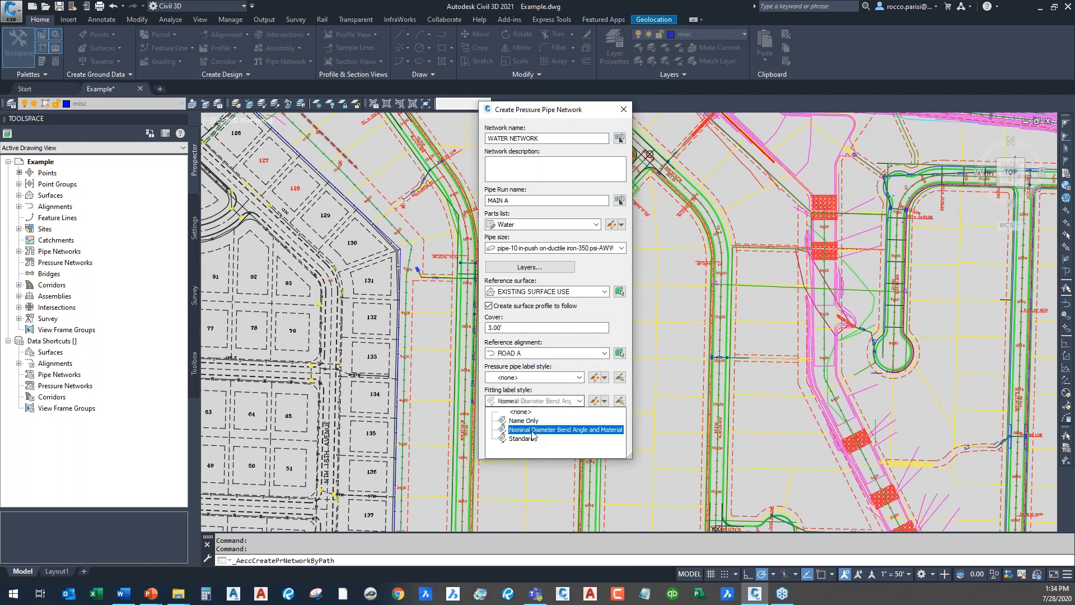
click(532, 431)
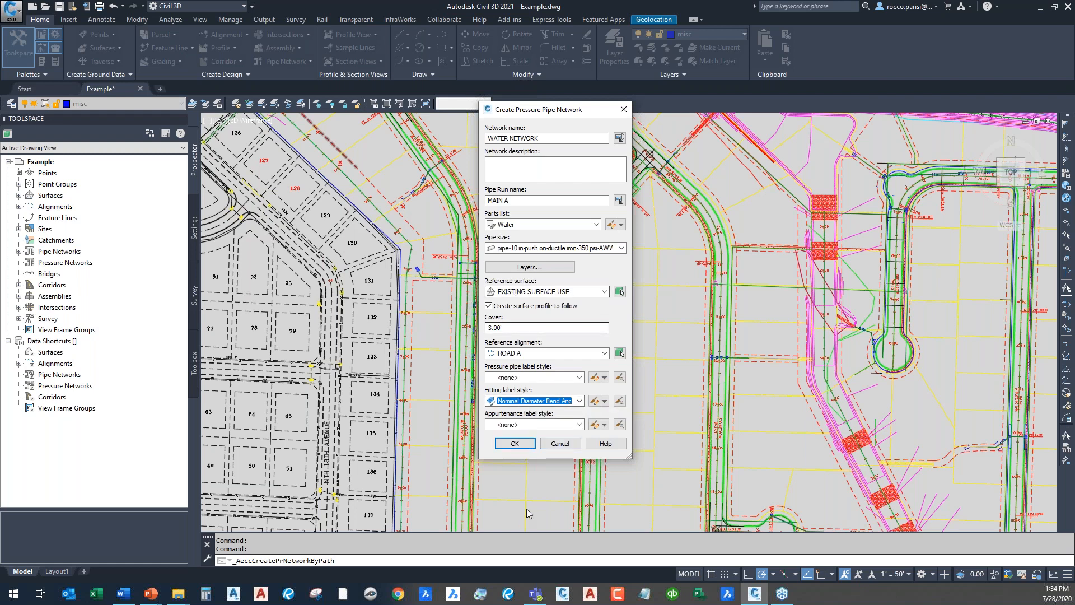
click(515, 443)
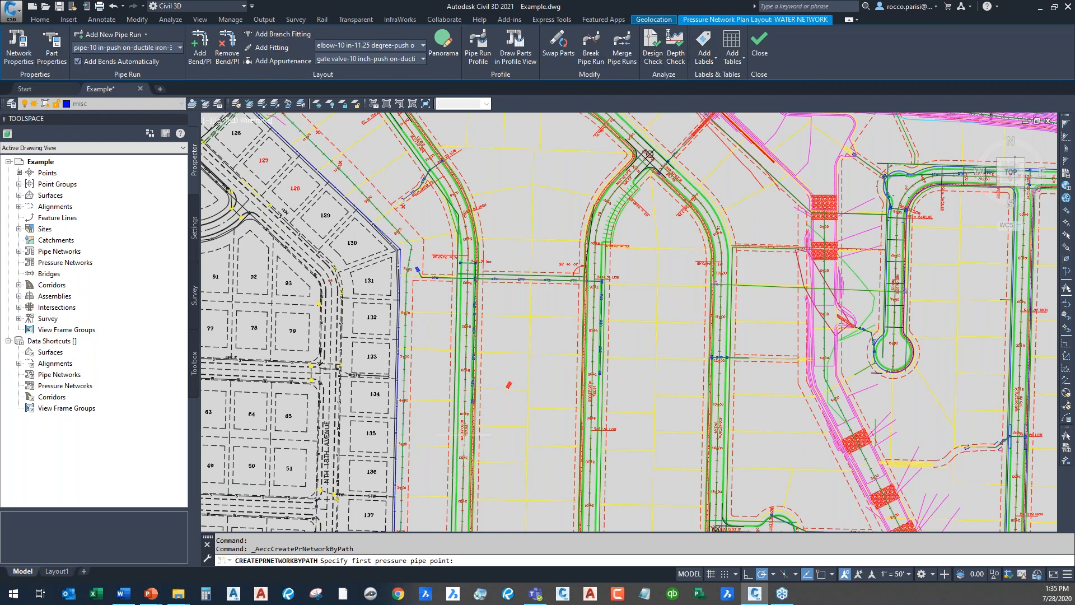
Step: Draw the pressure pipe run as a six-point zigzag path along ROAD A from about station 2+30 to 6+85
scroll(464, 470, up, 6)
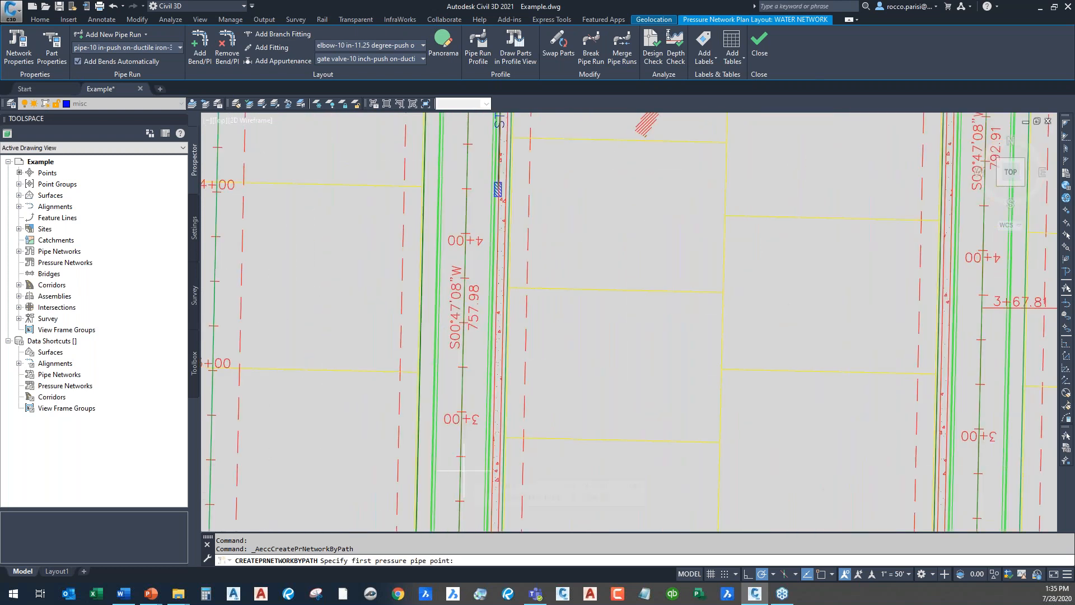
scroll(464, 470, up, 2)
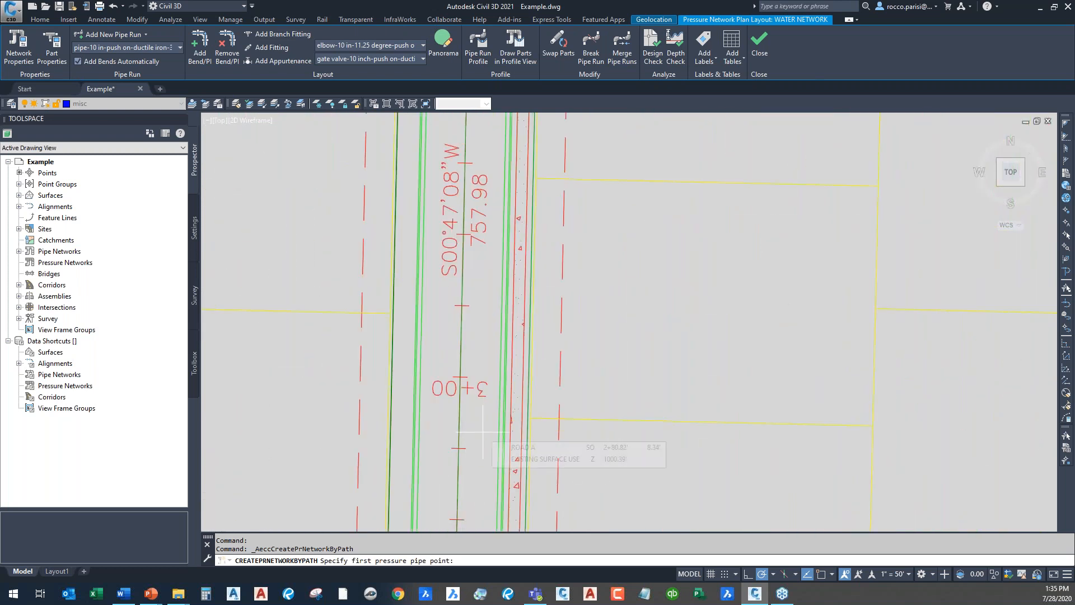
middle_drag(482, 468, 475, 313)
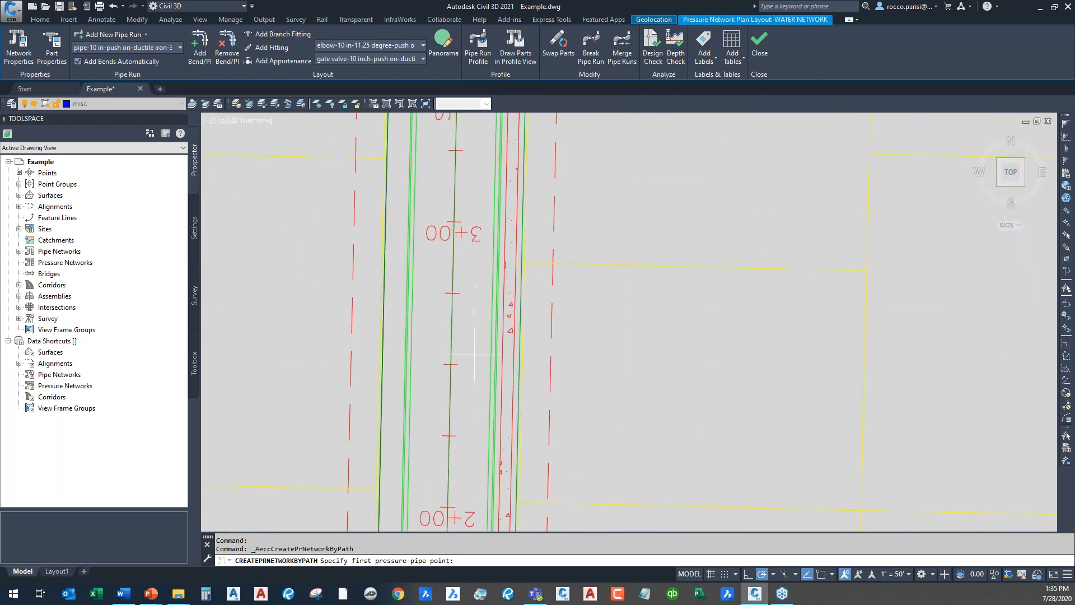
click(477, 419)
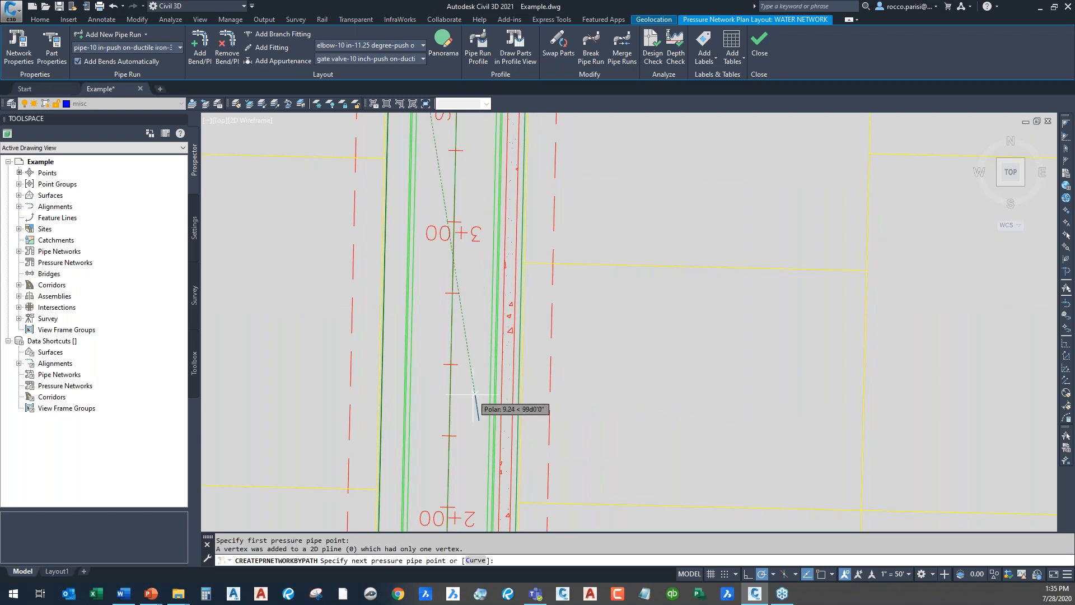
middle_drag(429, 188, 430, 281)
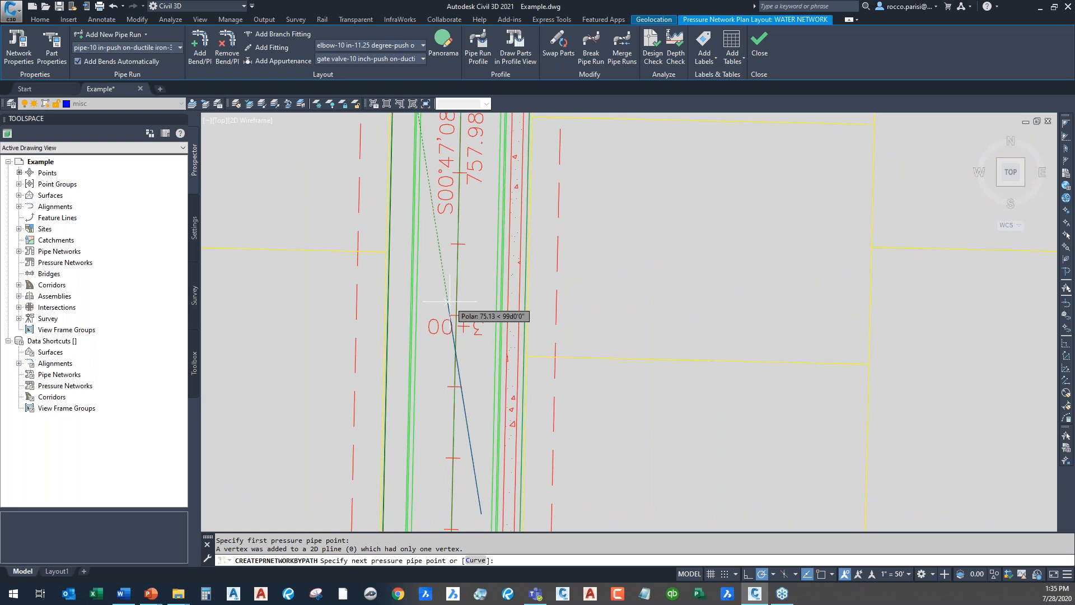
click(435, 231)
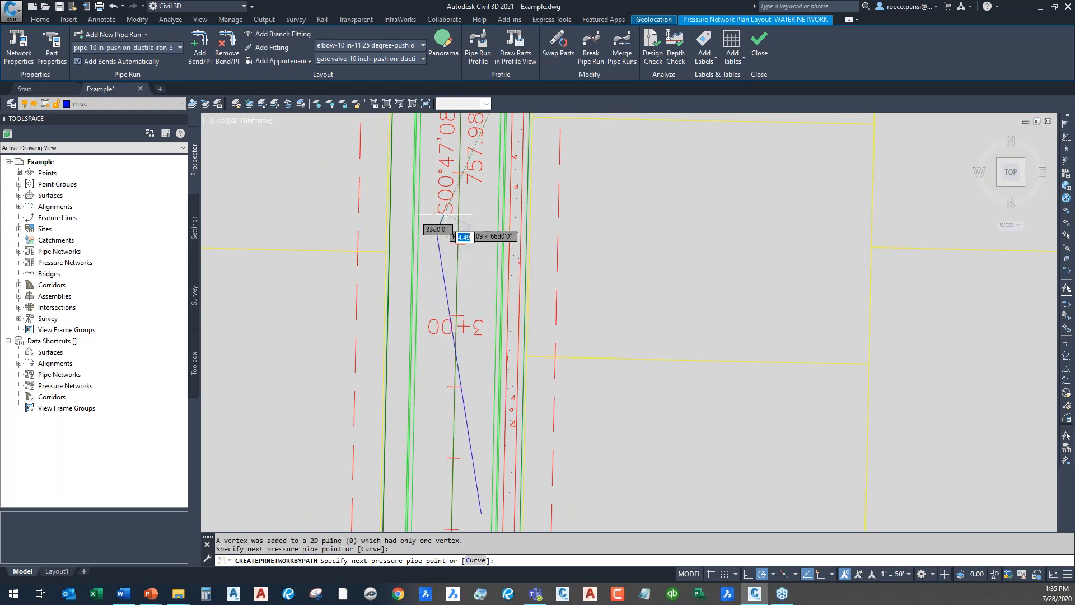
middle_drag(450, 198, 383, 427)
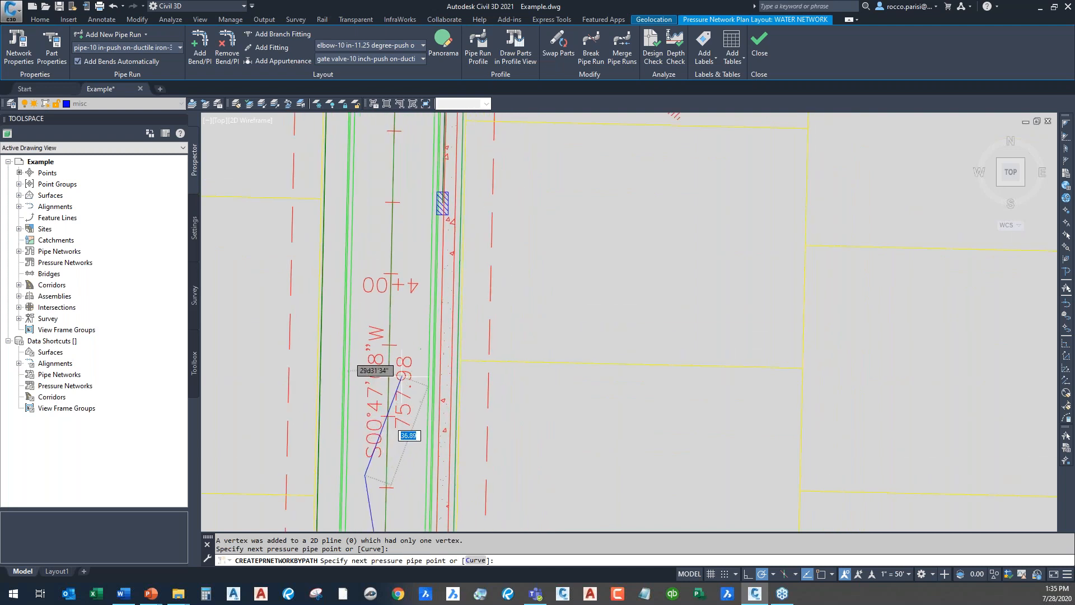
click(419, 352)
mouse_move(432, 149)
middle_down()
mouse_move(423, 223)
mouse_move(441, 337)
middle_up()
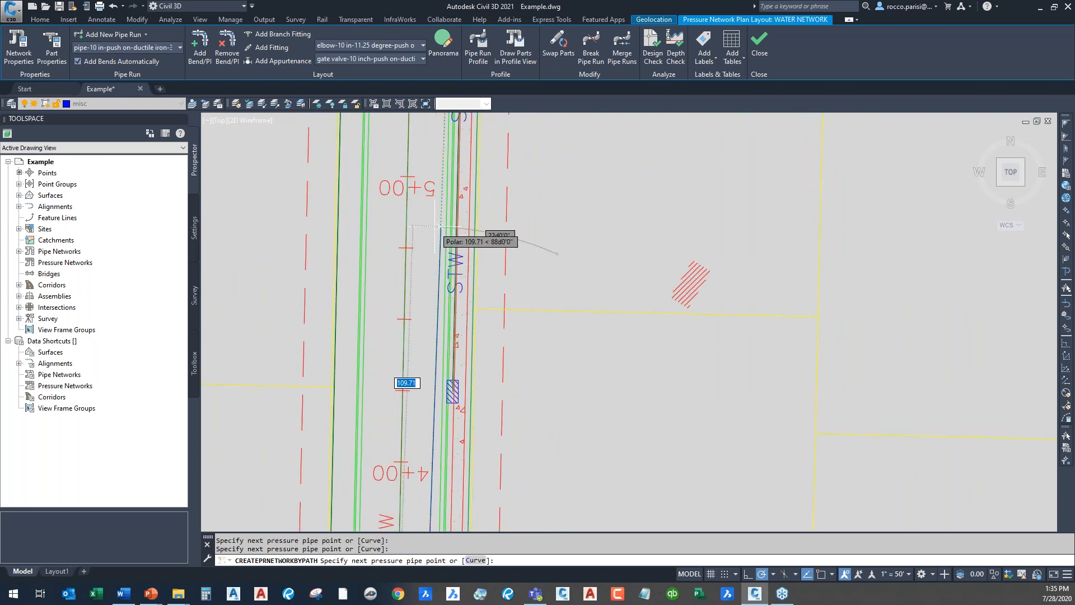
click(441, 228)
scroll(417, 164, down, 2)
middle_drag(414, 174, 376, 497)
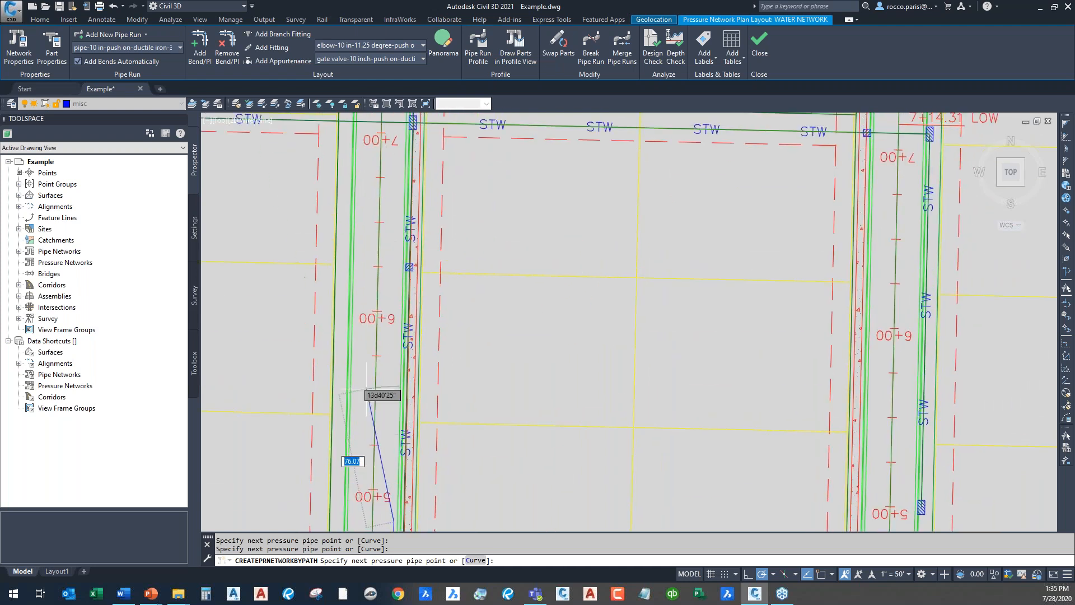
click(360, 278)
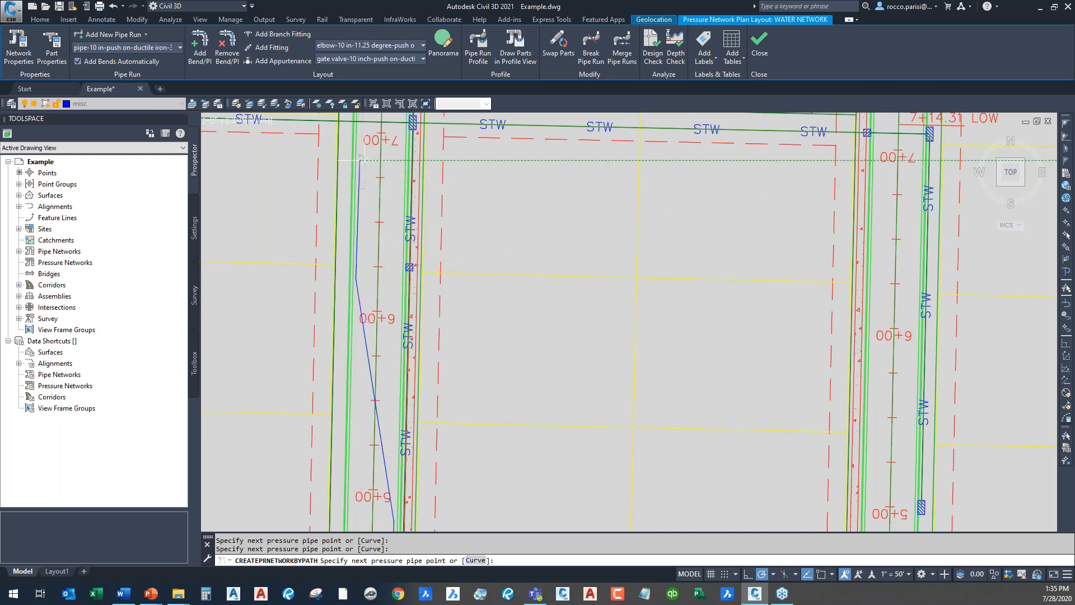
key(Return)
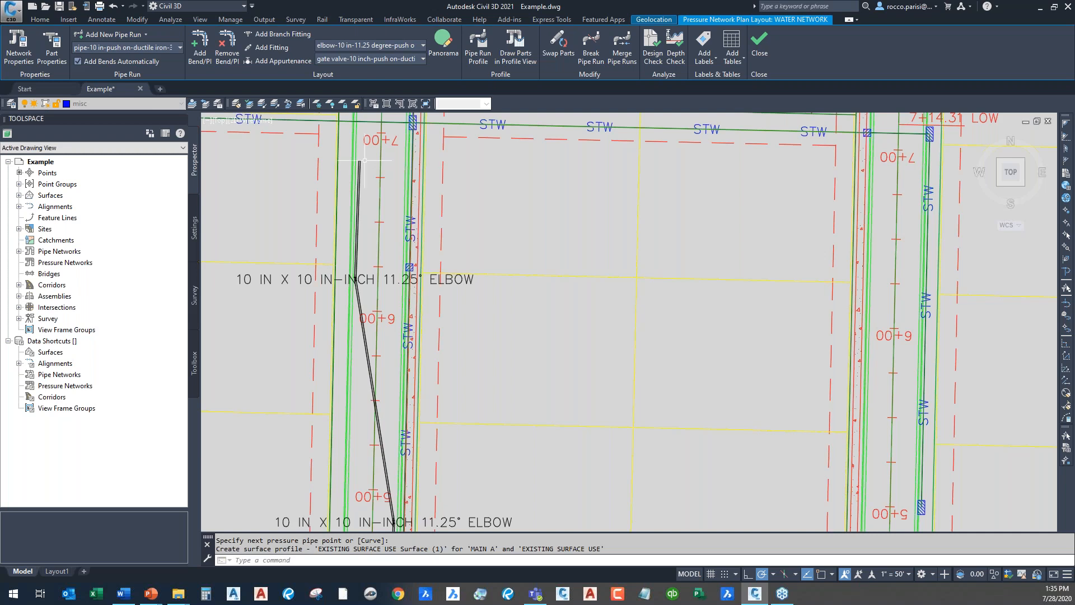
Step: Examine the elbow fittings and their labels at the bends along the new pipe run
middle_drag(405, 410, 420, 155)
middle_drag(393, 464, 405, 356)
middle_drag(405, 452, 383, 249)
scroll(379, 244, up, 10)
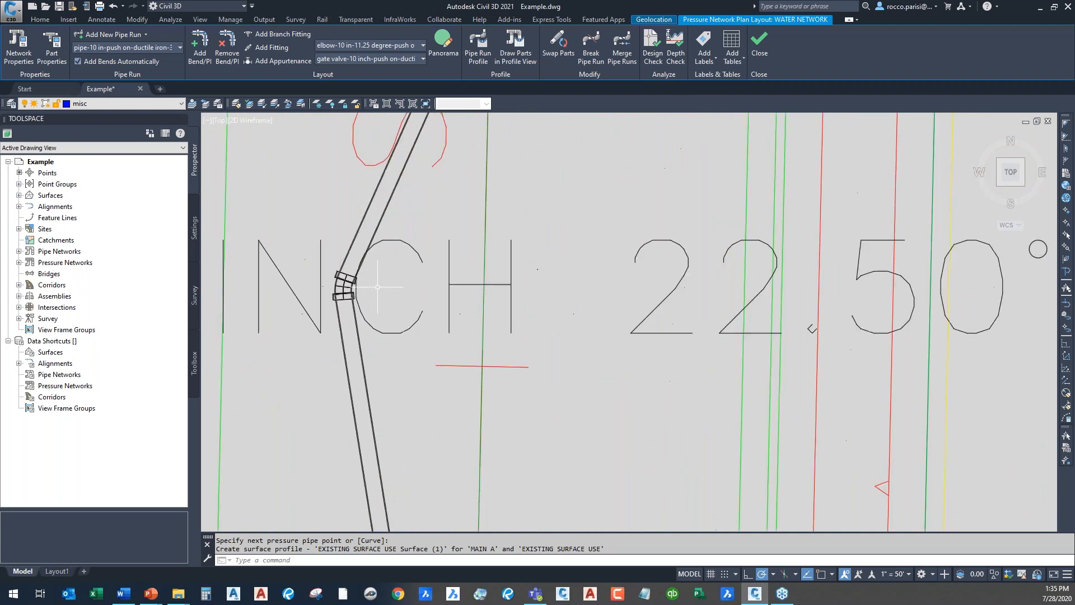
scroll(379, 298, up, 2)
scroll(380, 297, down, 5)
middle_drag(442, 218, 511, 247)
middle_drag(558, 173, 531, 300)
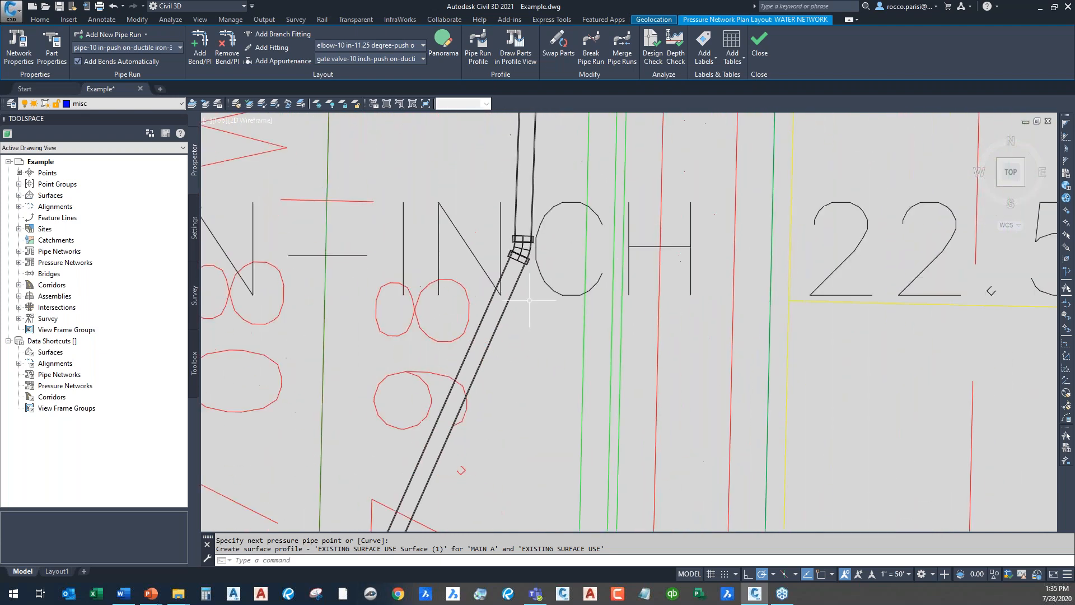
middle_drag(554, 222, 533, 594)
scroll(533, 237, down, 6)
middle_drag(532, 237, 487, 414)
scroll(587, 356, down, 4)
scroll(587, 356, down, 2)
middle_drag(579, 382, 493, 299)
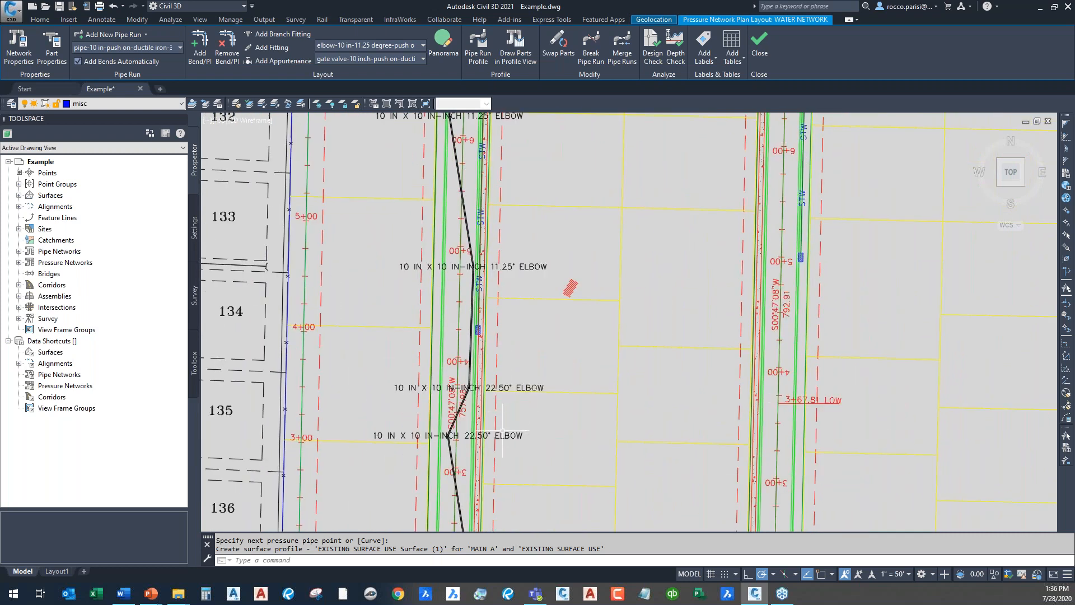
Step: Move the southernmost 22.50° elbow label, north of station 3+00, off the pipe to the lots east of the road
key(Return)
click(499, 435)
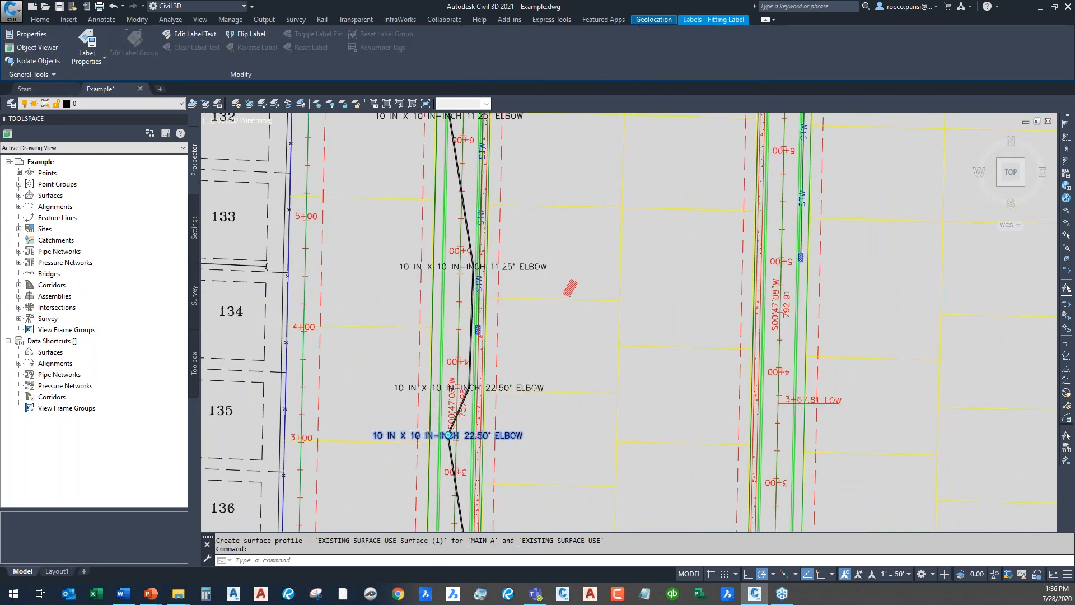
click(448, 435)
click(520, 471)
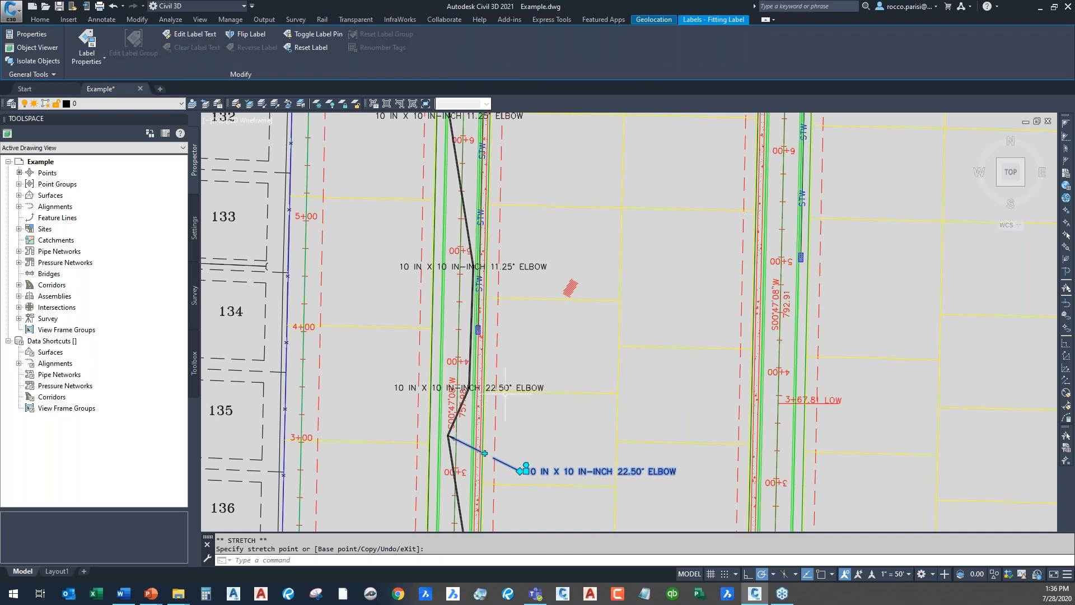
key(Escape)
Step: Move the other 22.50° elbow label, just south of station 4+00, east of the road above the label already moved
click(470, 388)
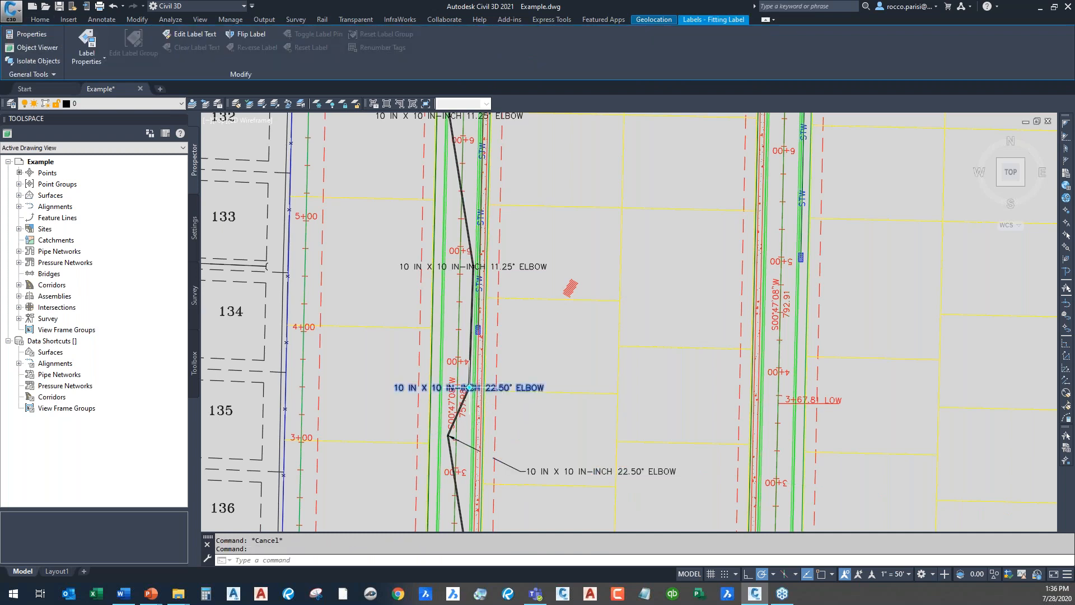
click(470, 387)
click(521, 419)
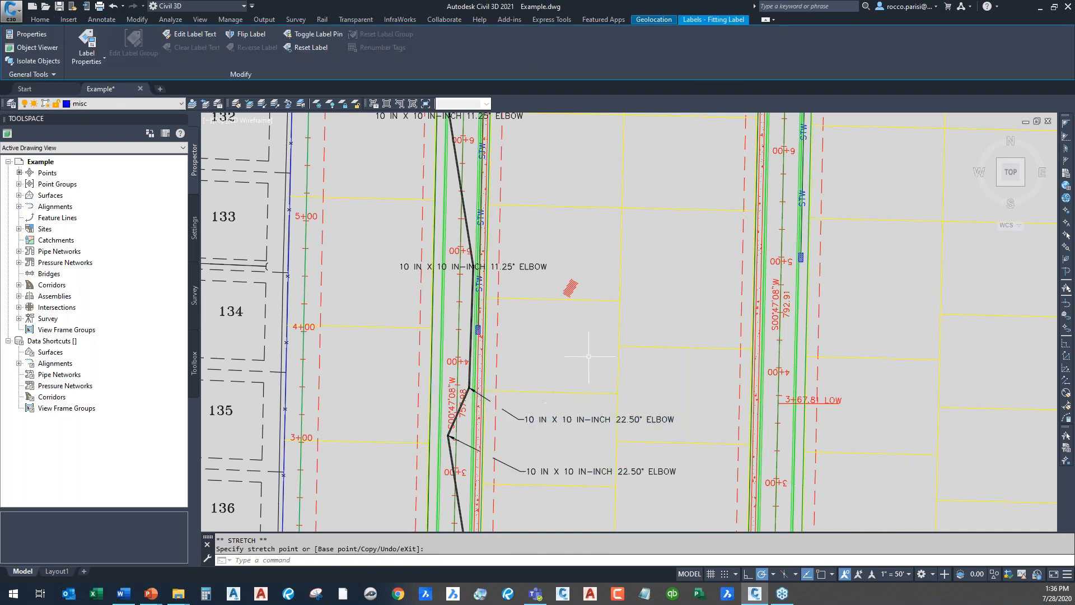
key(Escape)
Step: Move the 11.25° elbow label just south of station 5+00 off the pipe to the lots east of the road
click(513, 267)
click(512, 267)
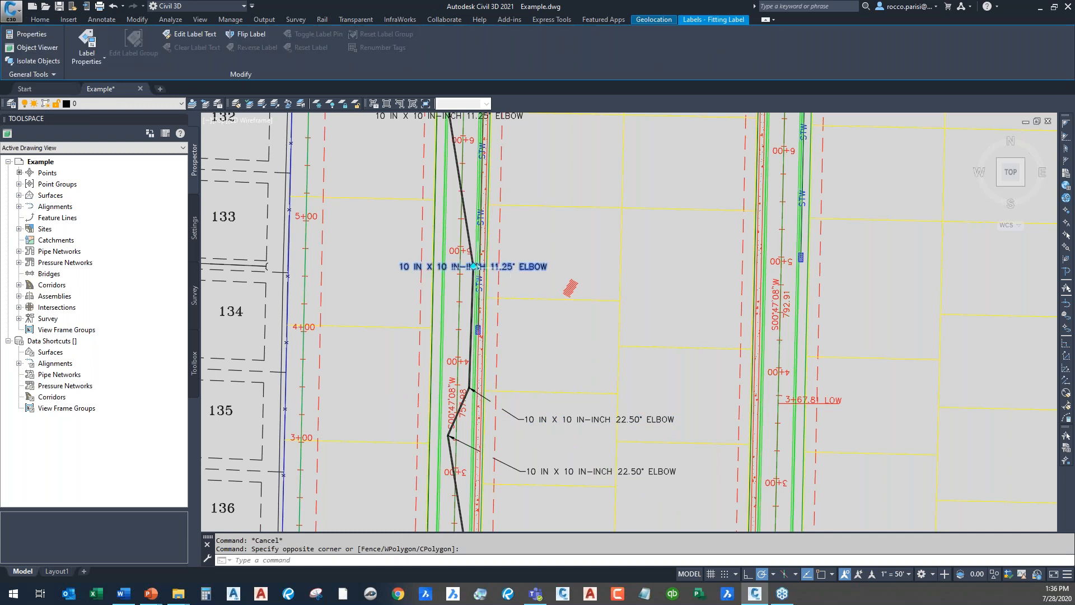
click(474, 267)
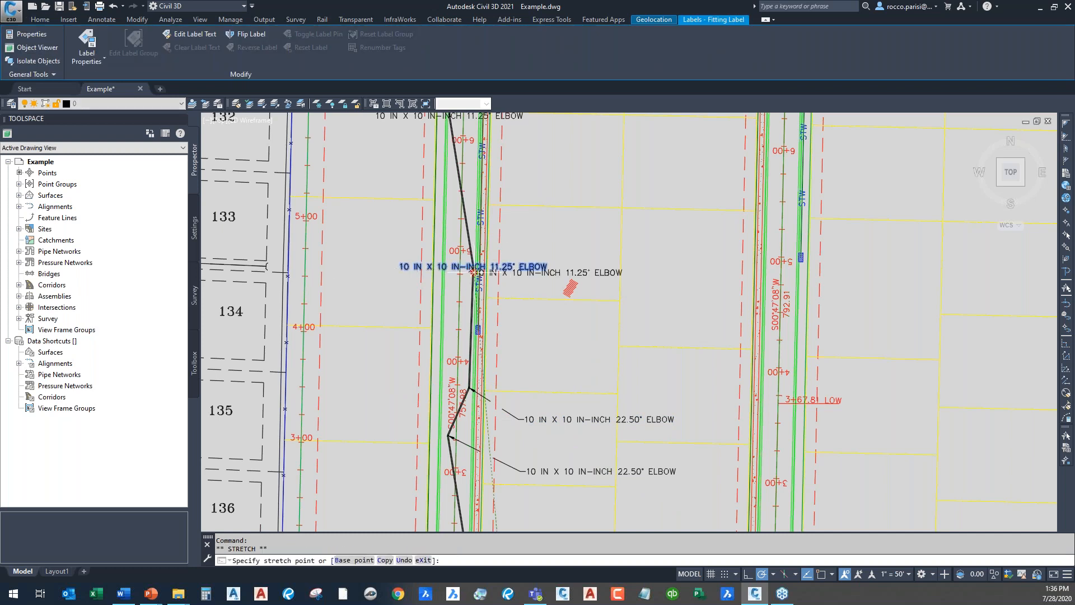
click(524, 233)
Step: Move the northernmost 11.25° elbow label, just north of station 6+00, east of the road and clear the selection
middle_drag(525, 233, 475, 366)
click(358, 241)
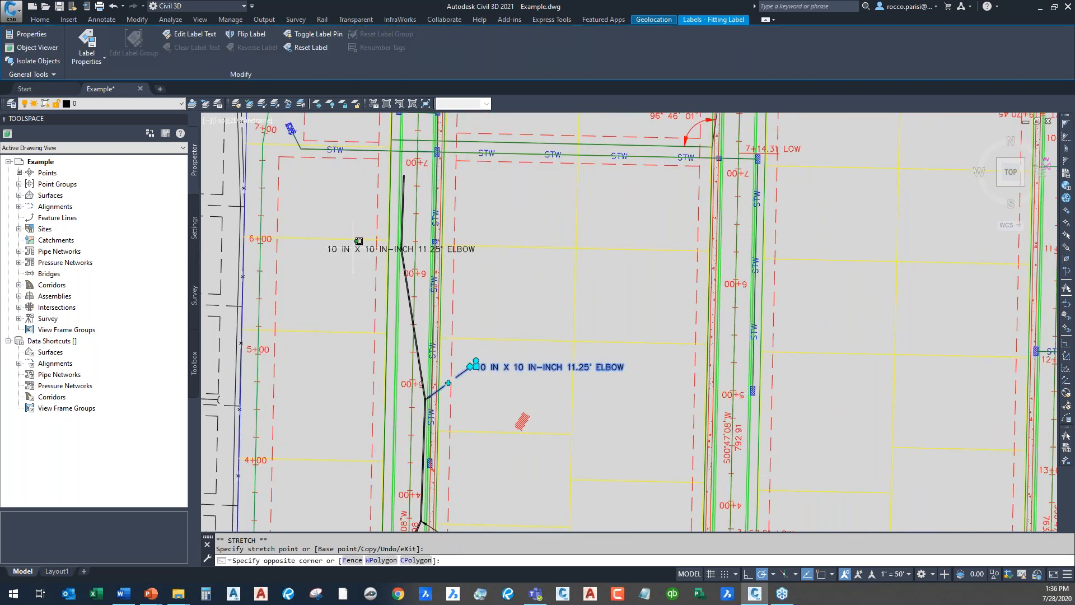
click(348, 252)
click(402, 249)
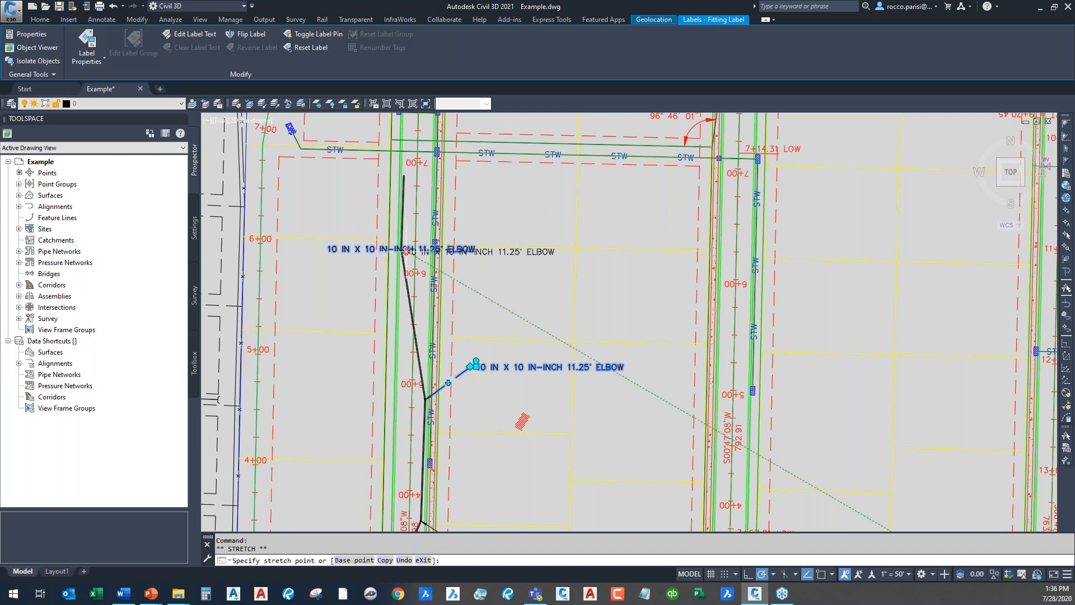
click(466, 265)
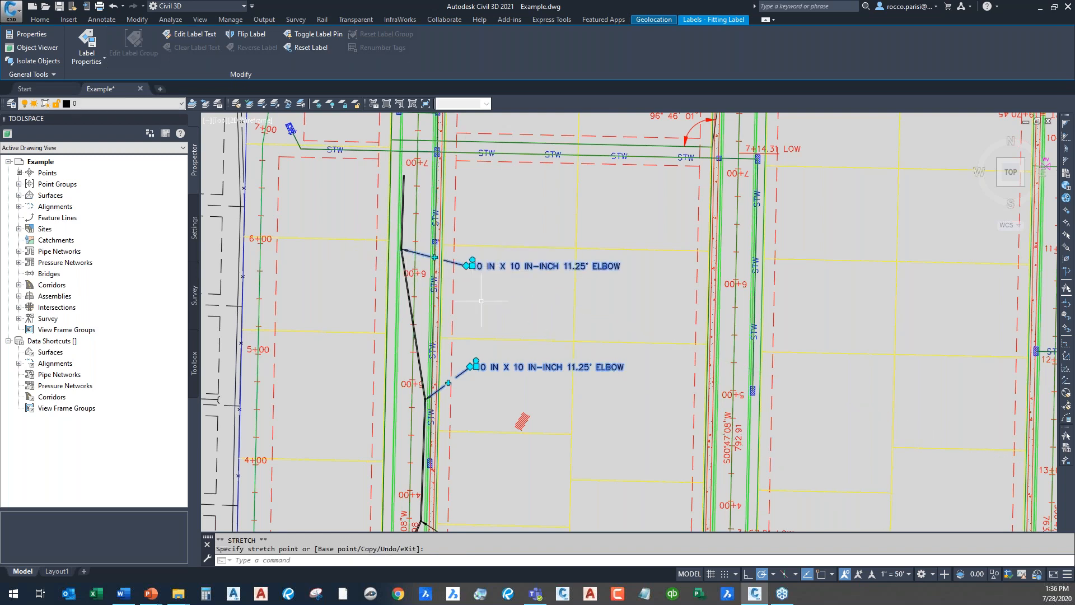
key(Escape)
key(Escape)
Step: Stretch the pipe run's southern endpoint about 80 ft west and 63 ft north, and inspect the elbow at the sharpened bend
mouse_move(466, 516)
middle_down()
mouse_move(416, 373)
mouse_move(425, 281)
middle_up()
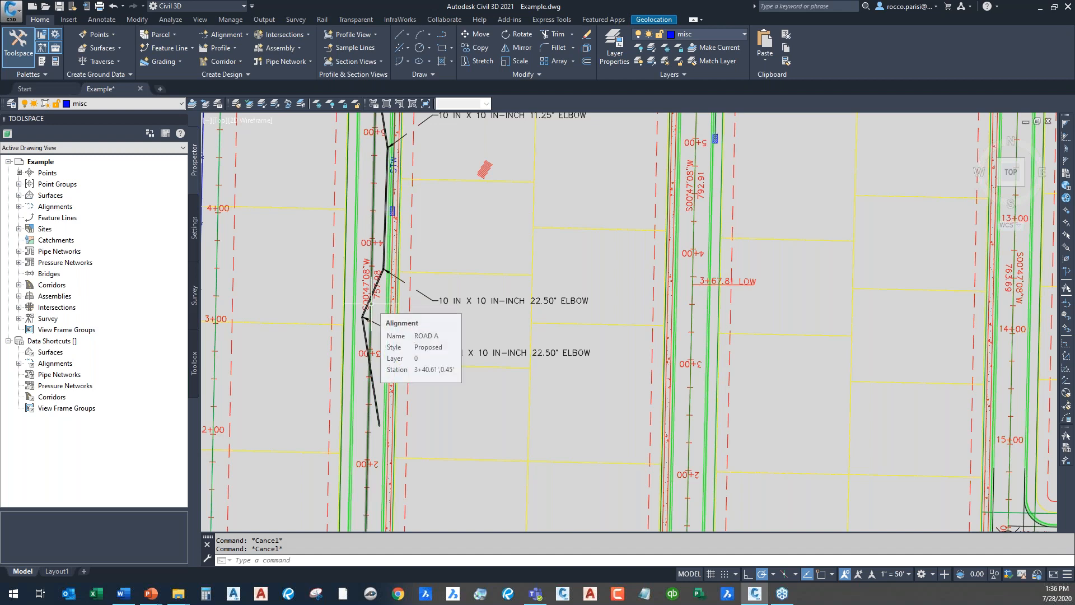
scroll(375, 366, up, 5)
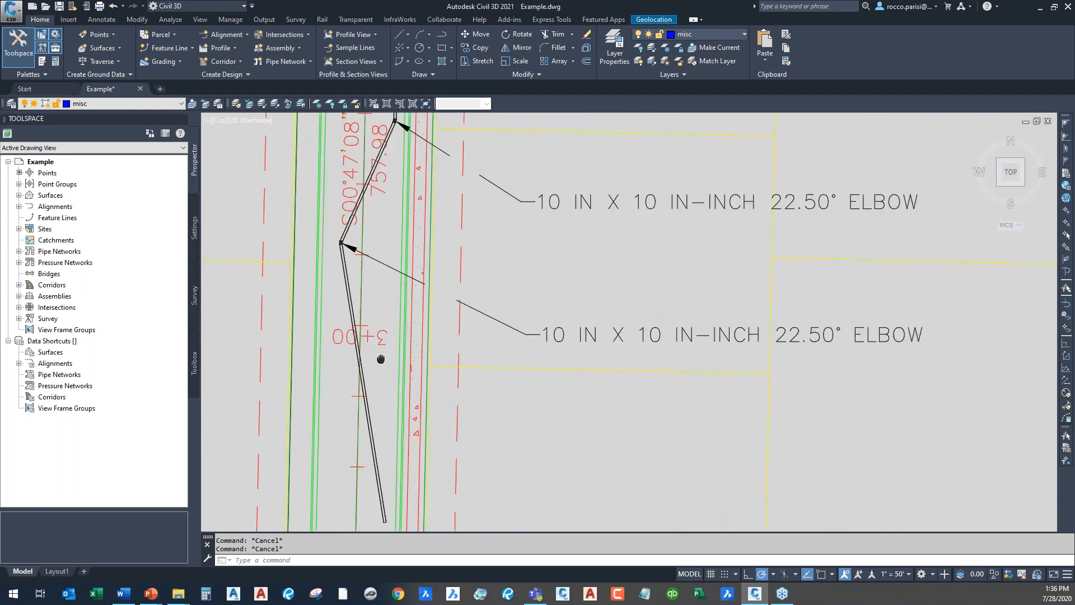
middle_drag(491, 347, 553, 357)
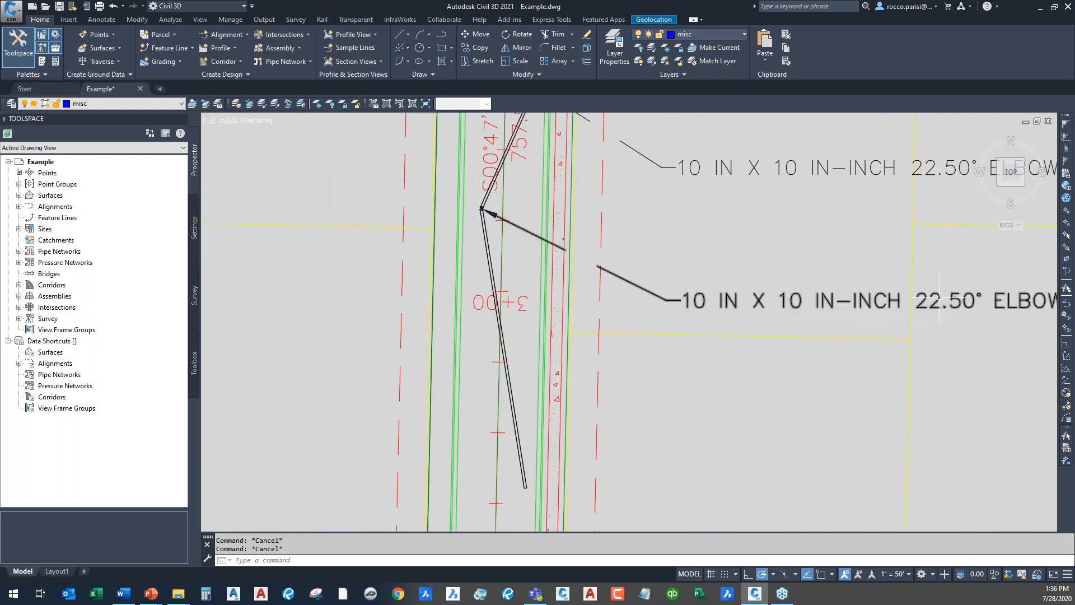
click(516, 426)
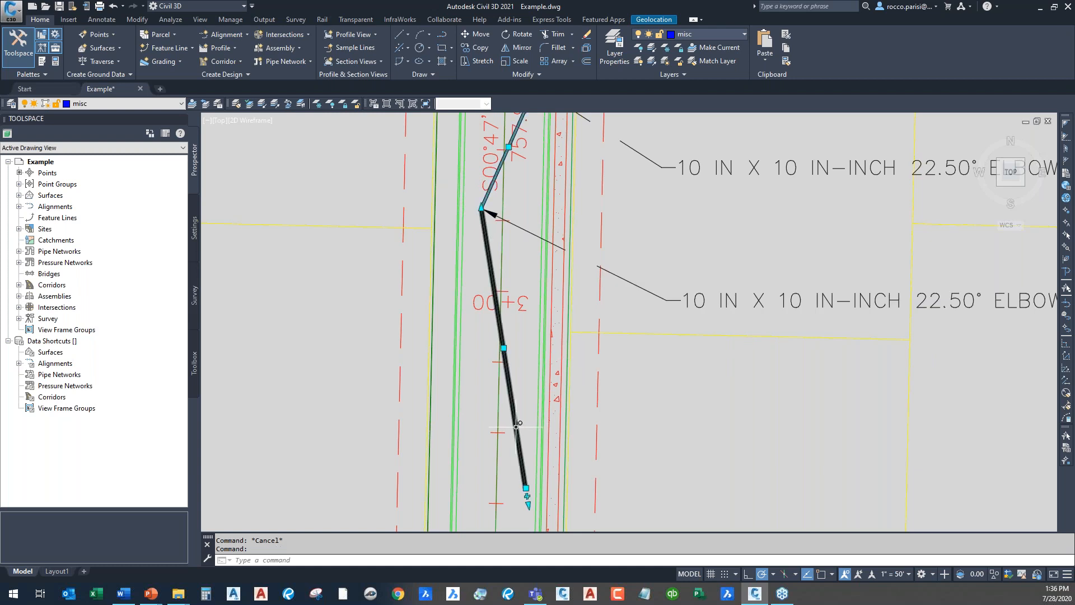
click(526, 487)
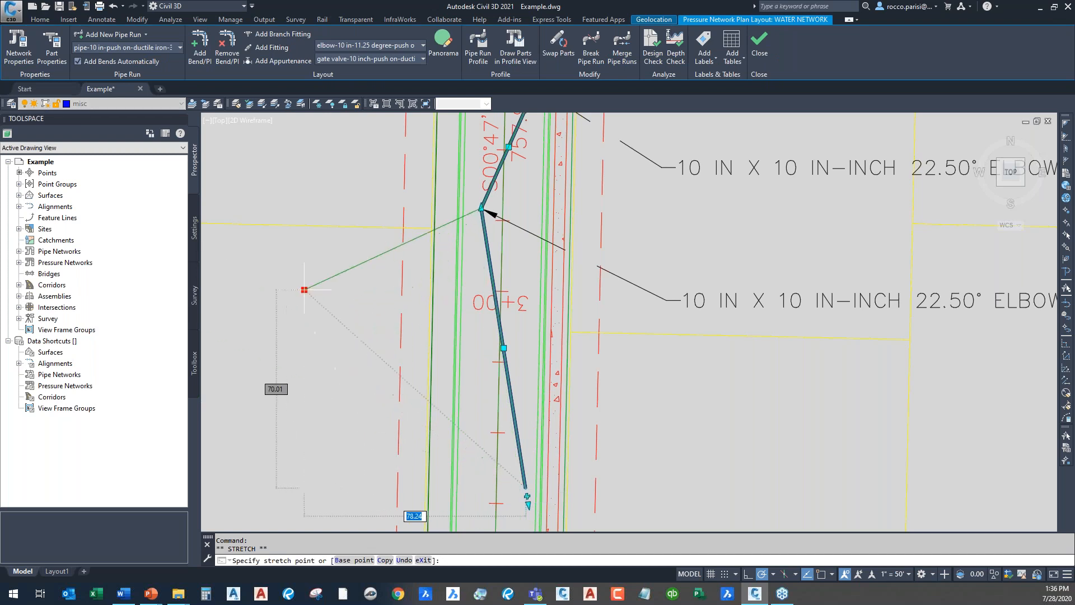
middle_drag(291, 155, 316, 226)
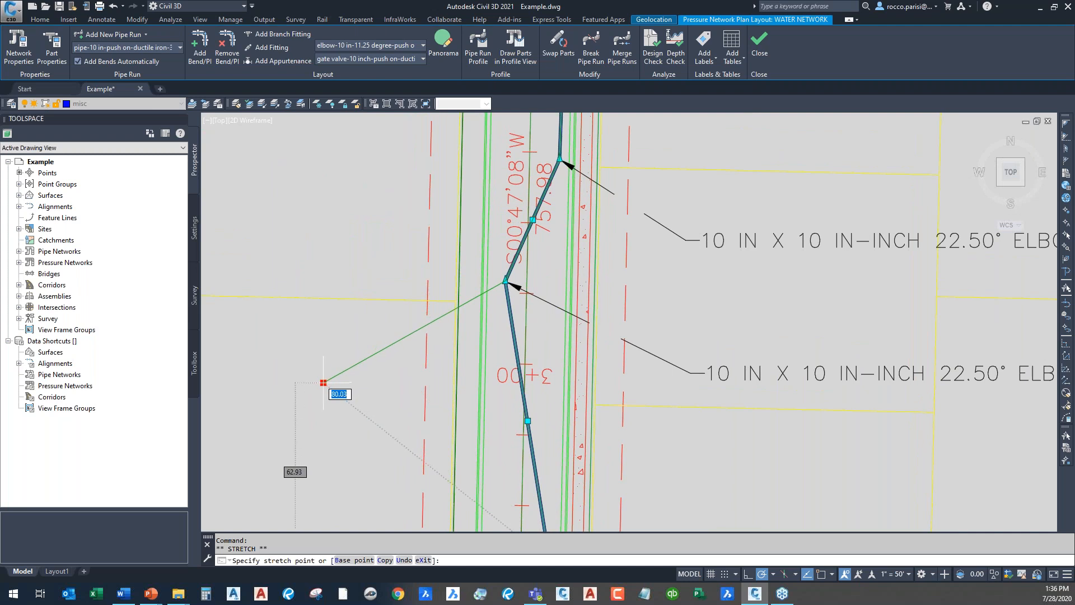
click(323, 383)
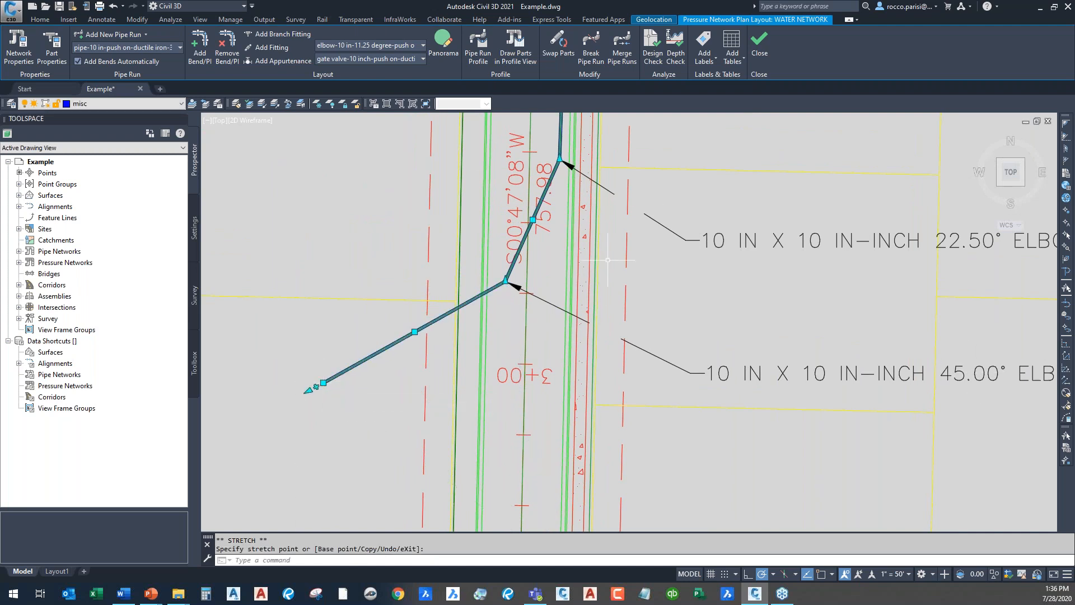
scroll(526, 271, up, 8)
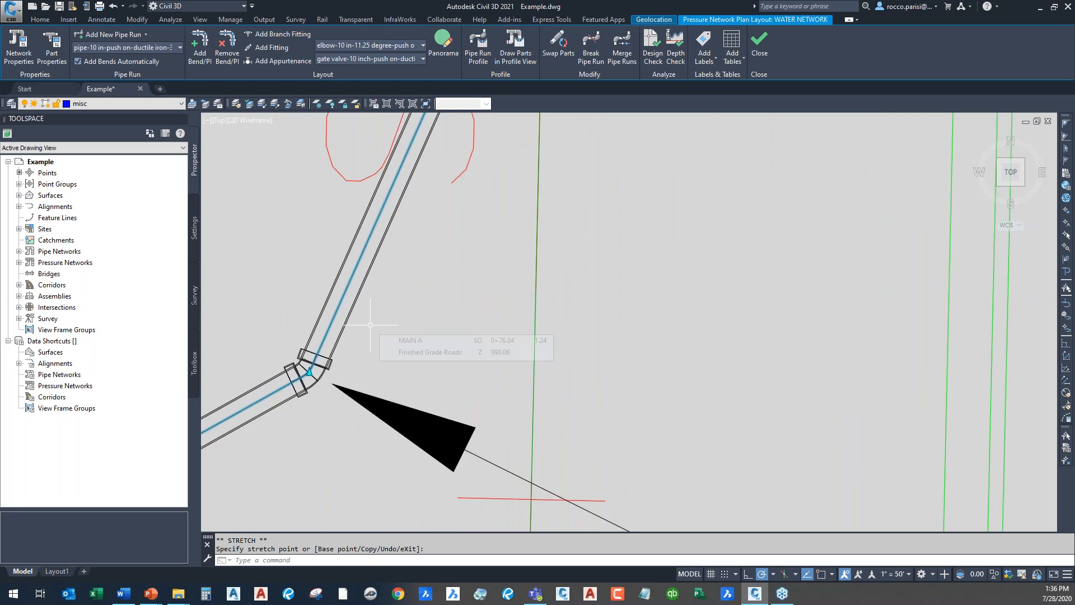
scroll(373, 323, down, 5)
scroll(289, 402, down, 5)
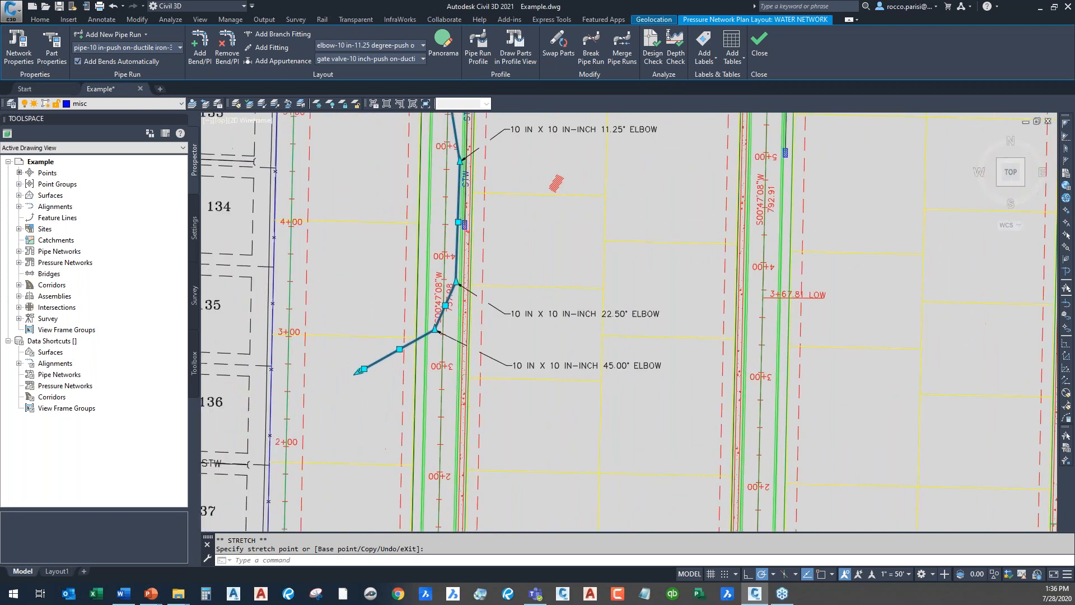
Step: Stretch the run's free endpoint west of the road about 59 ft further north, inspect the elbow at the bend, and deselect the run
scroll(289, 401, up, 4)
click(284, 408)
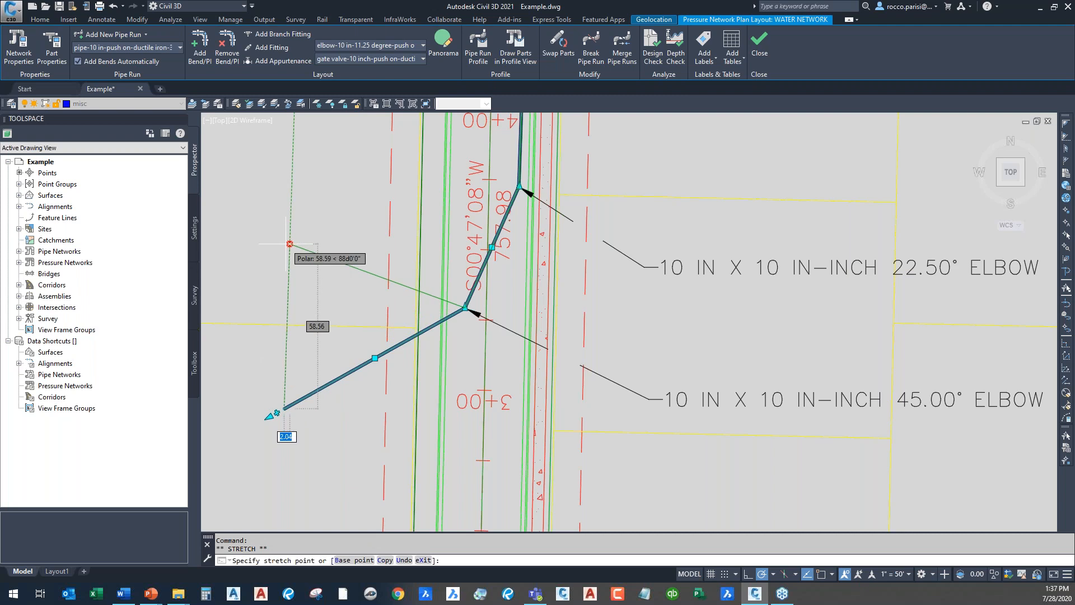
click(286, 243)
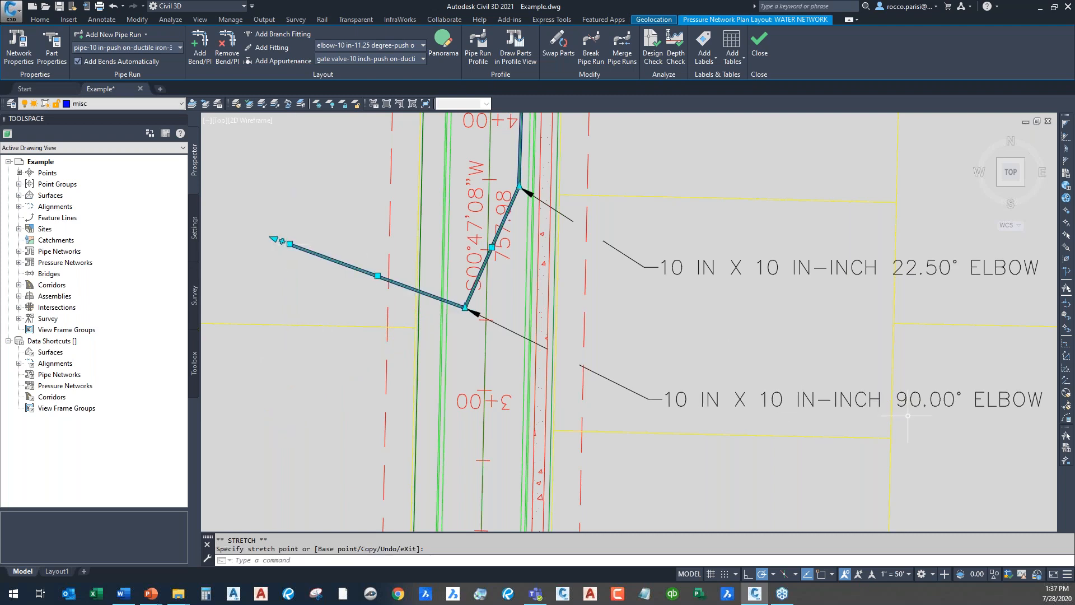
scroll(465, 305, up, 4)
scroll(439, 327, up, 5)
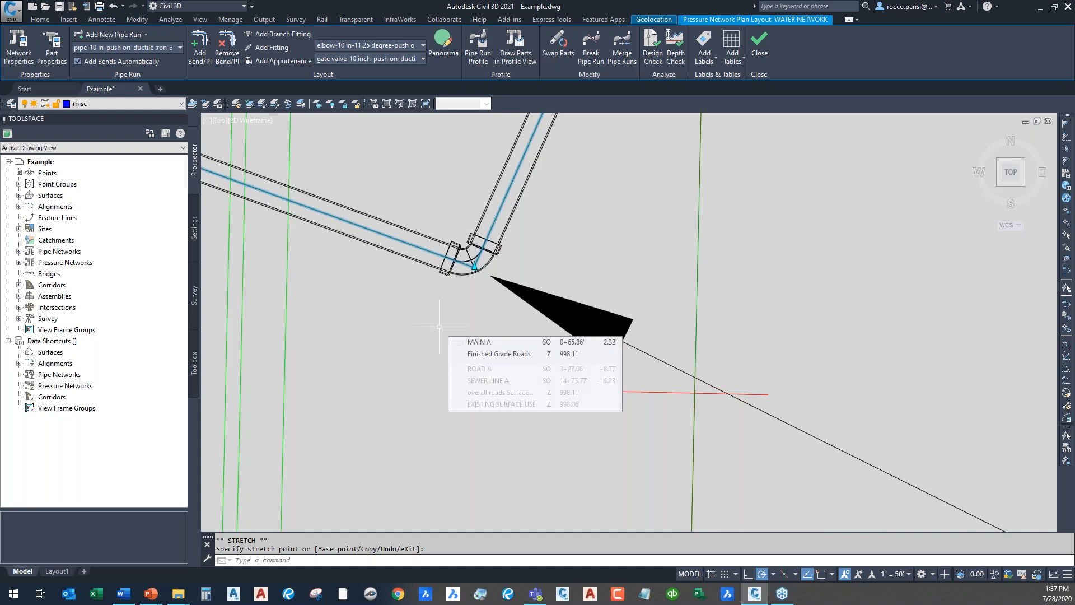
scroll(439, 326, down, 8)
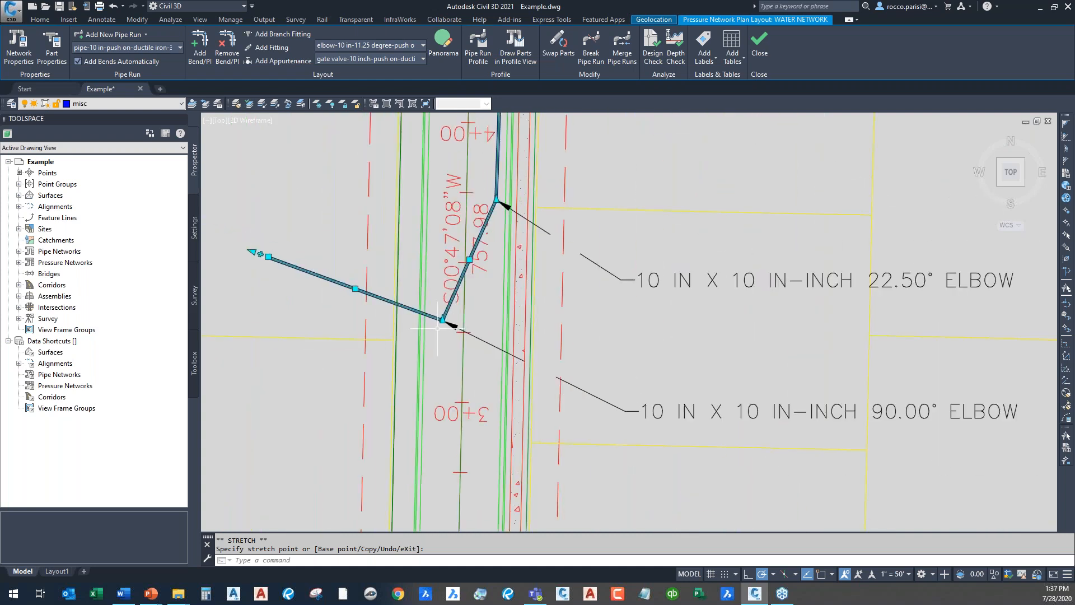
scroll(439, 326, down, 2)
middle_drag(439, 331, 416, 491)
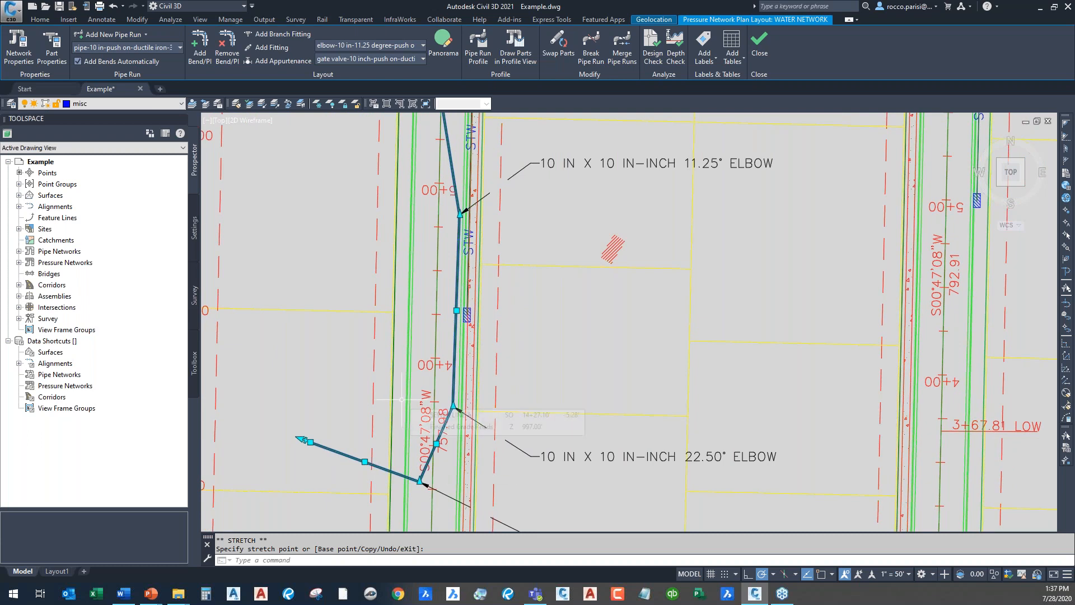
middle_drag(334, 448, 311, 387)
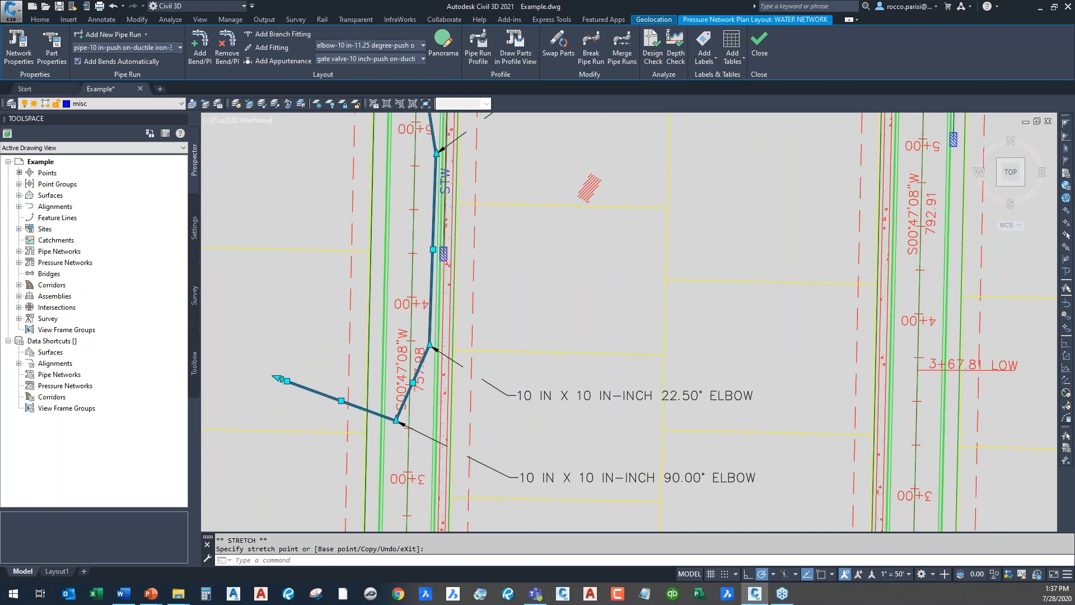
key(alt+Tab)
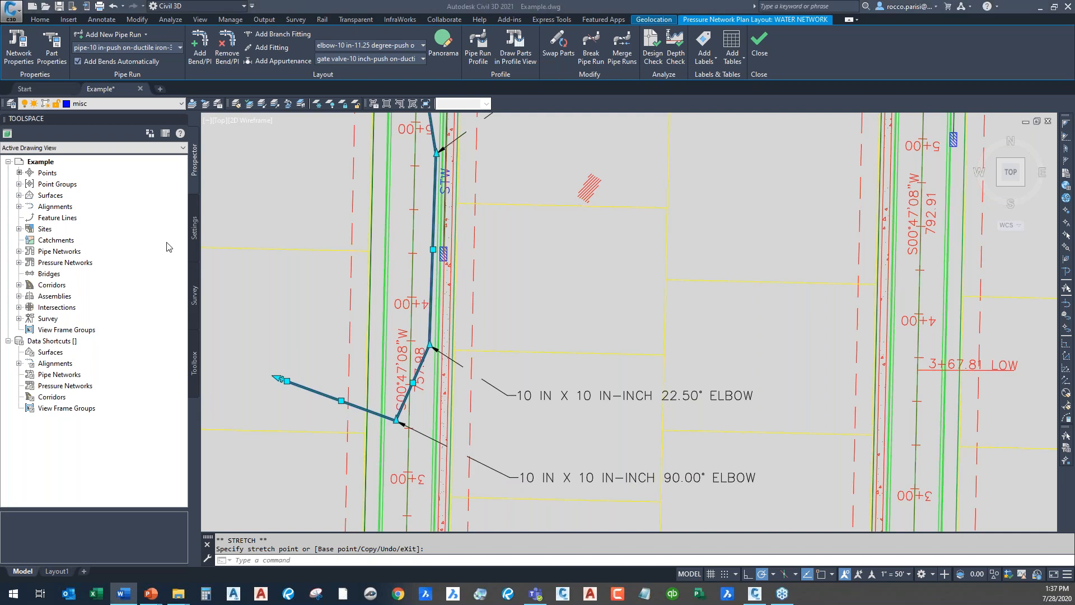
key(alt+Tab)
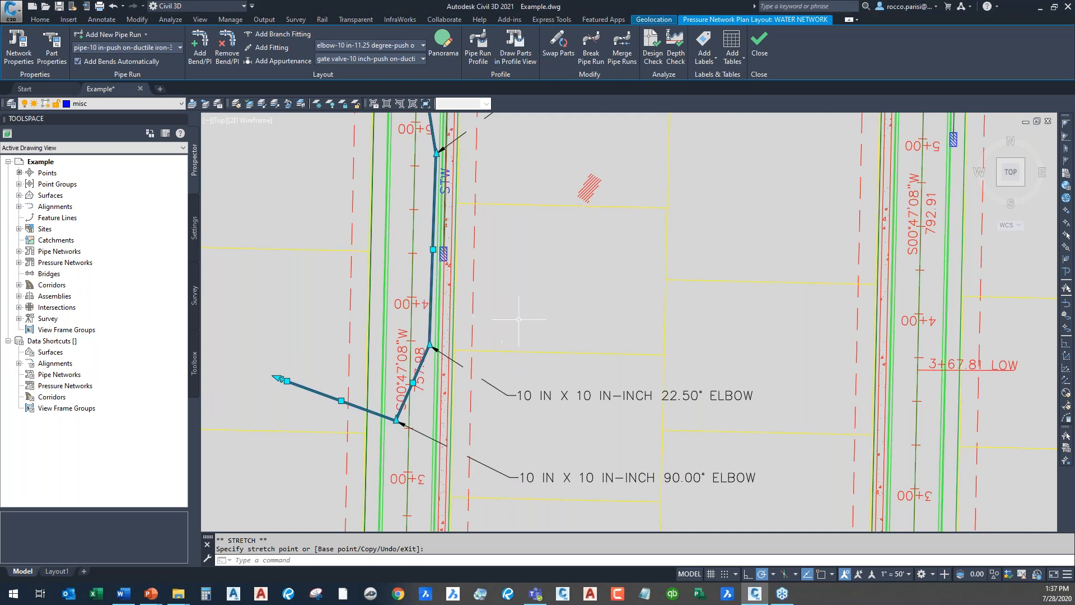
key(Escape)
key(Escape)
Step: Examine the settings for creating a pressure network from the ROAD F alignment in its default direction, and close them without creating one
scroll(519, 320, down, 10)
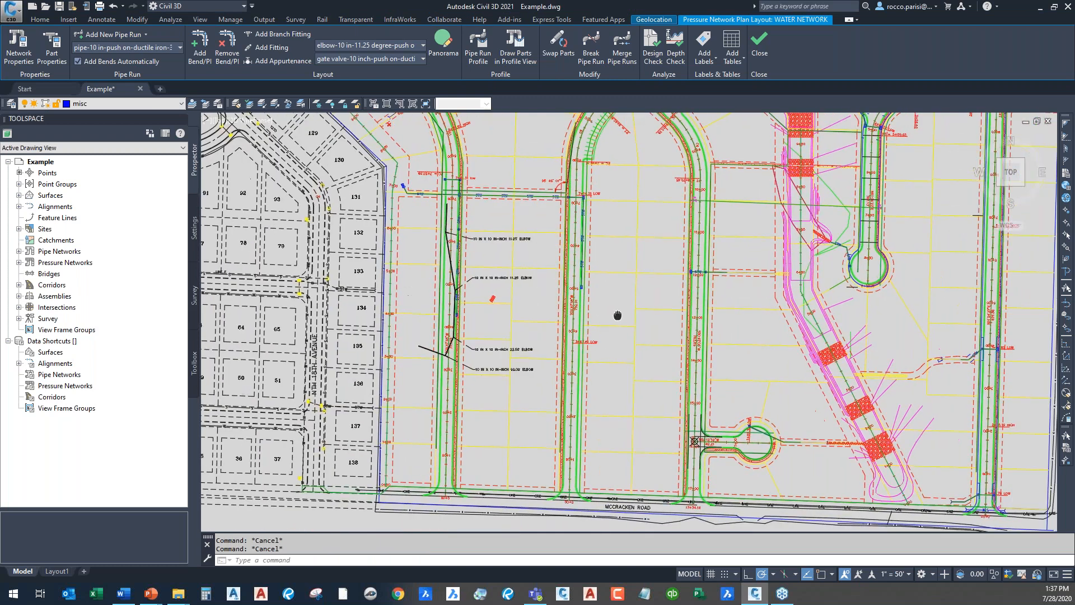
scroll(571, 302, up, 3)
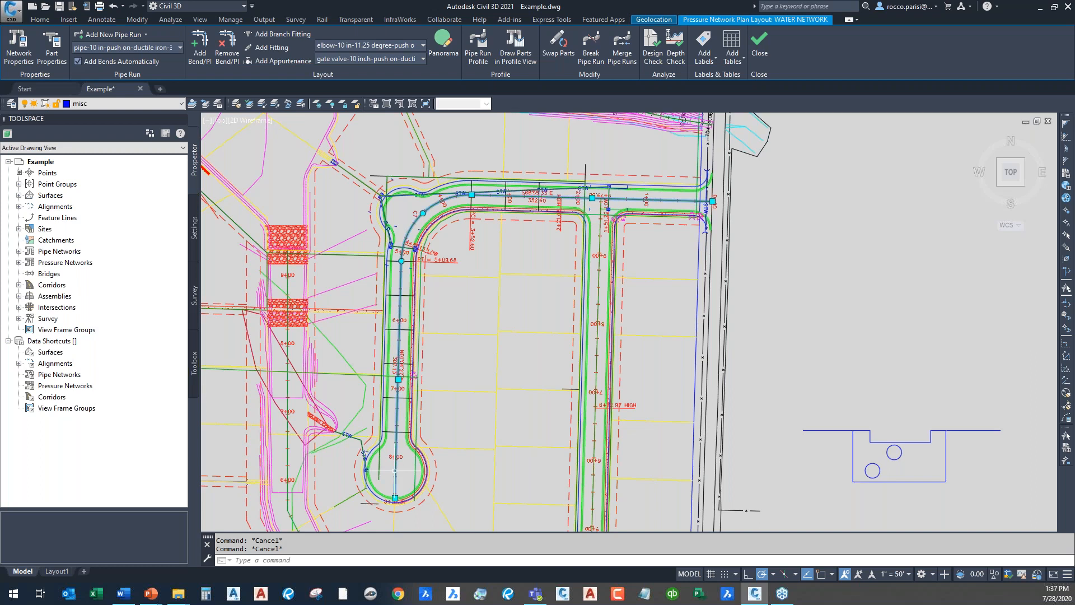
click(396, 426)
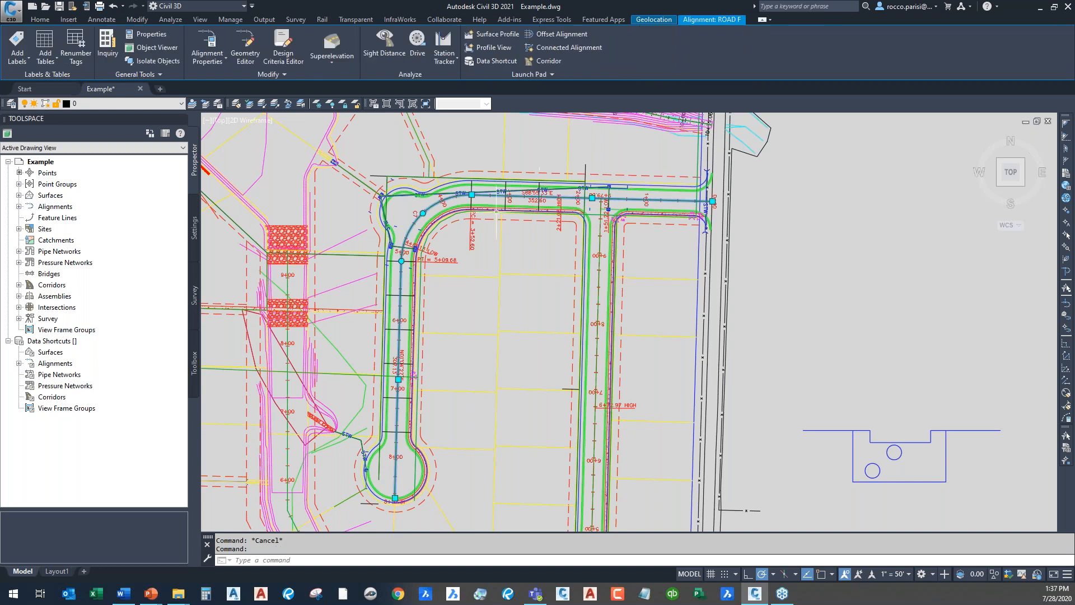
key(Escape)
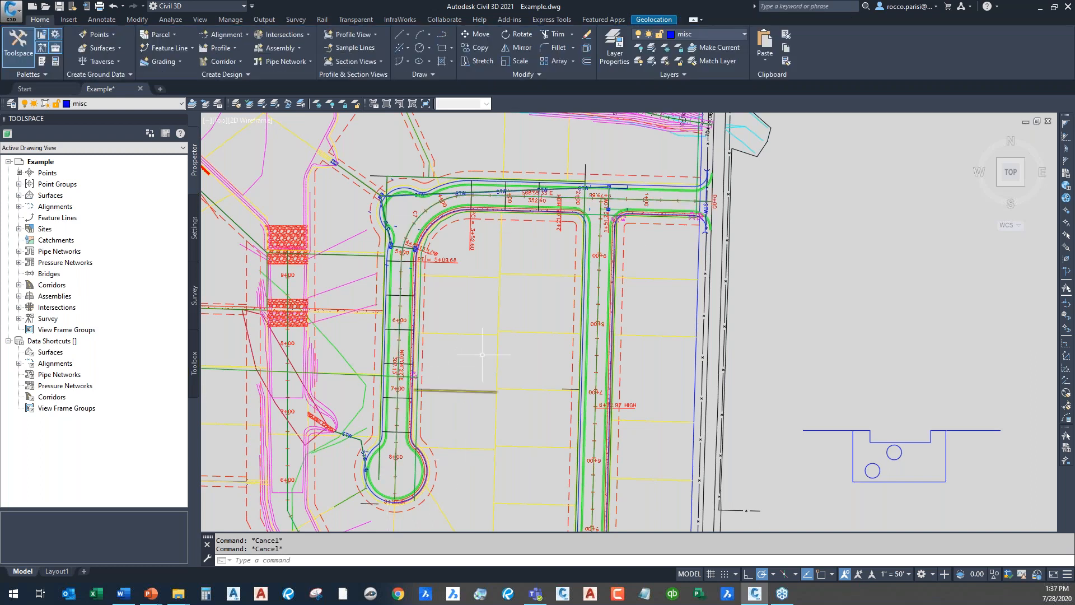
click(297, 65)
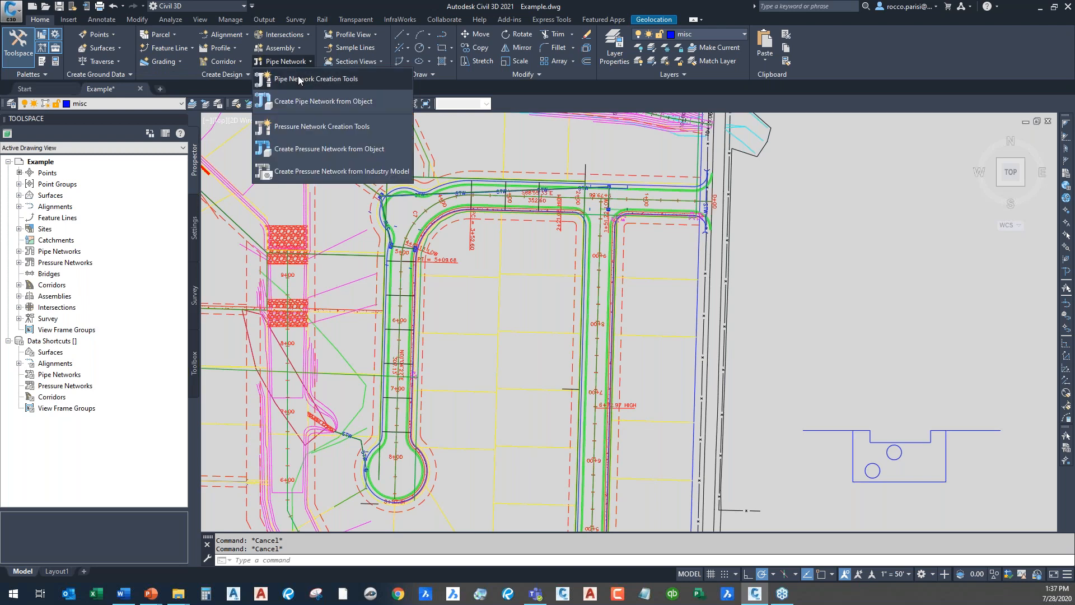
click(328, 150)
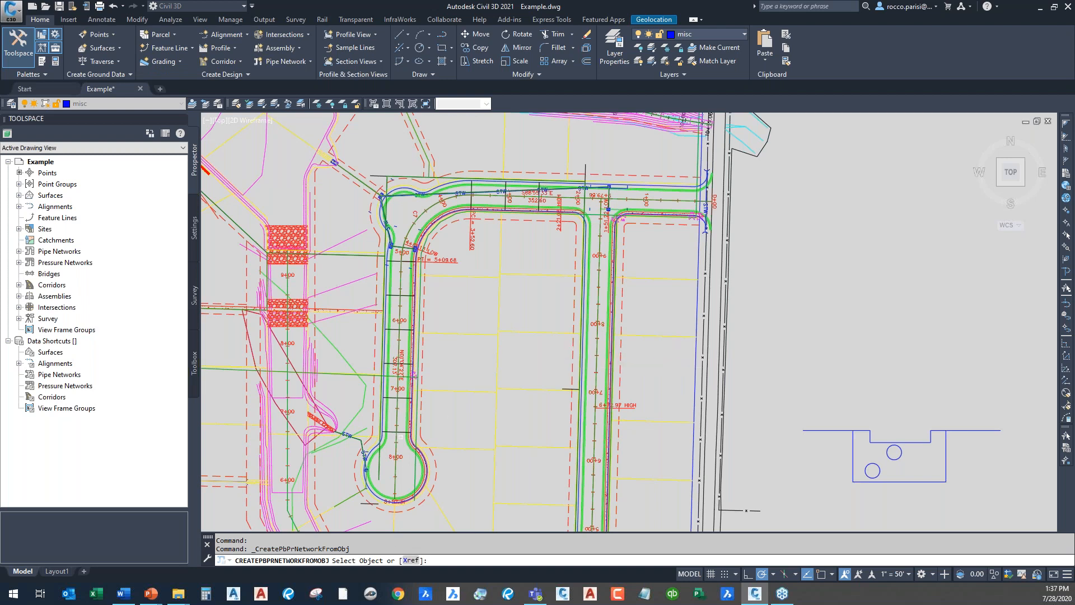
click(396, 418)
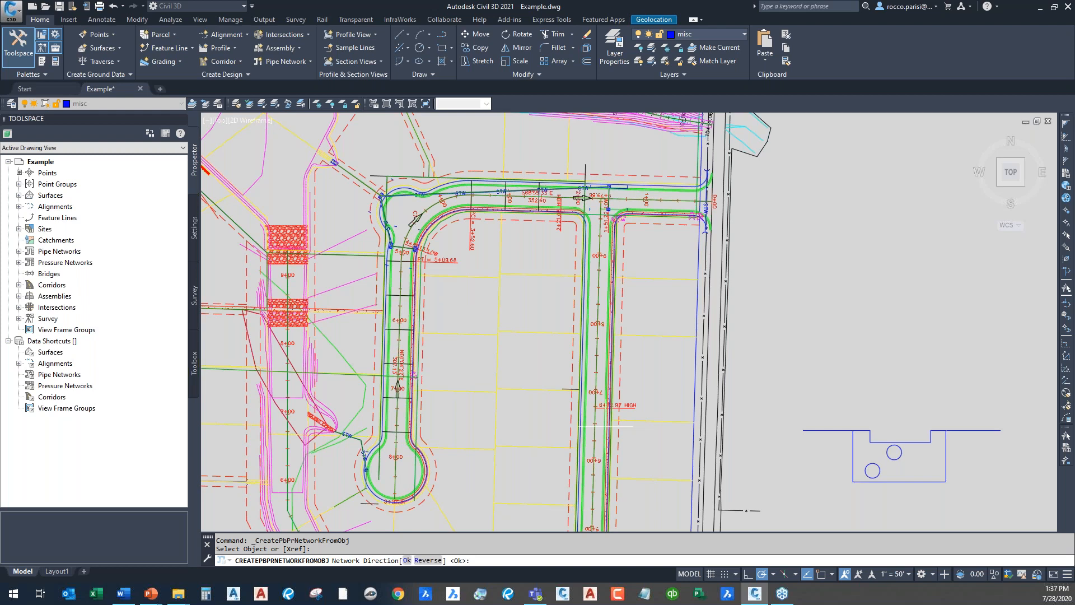
key(Return)
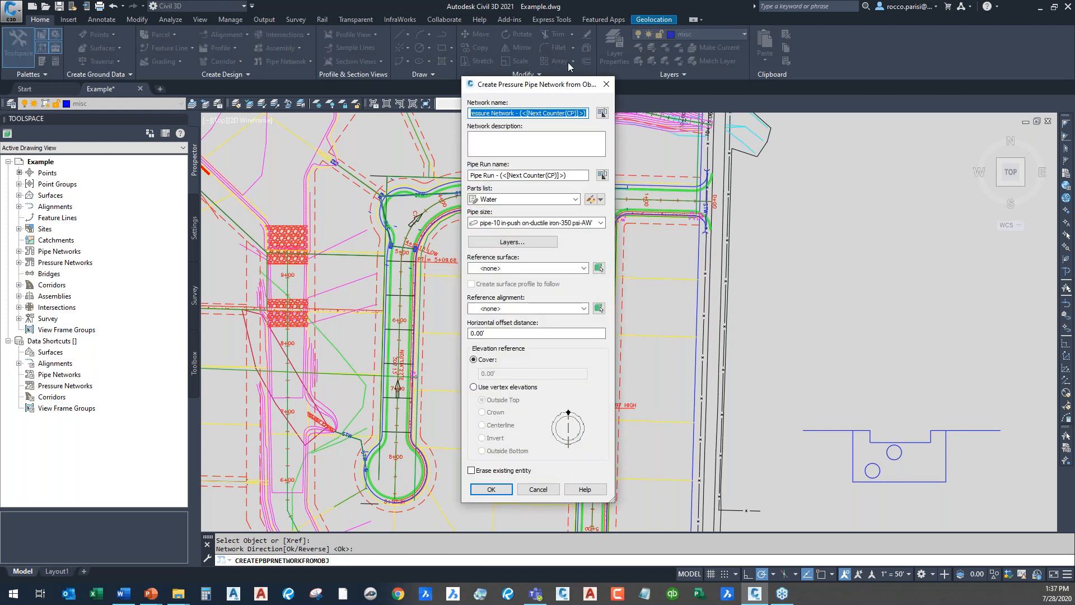
drag(555, 84, 701, 45)
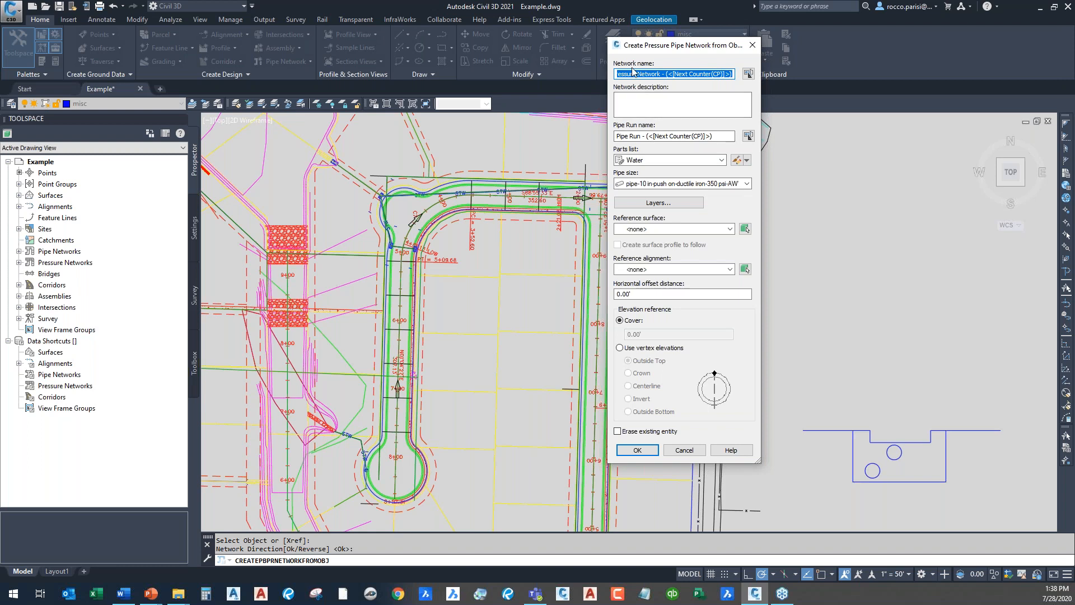
click(684, 449)
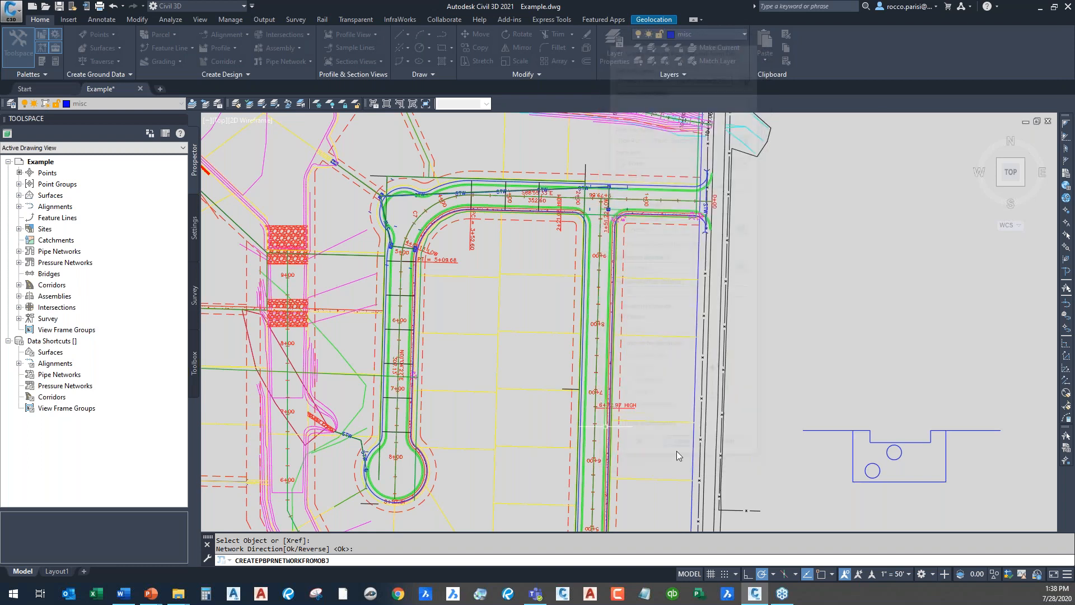
Step: List the pipe runs of WATER NETWORK in the project tree and enlarge the item list below it
middle_drag(347, 336, 449, 325)
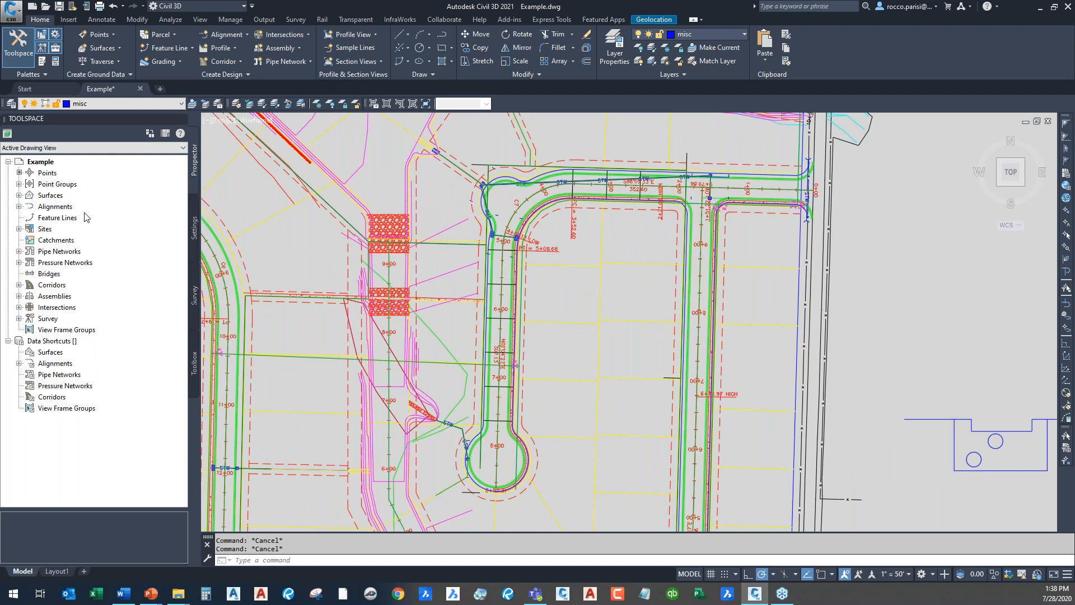
click(19, 263)
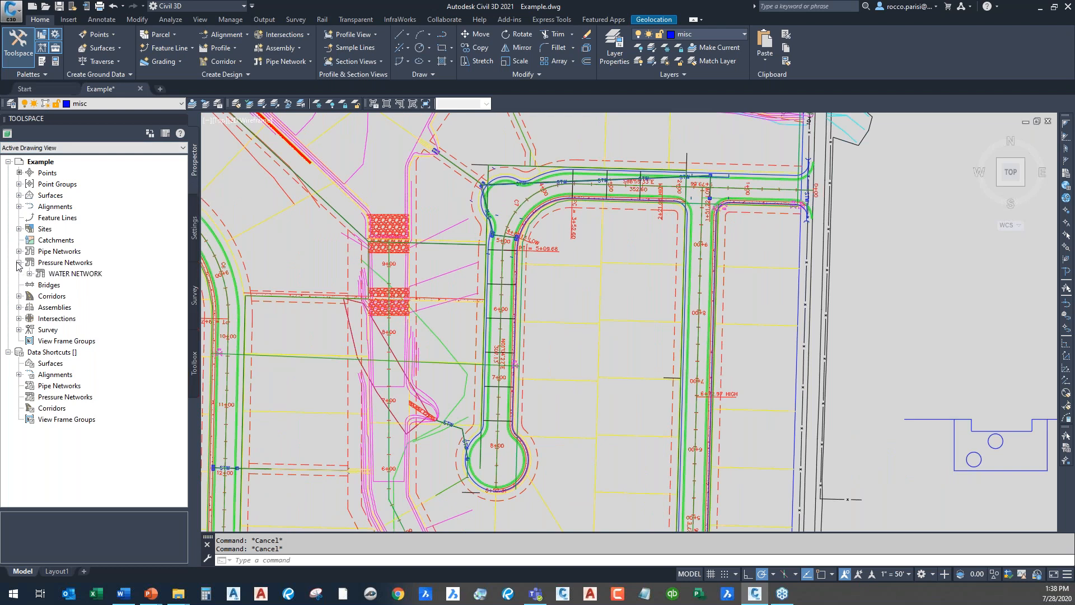
click(29, 274)
click(83, 285)
drag(126, 510, 139, 455)
scroll(843, 285, down, 3)
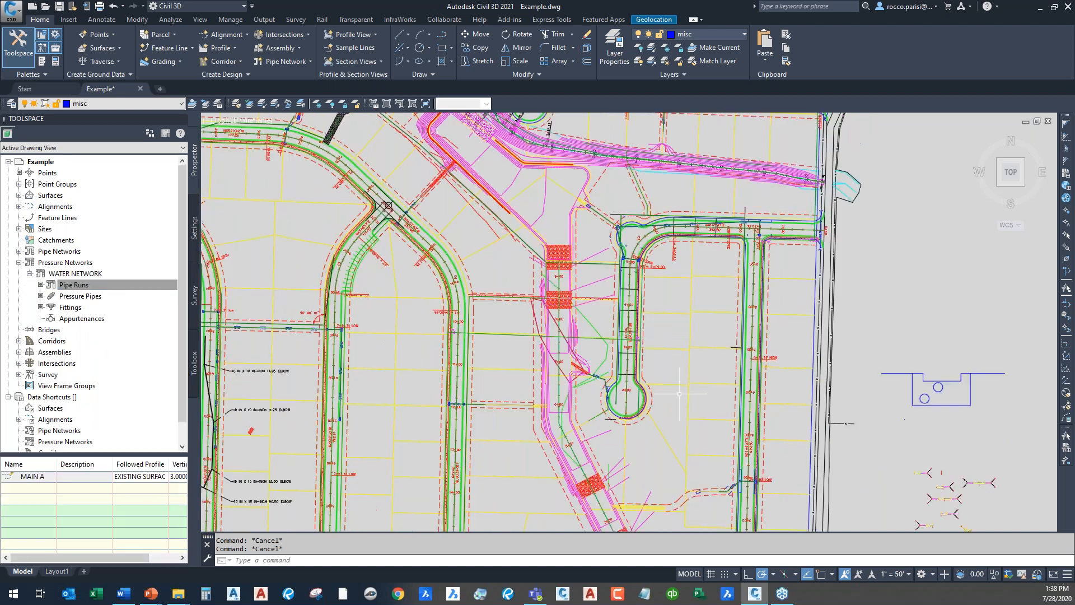
Step: Start a pipe run from object in WATER NETWORK, using the cul-de-sac road's alignment in its default direction
middle_drag(536, 358, 756, 325)
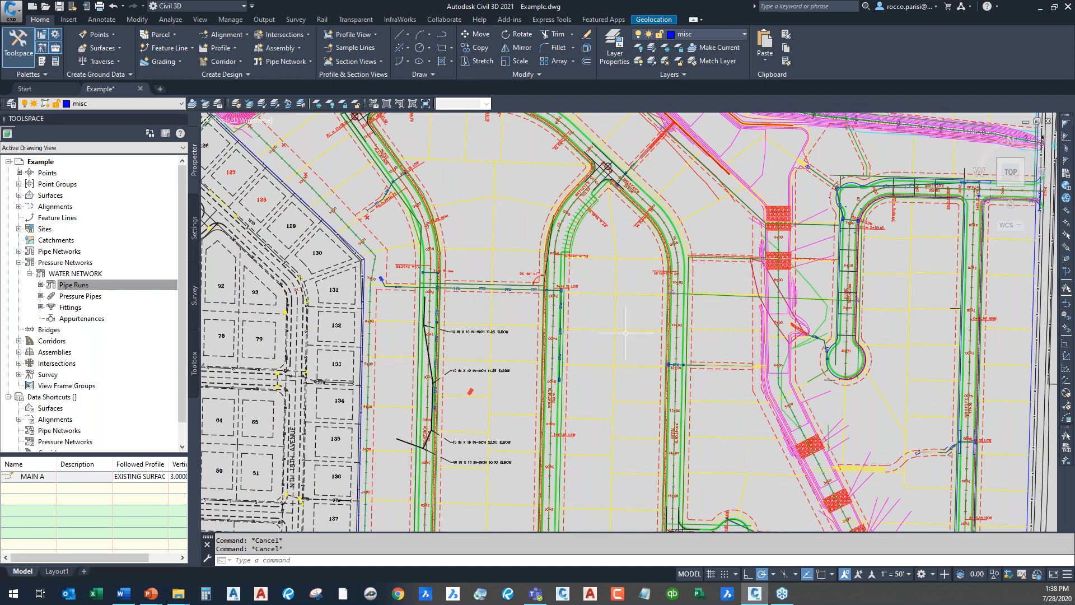
middle_drag(622, 334, 398, 368)
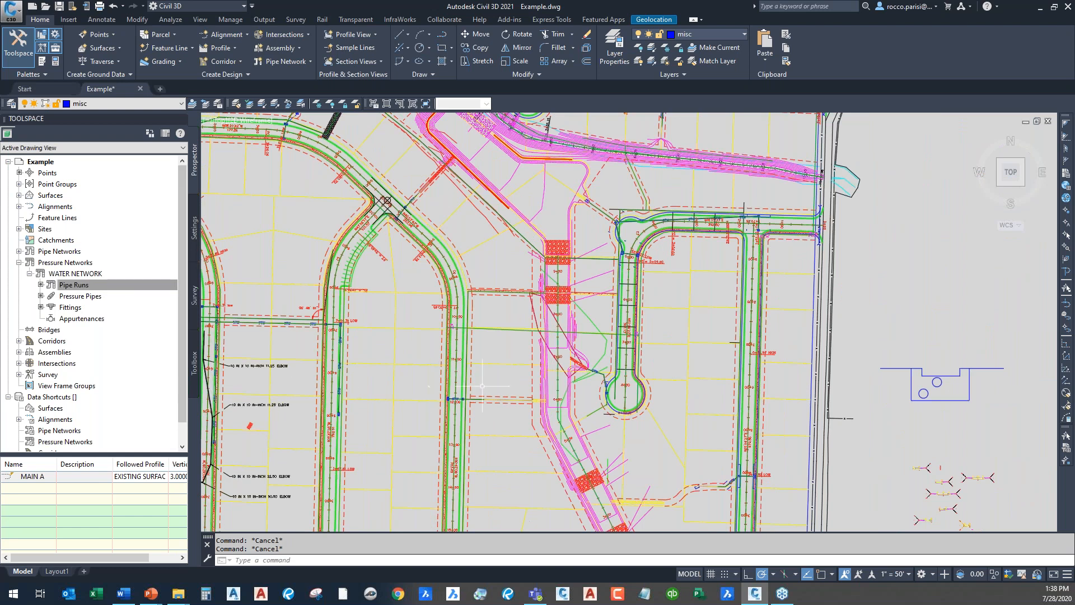
click(84, 285)
right_click(97, 290)
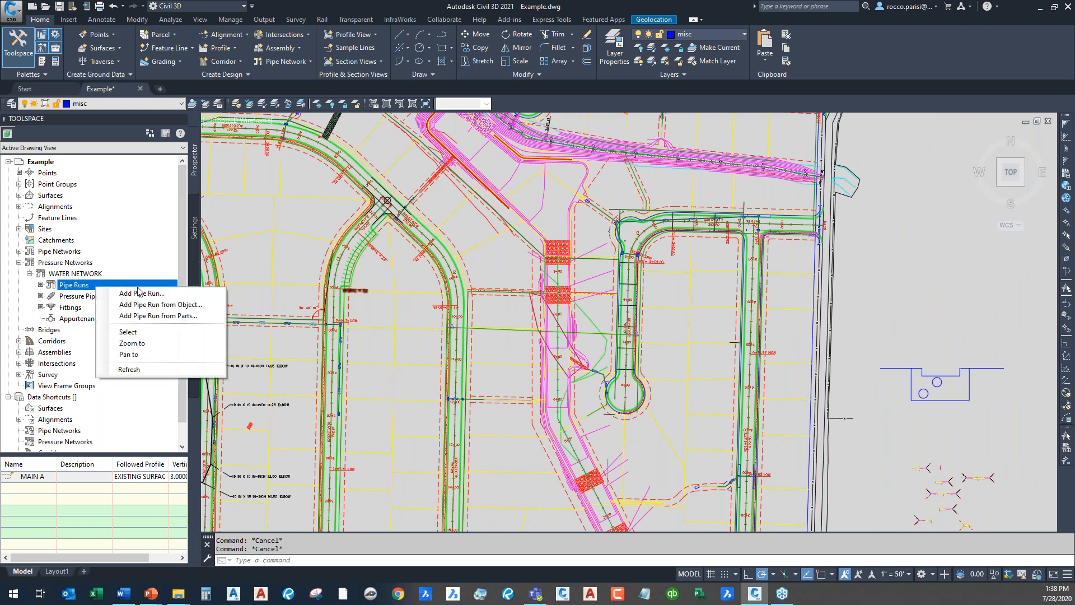
click(165, 305)
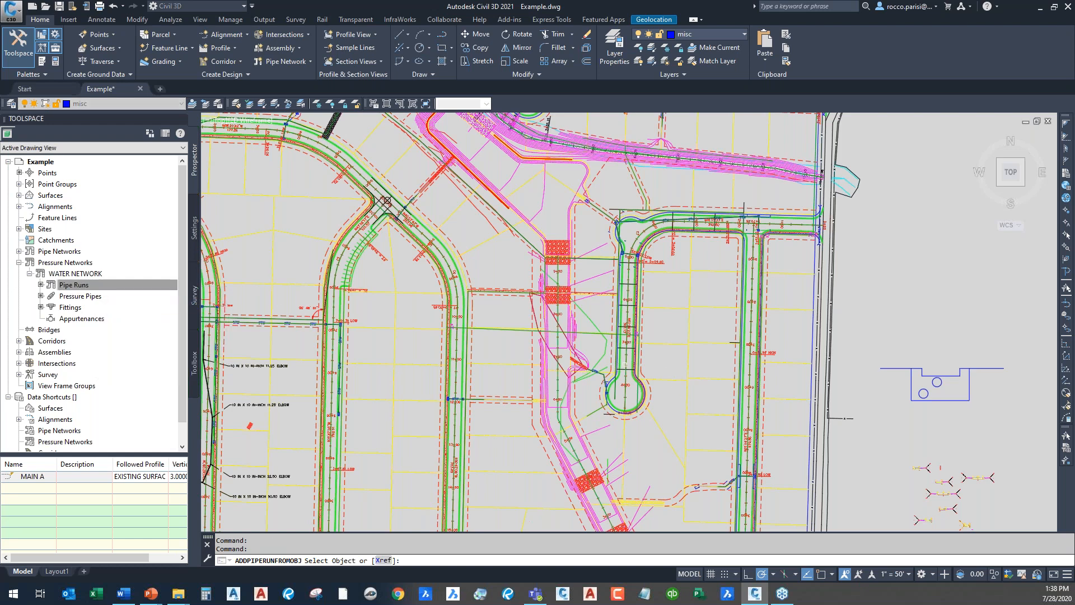
scroll(623, 358, up, 2)
click(622, 359)
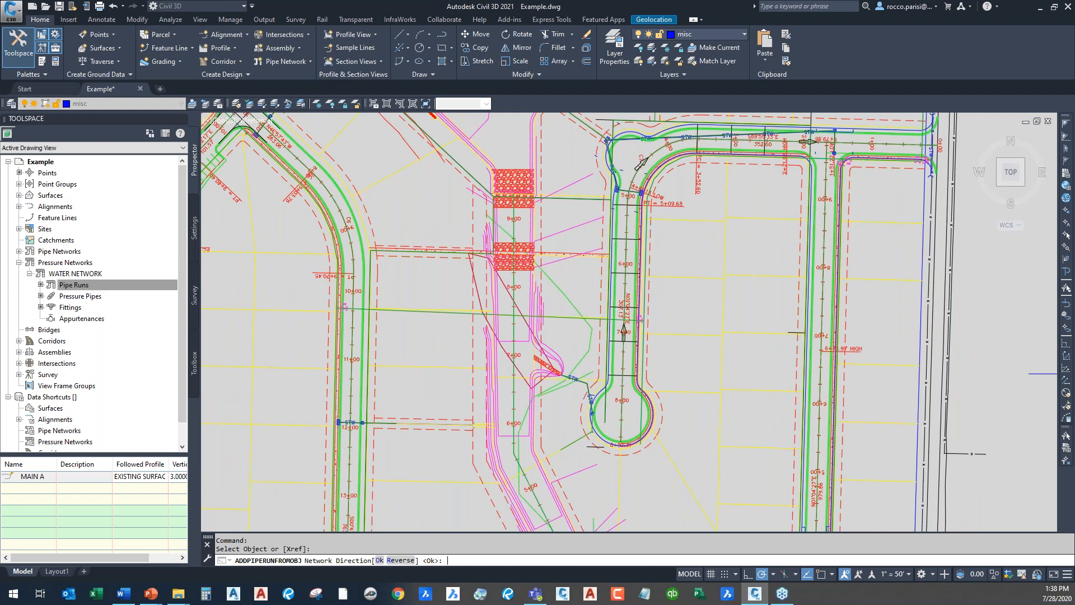
key(Return)
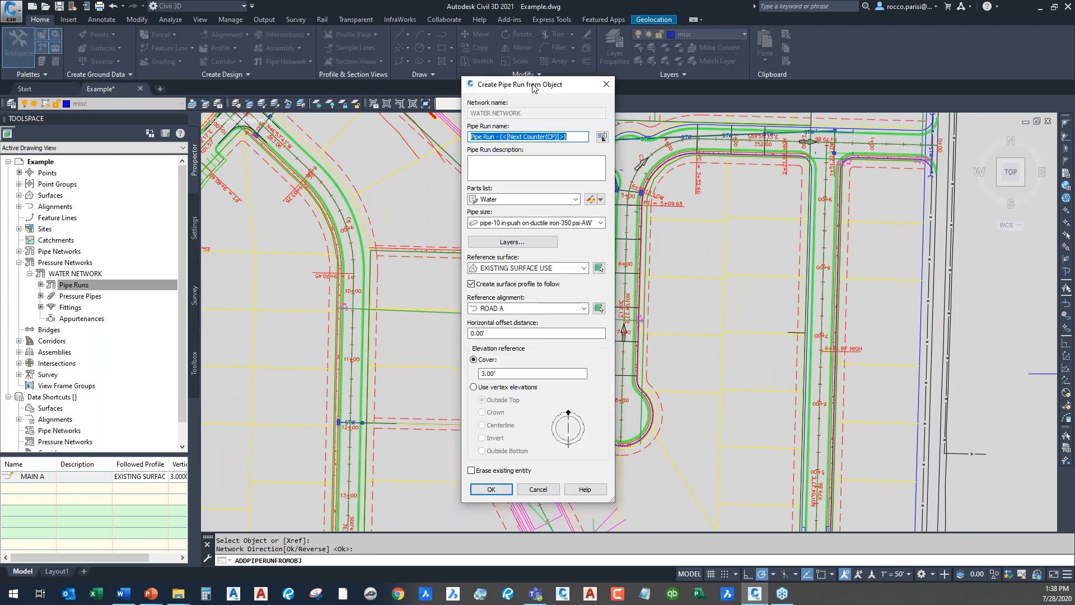
Step: Set the horizontal offset distance to -5.00' and create the pipe run from the cul-de-sac road's alignment
drag(533, 88, 775, 87)
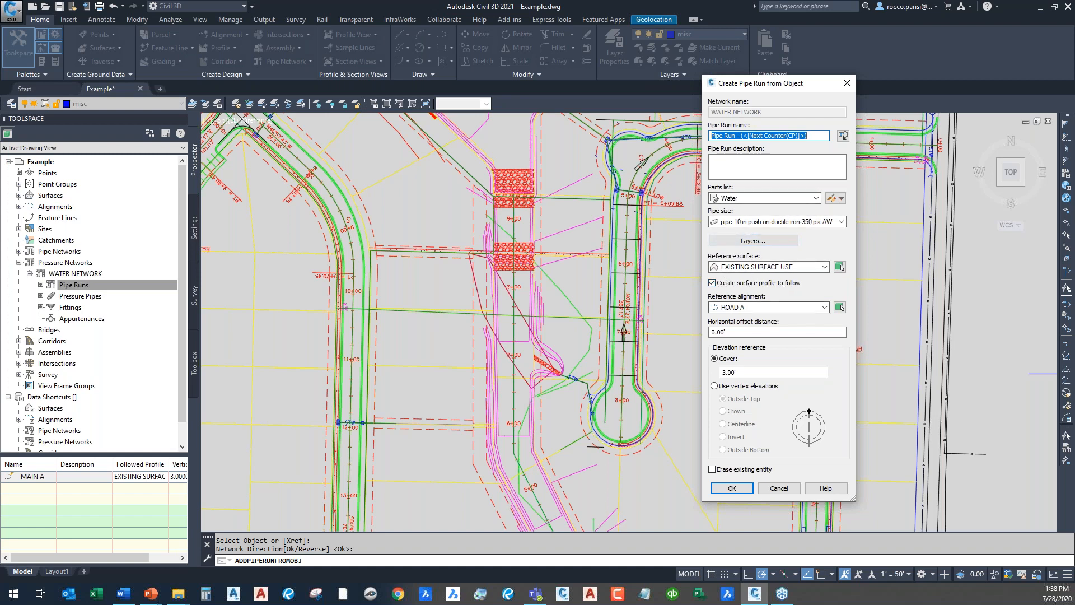
click(744, 331)
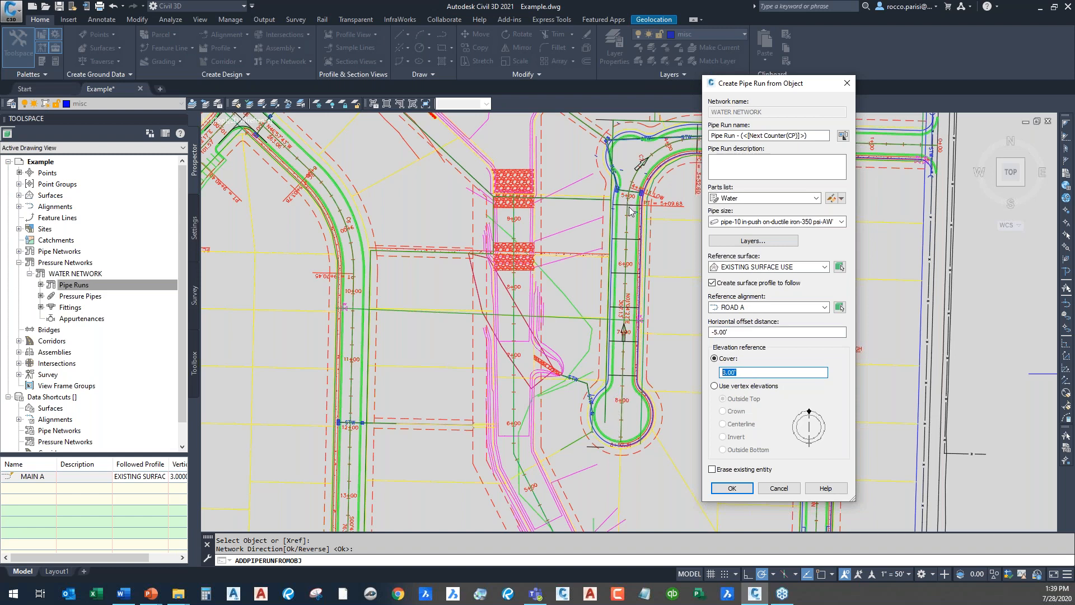
click(739, 490)
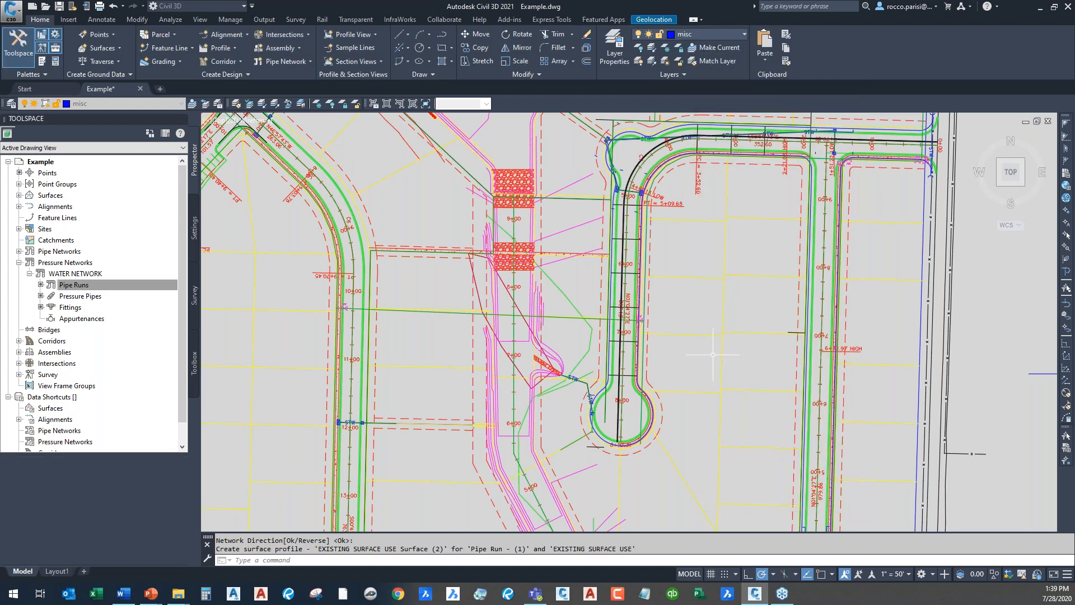
Step: Examine the offset pipe run from the cul-de-sac up through the road's curve
scroll(614, 446, up, 8)
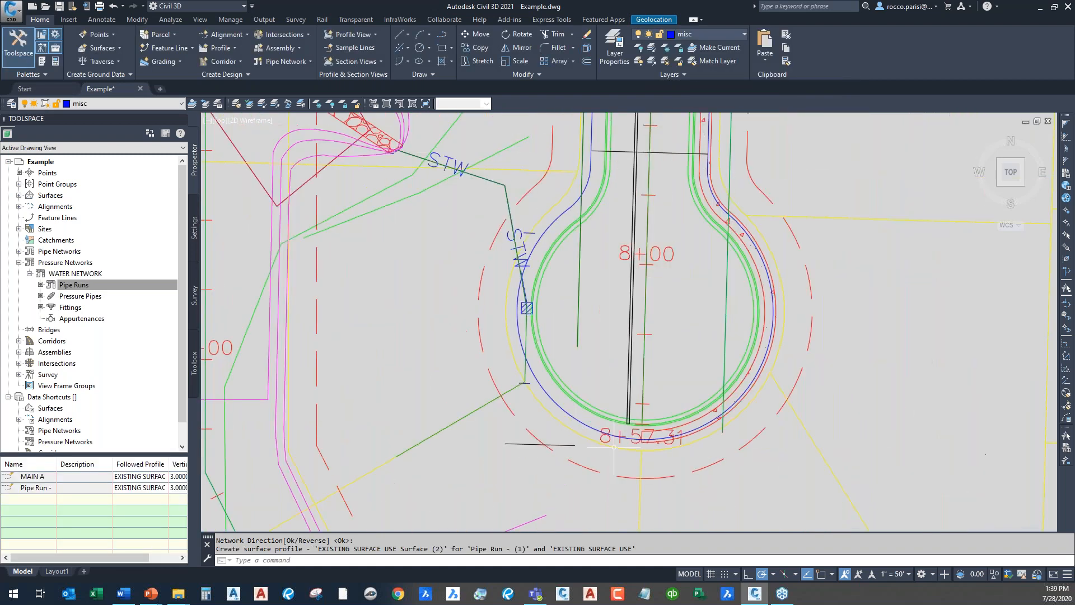
middle_drag(687, 196, 607, 523)
scroll(616, 387, down, 4)
middle_drag(655, 190, 610, 504)
middle_drag(633, 185, 584, 396)
middle_drag(575, 156, 523, 515)
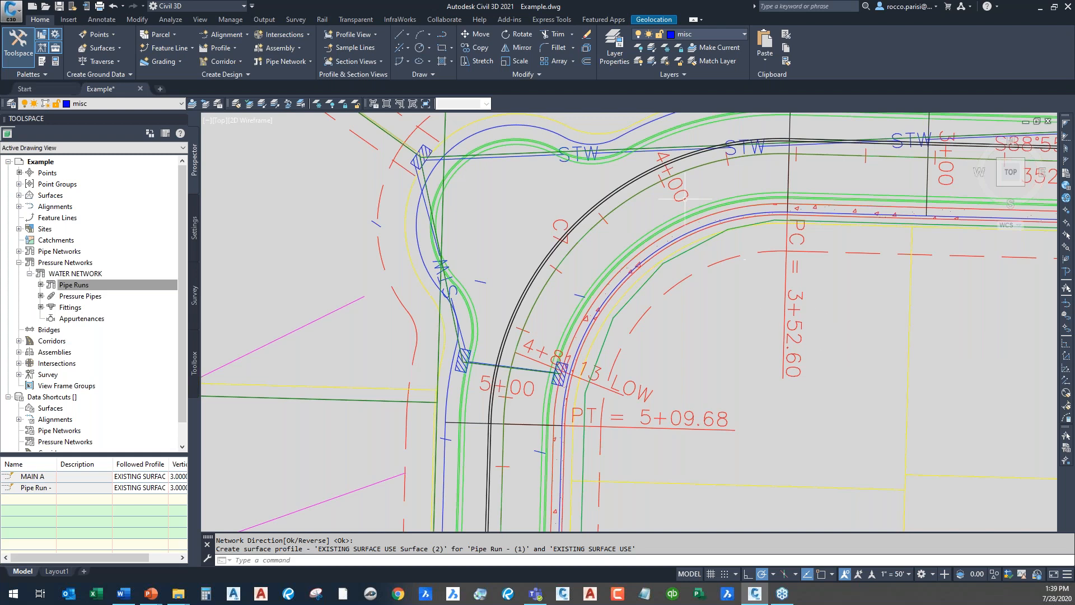
scroll(569, 283, down, 4)
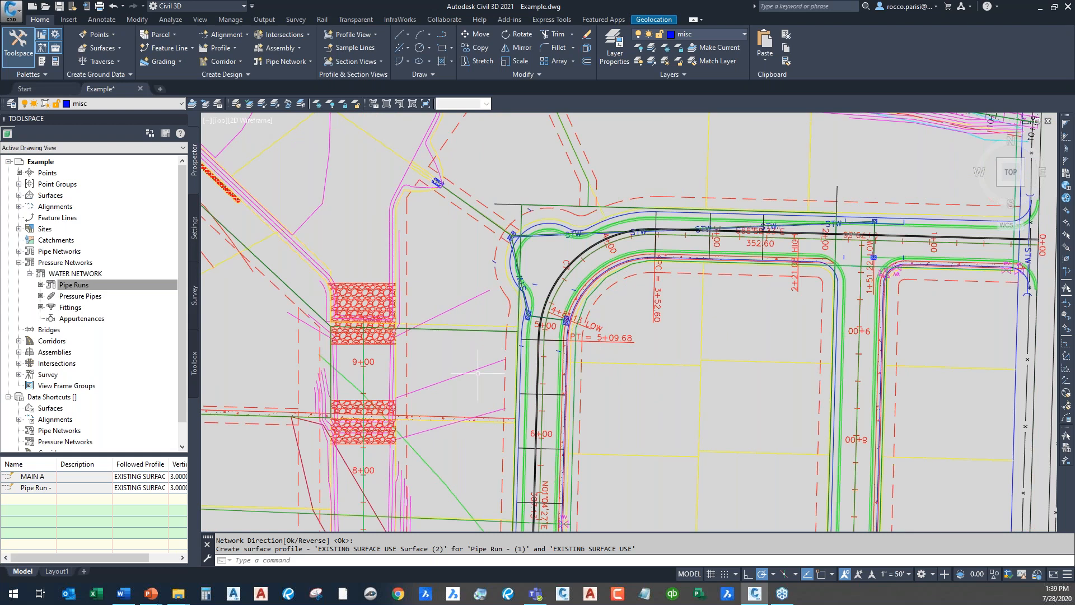
Step: Set up a new pipe run named MAIN B in WATER NETWORK with the remaining default settings
scroll(401, 369, down, 3)
middle_drag(238, 410, 411, 340)
scroll(411, 339, up, 3)
mouse_move(363, 367)
middle_down()
mouse_move(492, 343)
mouse_move(420, 215)
mouse_move(414, 246)
middle_up()
scroll(339, 338, up, 6)
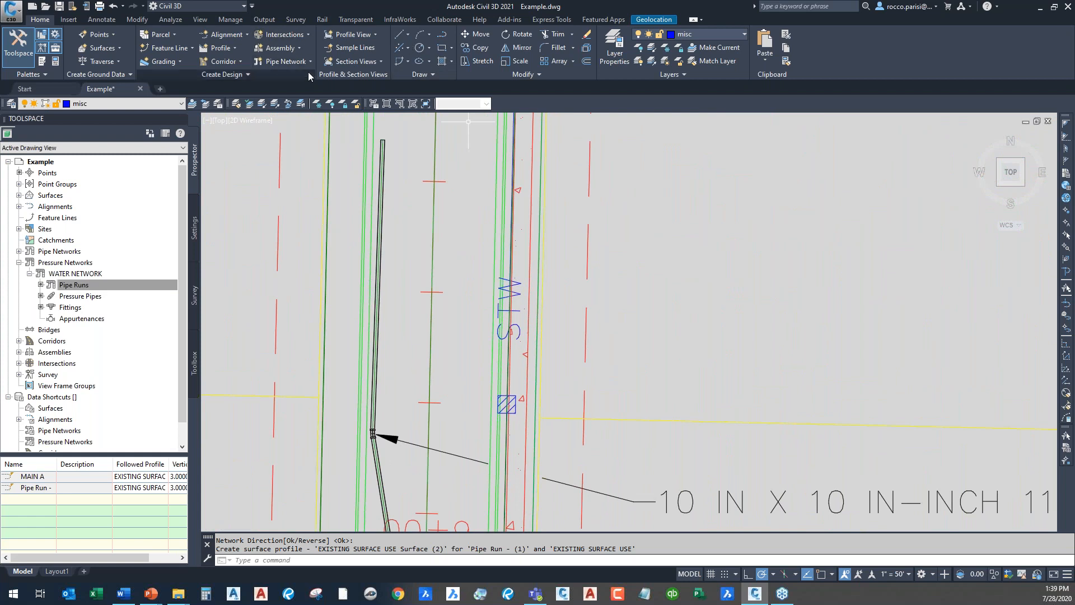
click(90, 288)
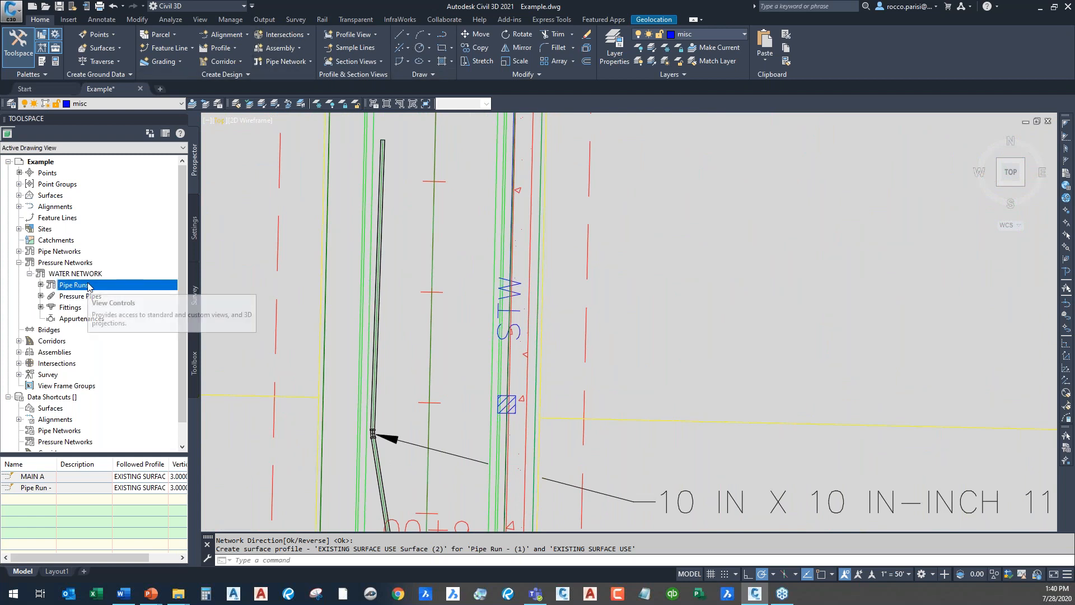
right_click(93, 285)
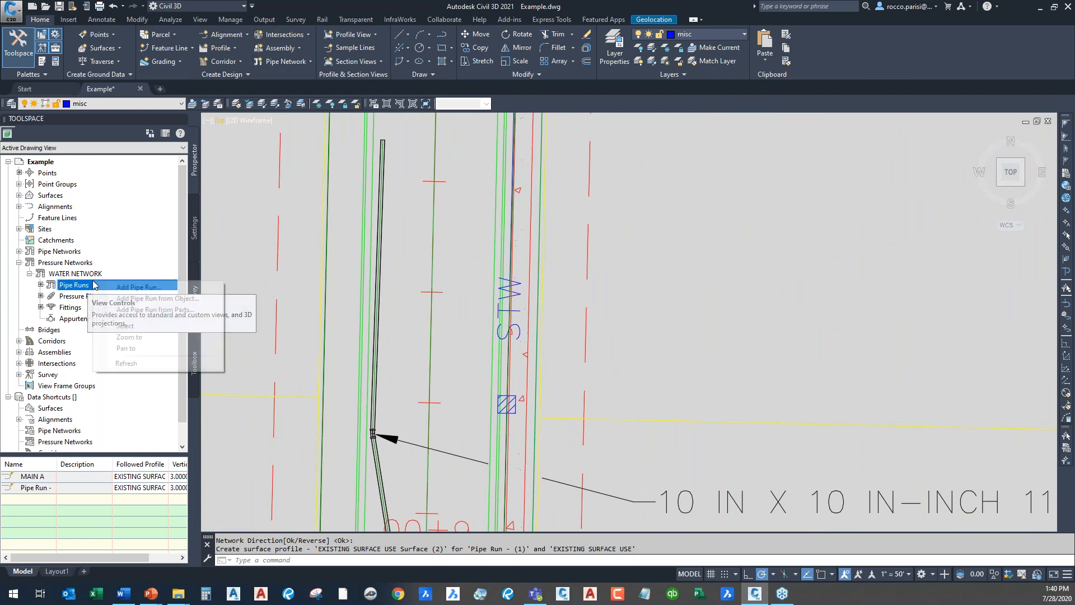
click(156, 288)
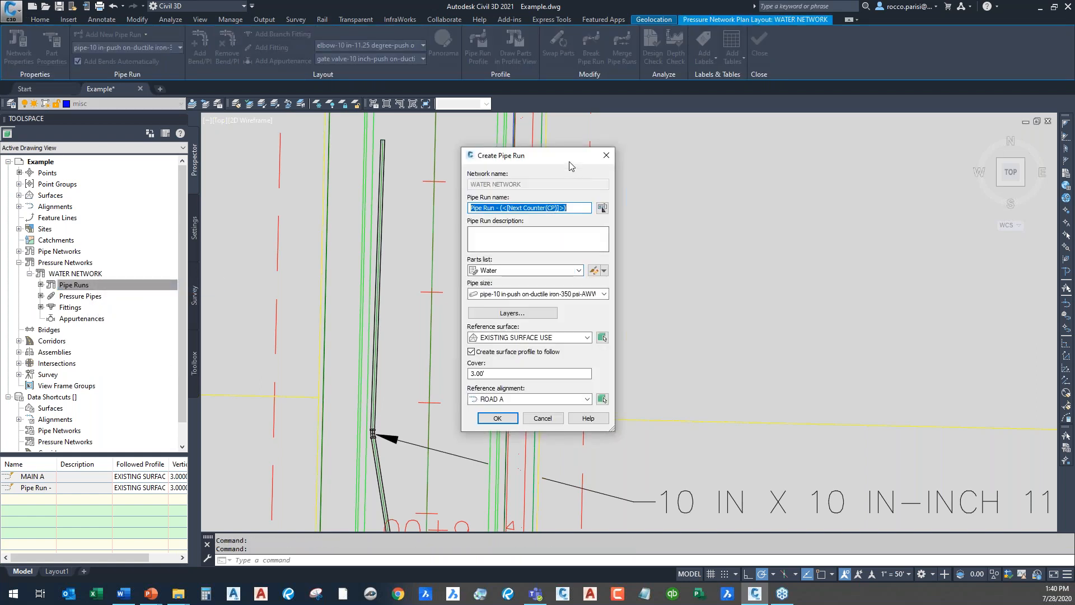
drag(682, 157, 724, 157)
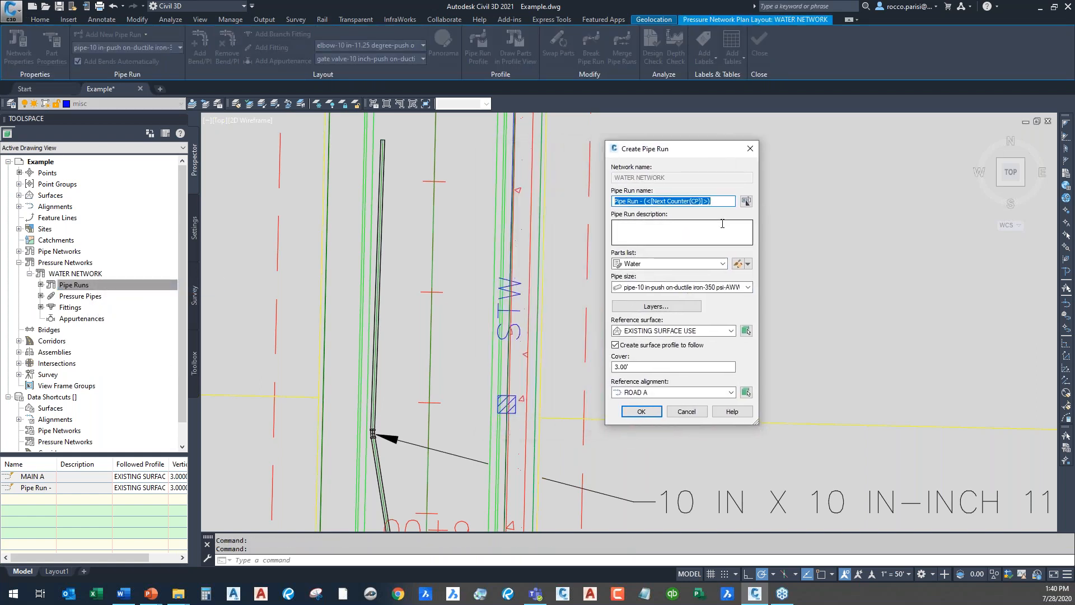
text(MAIN B)
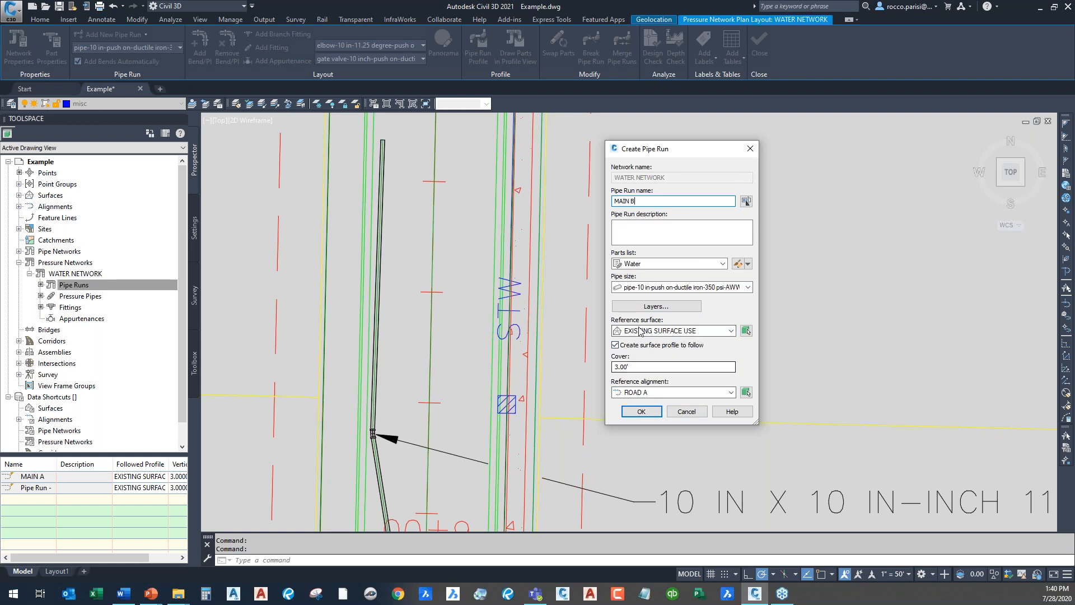
click(642, 412)
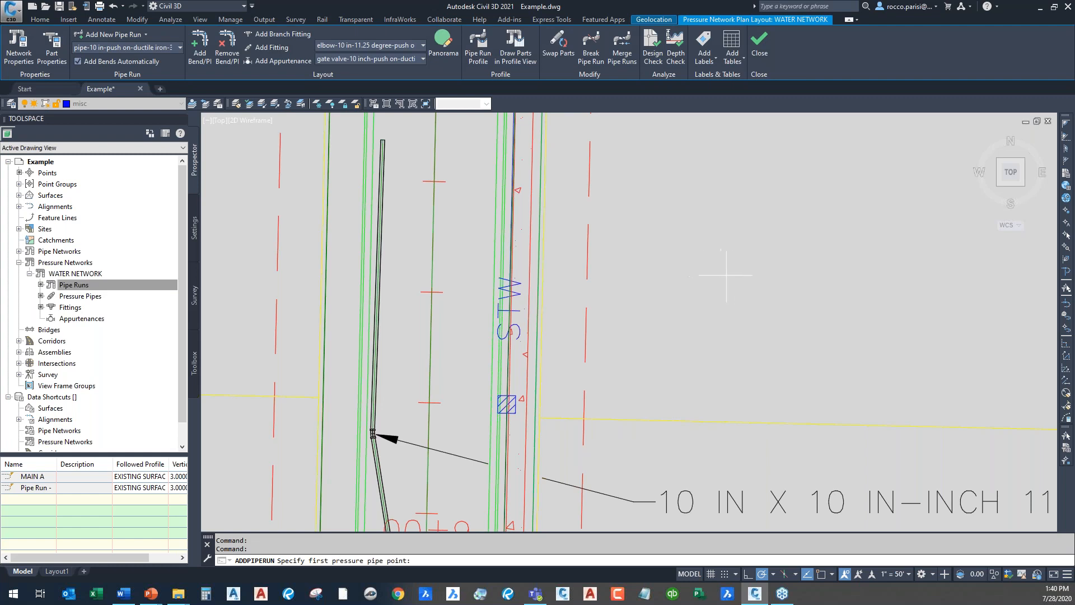
Step: Draw MAIN B from a point east of the road to a perpendicular connection on the existing north-south main
click(880, 236)
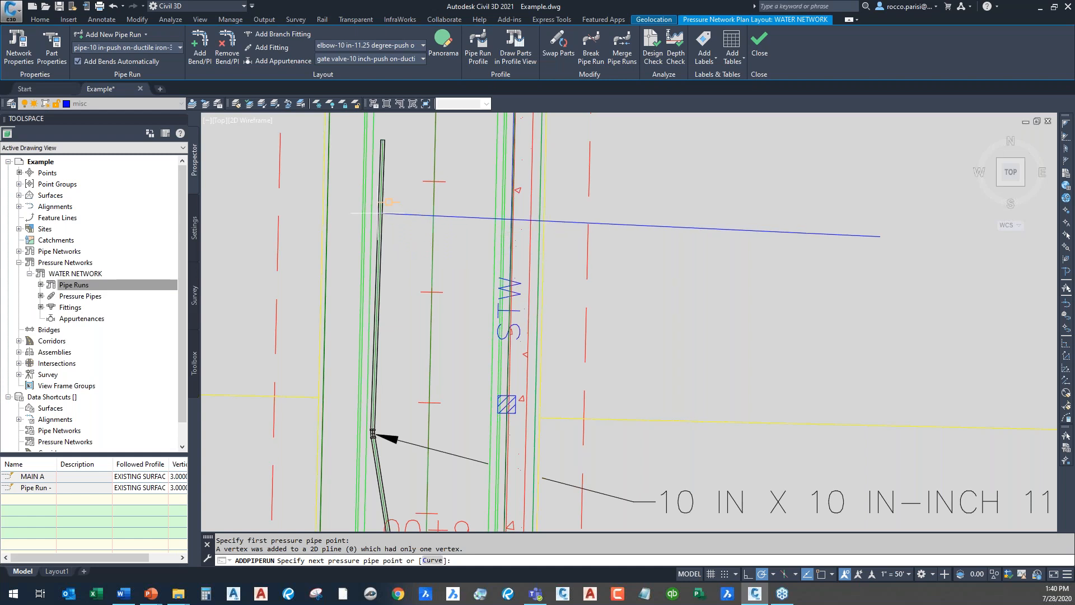
shift+right_click(383, 213)
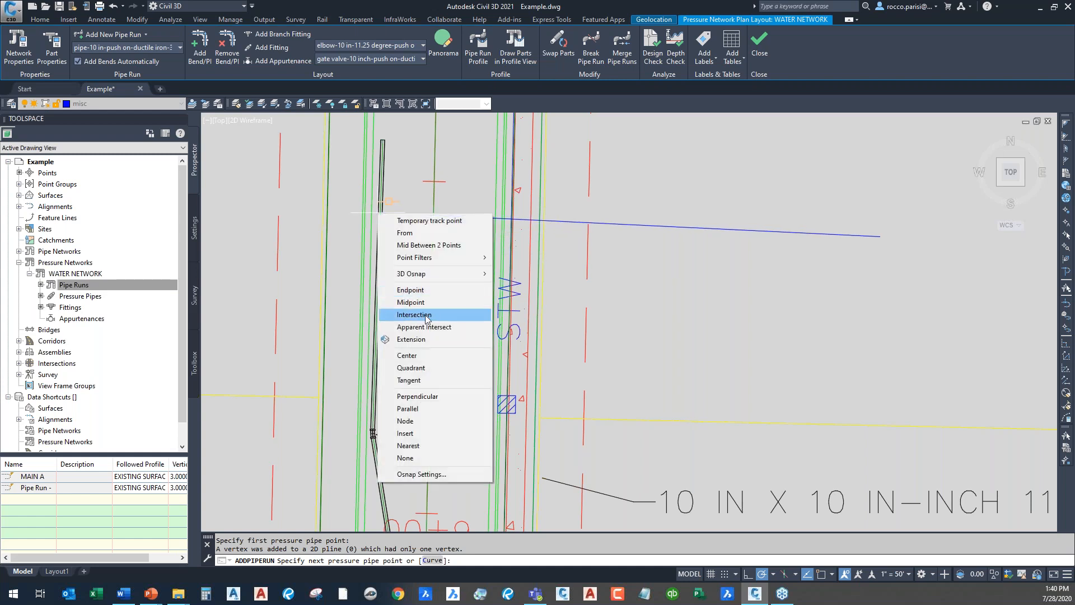
click(417, 396)
scroll(381, 213, up, 4)
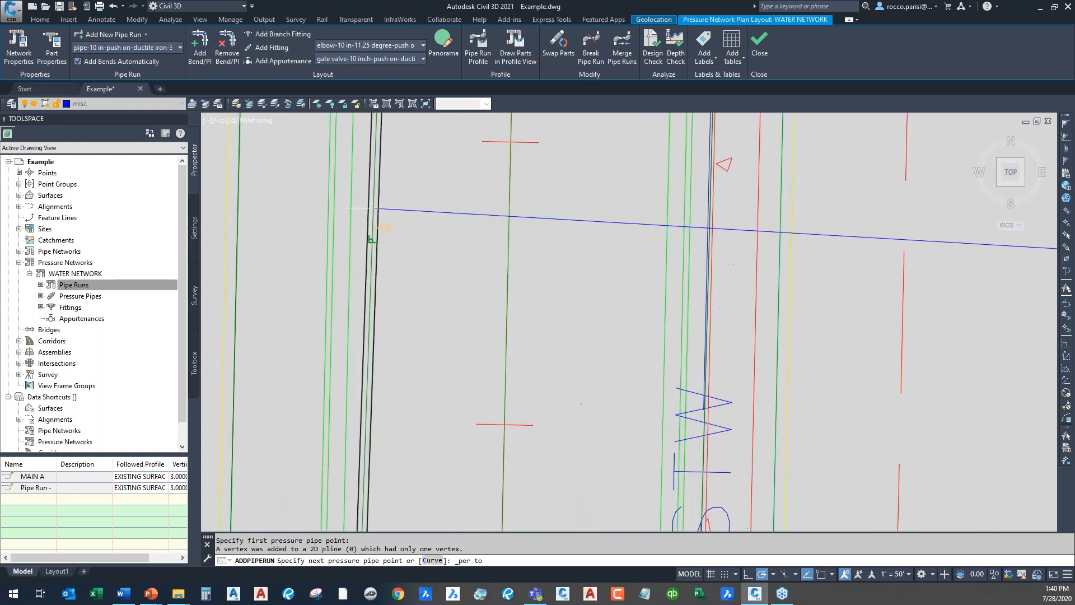
scroll(371, 210, up, 2)
click(373, 213)
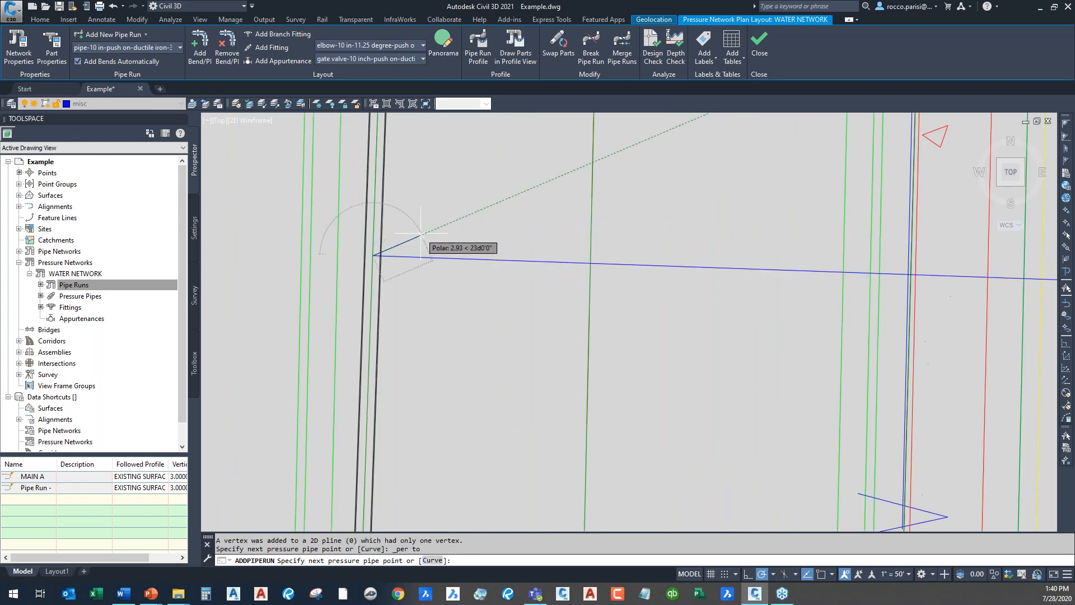
key(Return)
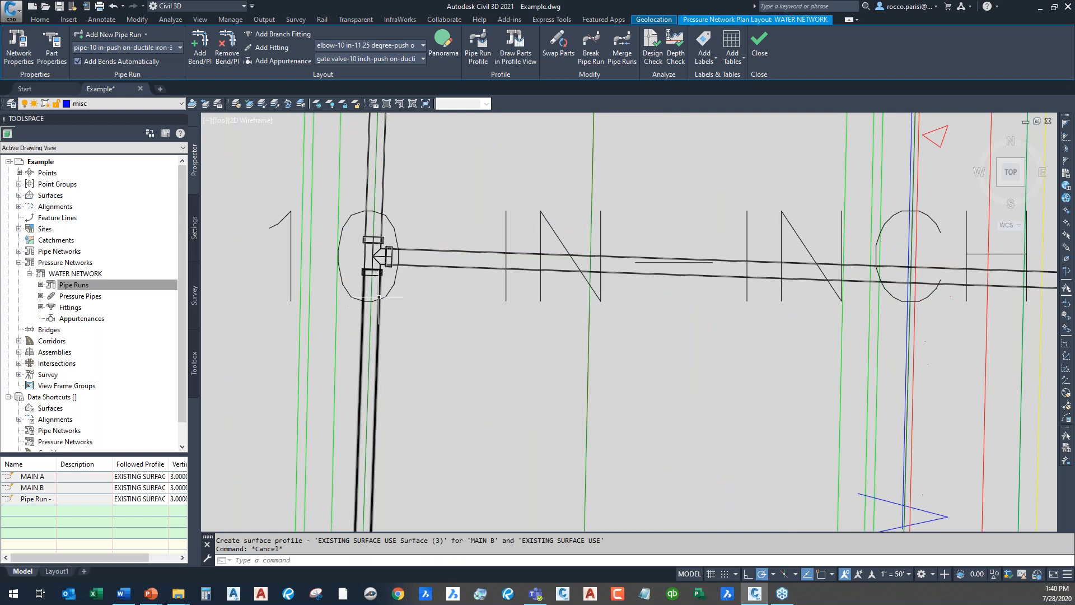
Step: Move the tee's fitting label northeast of the junction and inspect the tee between MAIN B and the existing main
click(418, 287)
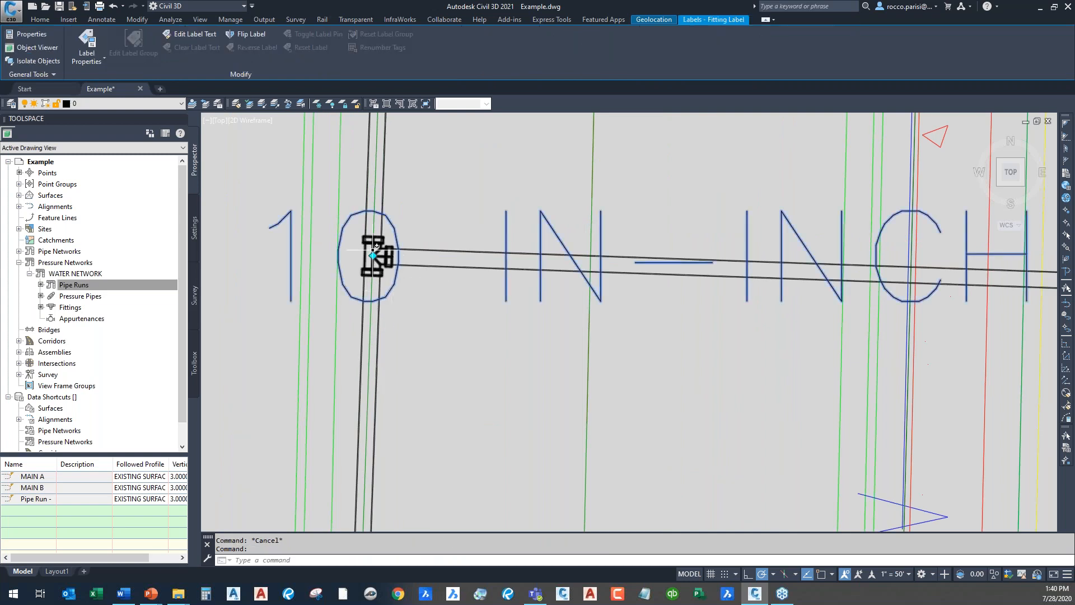
click(373, 255)
scroll(381, 254, down, 5)
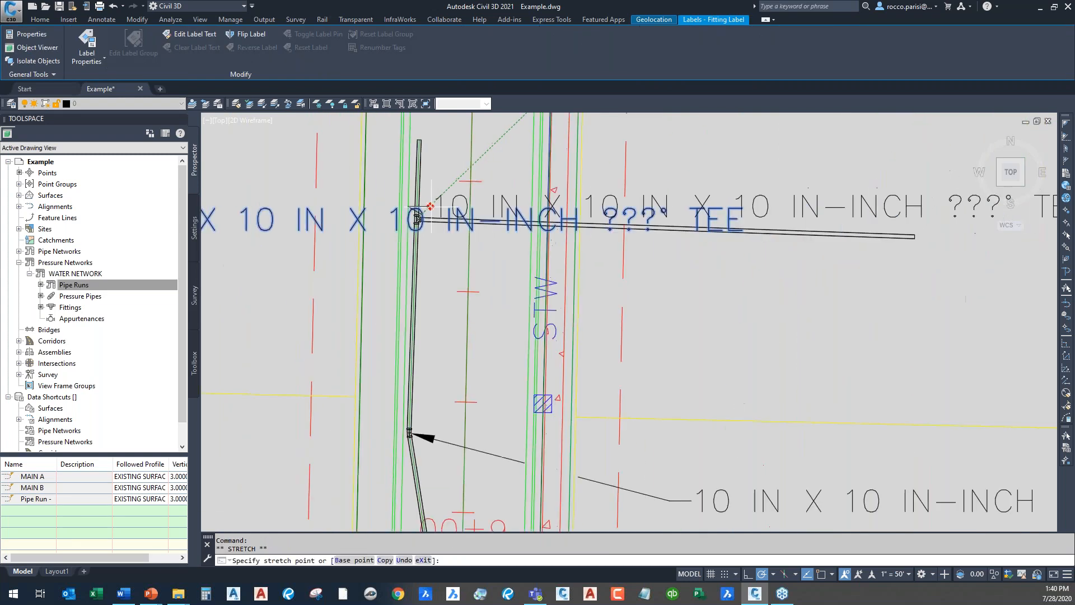
middle_drag(514, 174, 492, 248)
click(561, 221)
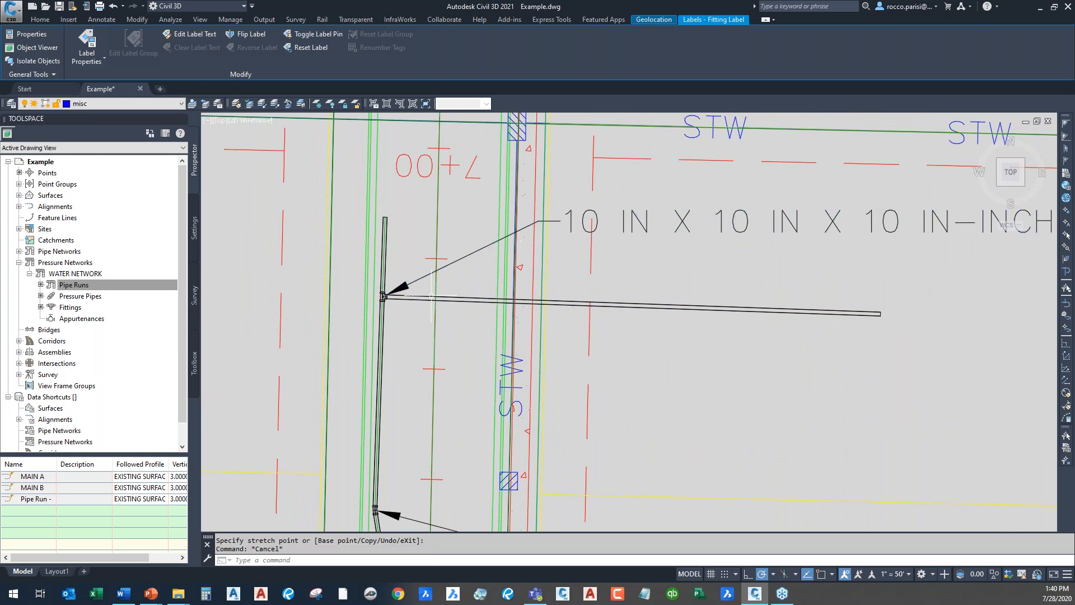
key(Escape)
scroll(386, 303, up, 8)
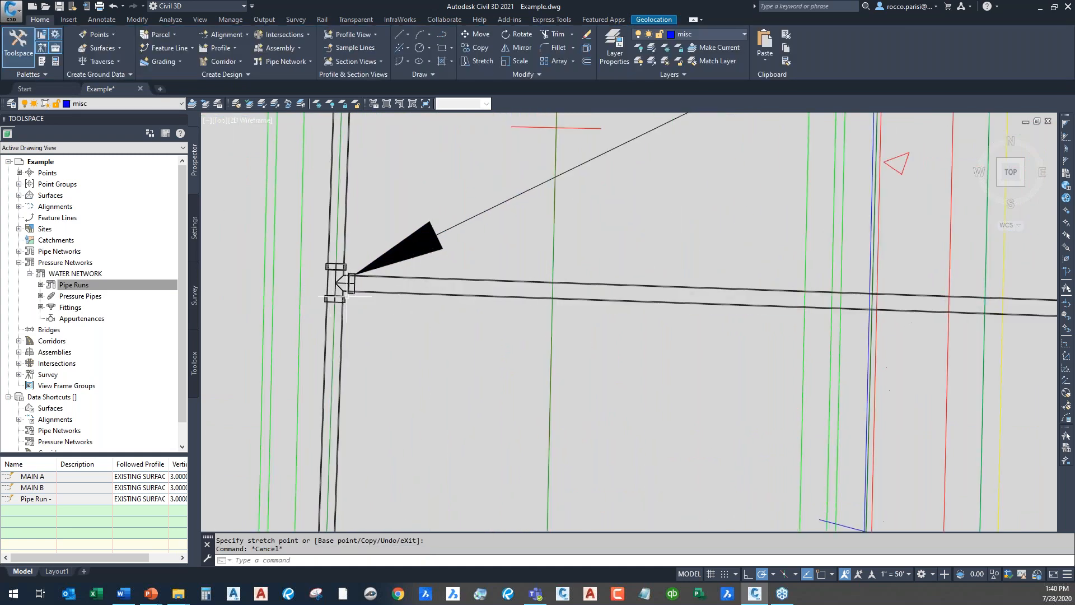
scroll(346, 297, down, 6)
middle_drag(421, 350, 420, 309)
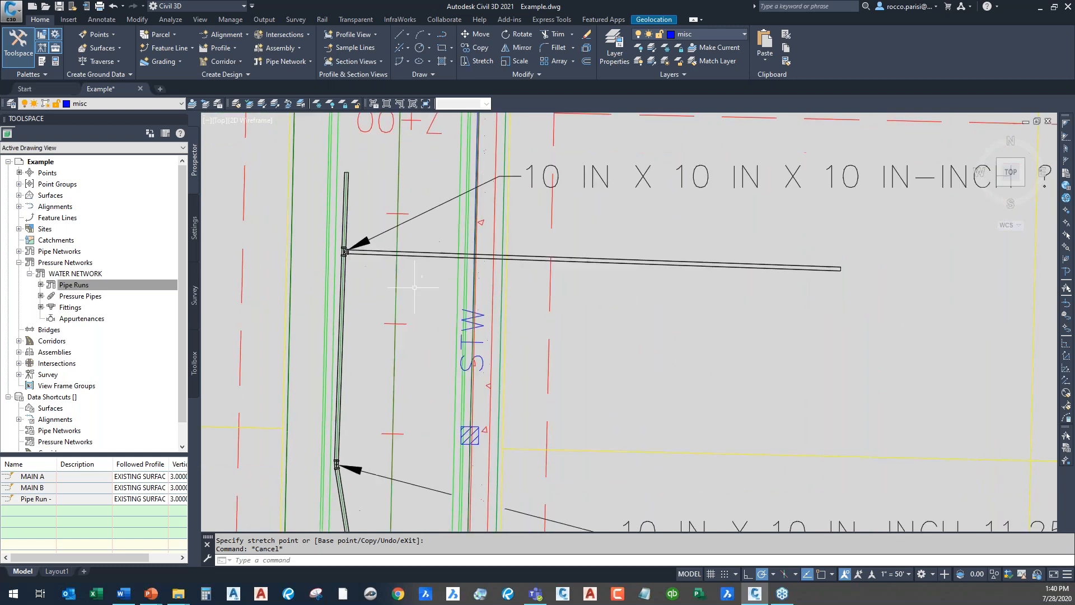
Step: Add a default pipe run south of MAIN B, drawn westward from east of the road and ending short of the main
right_click(114, 289)
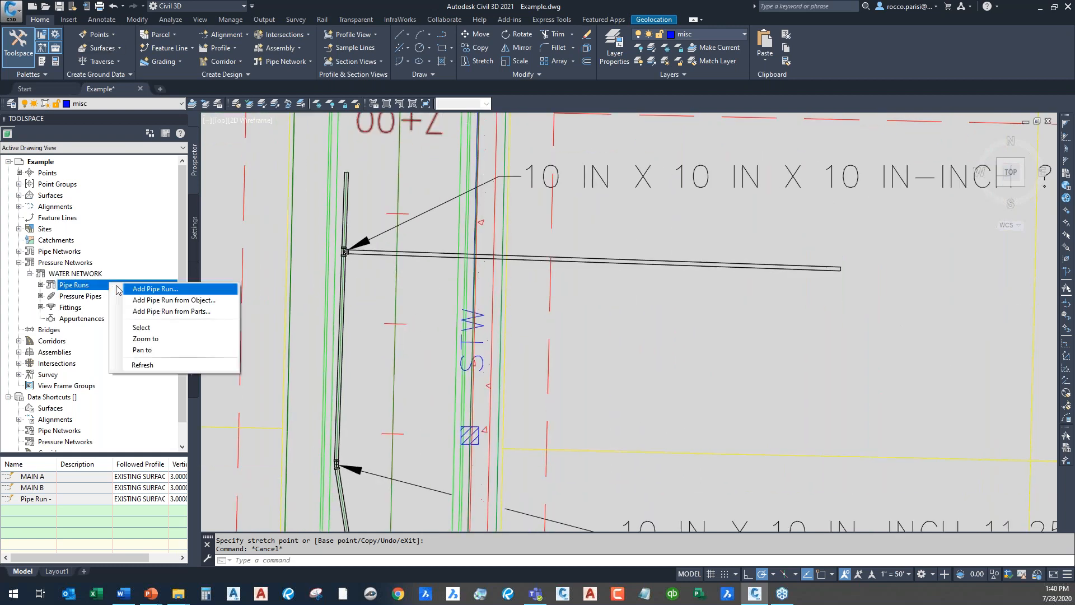
click(171, 289)
click(642, 411)
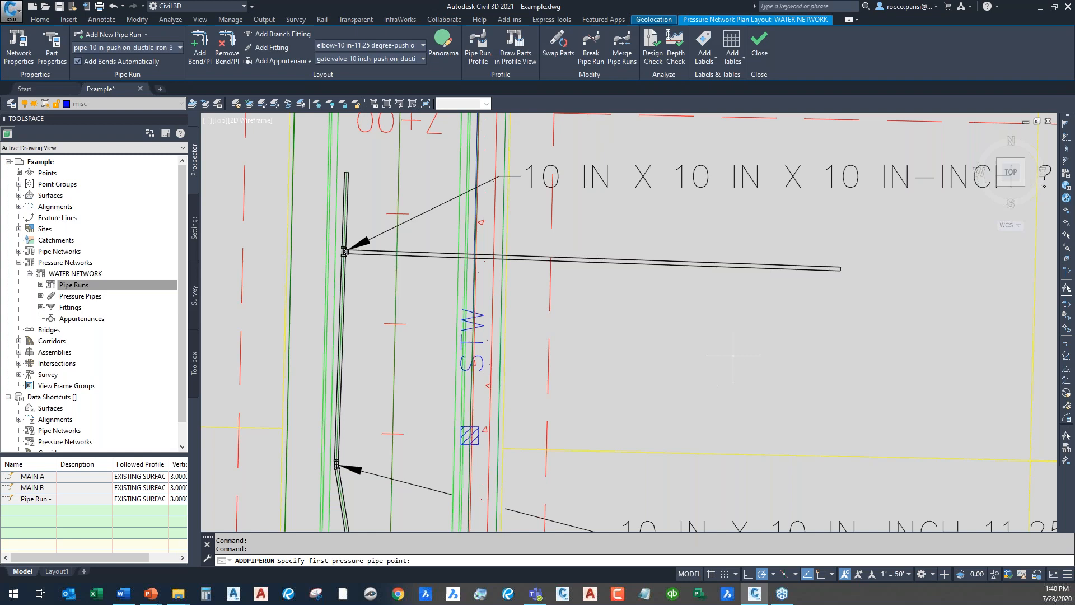
click(733, 355)
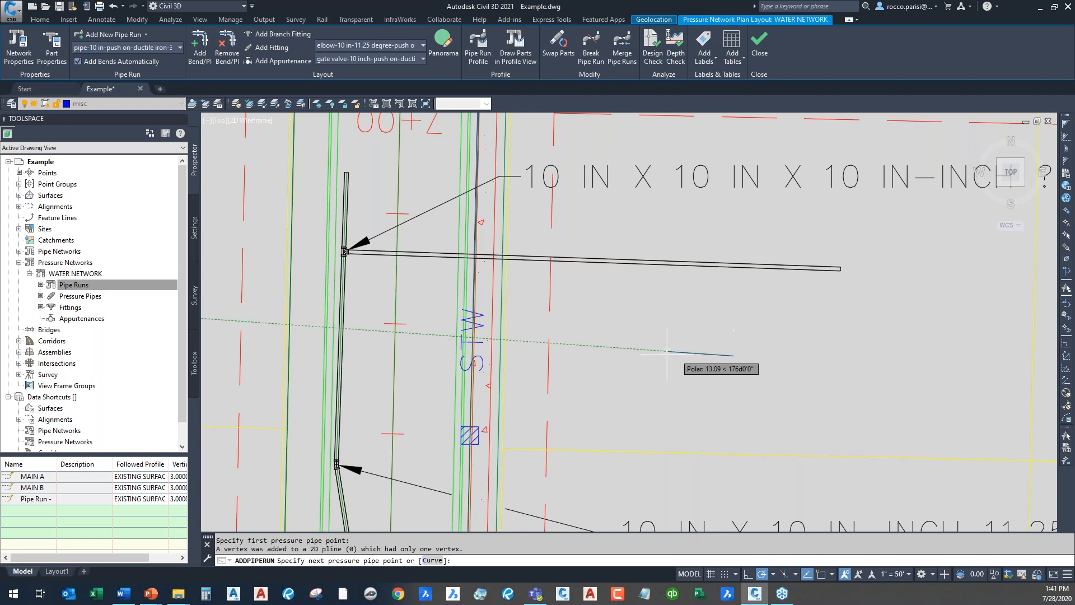
click(369, 343)
key(Return)
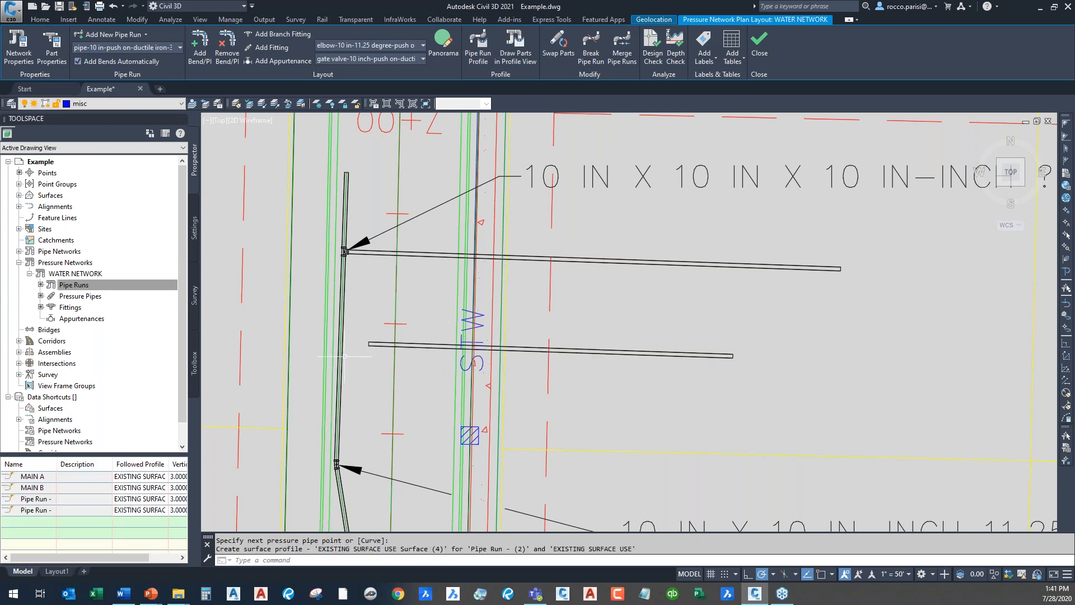
key(Escape)
Step: Stretch the west end of the pipe run south of MAIN B across the north-south main to a point west of the road
scroll(413, 343, up, 3)
click(413, 340)
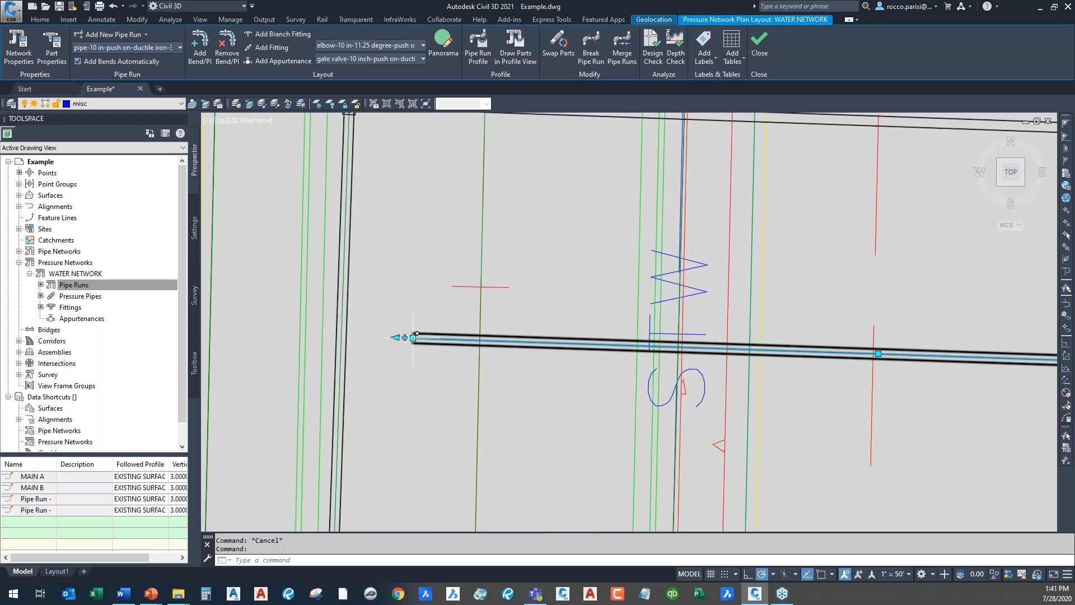
click(413, 337)
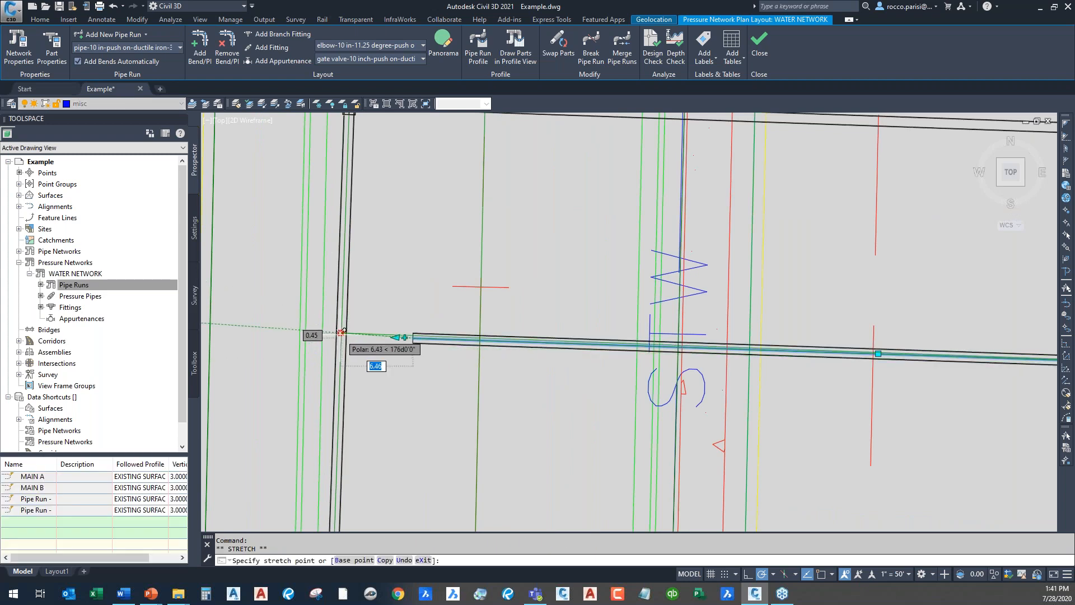
scroll(241, 331, down, 2)
middle_drag(242, 331, 408, 333)
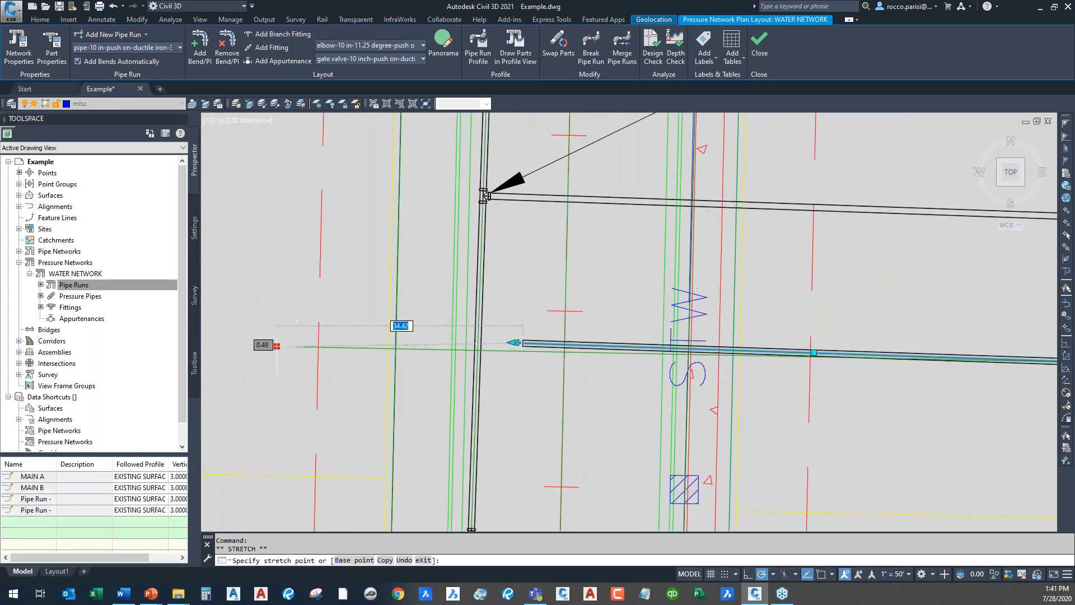
click(270, 345)
key(Escape)
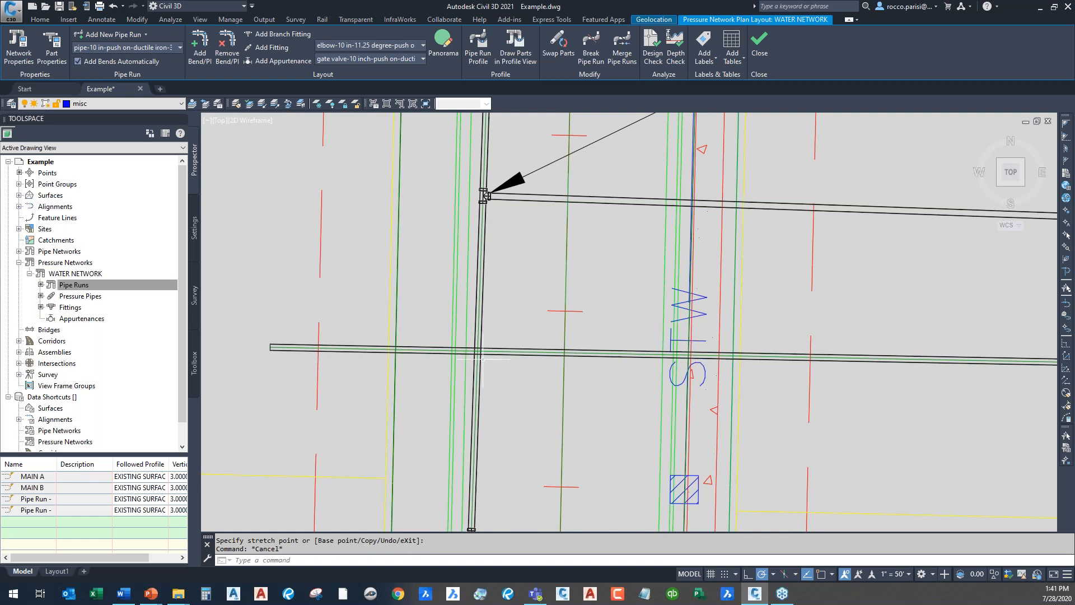
Step: Add a branch fitting where the extended pipe run crosses the north-south main
scroll(482, 358, up, 3)
middle_drag(482, 358, 419, 355)
key(Escape)
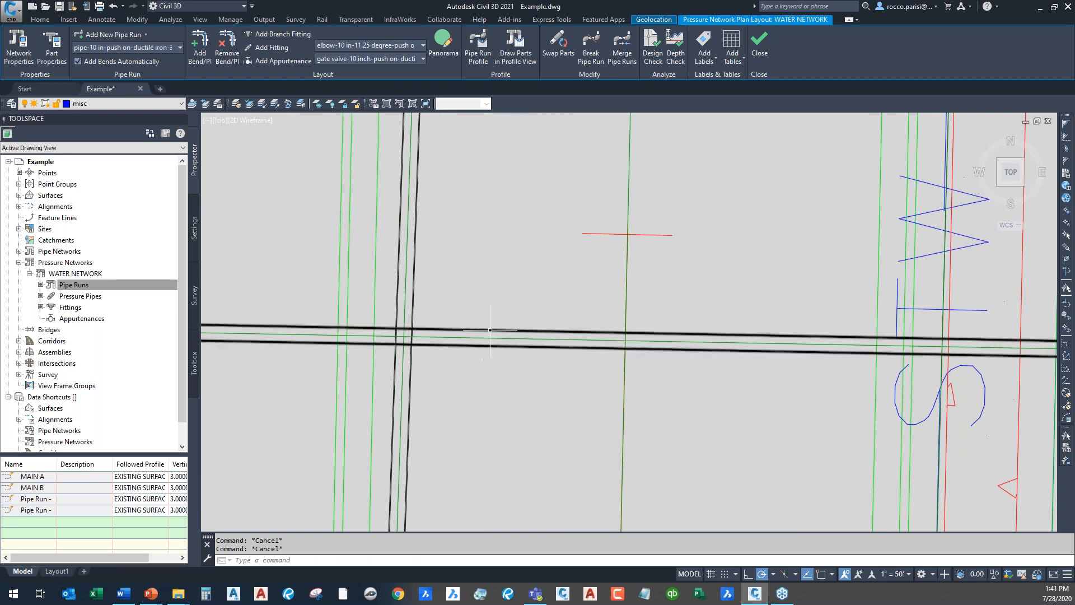
click(759, 44)
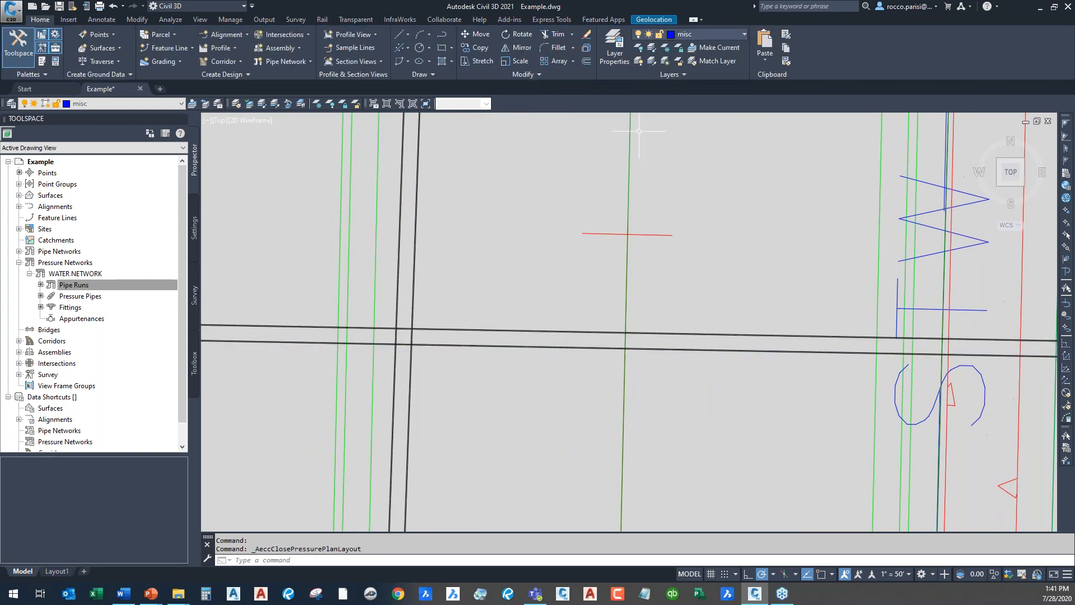
click(452, 330)
double_click(452, 331)
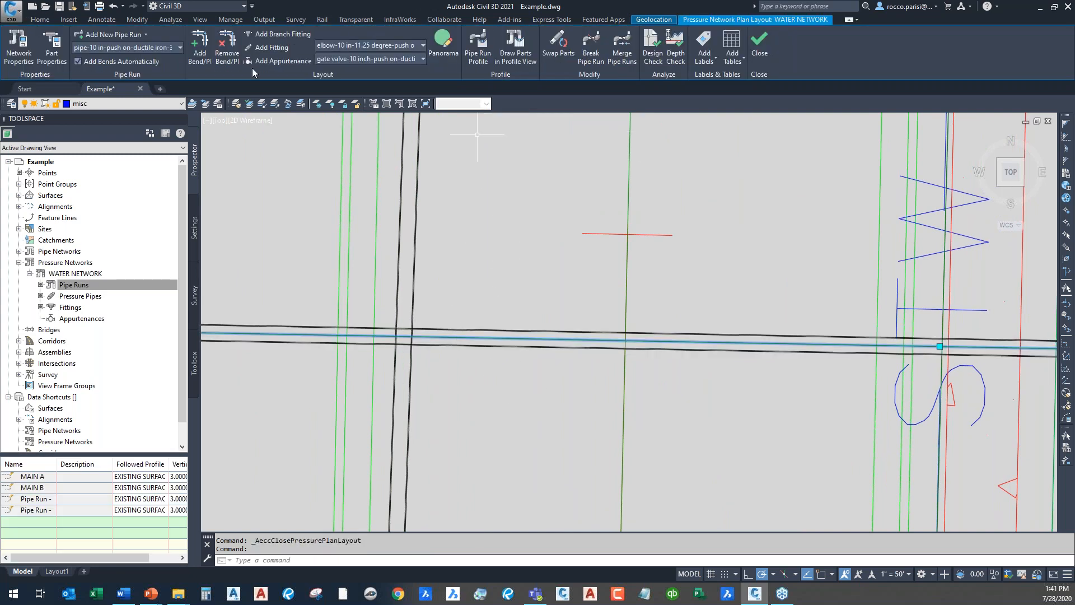
click(274, 35)
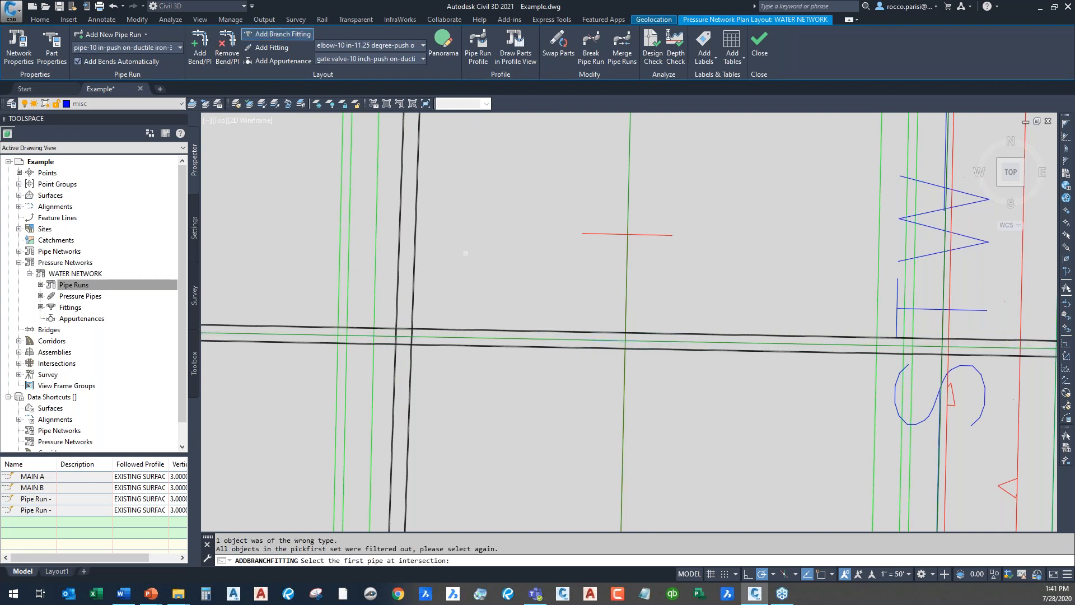
click(411, 316)
click(449, 328)
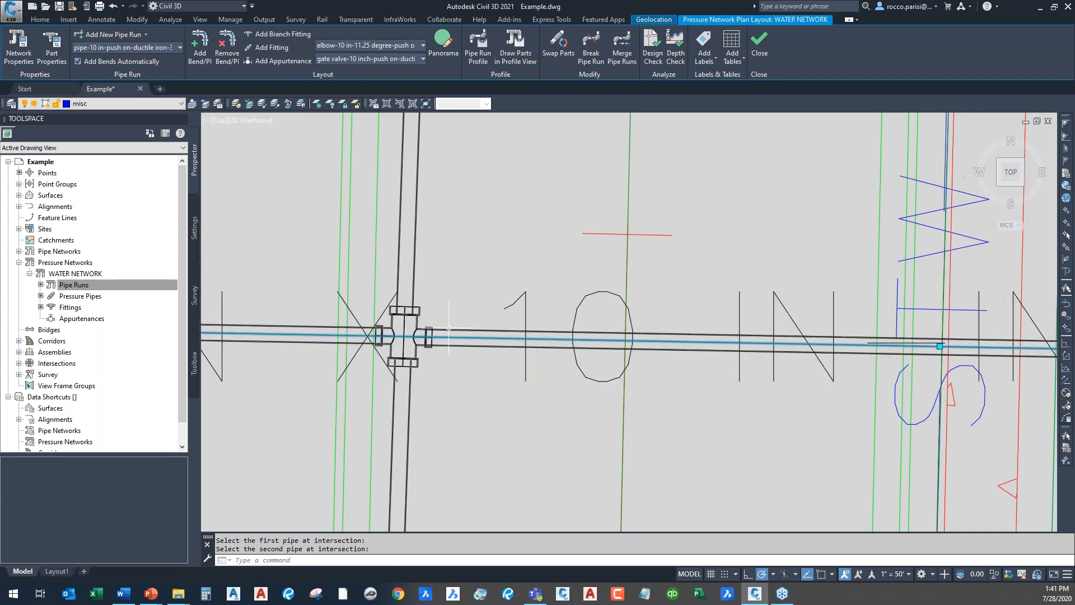
key(Escape)
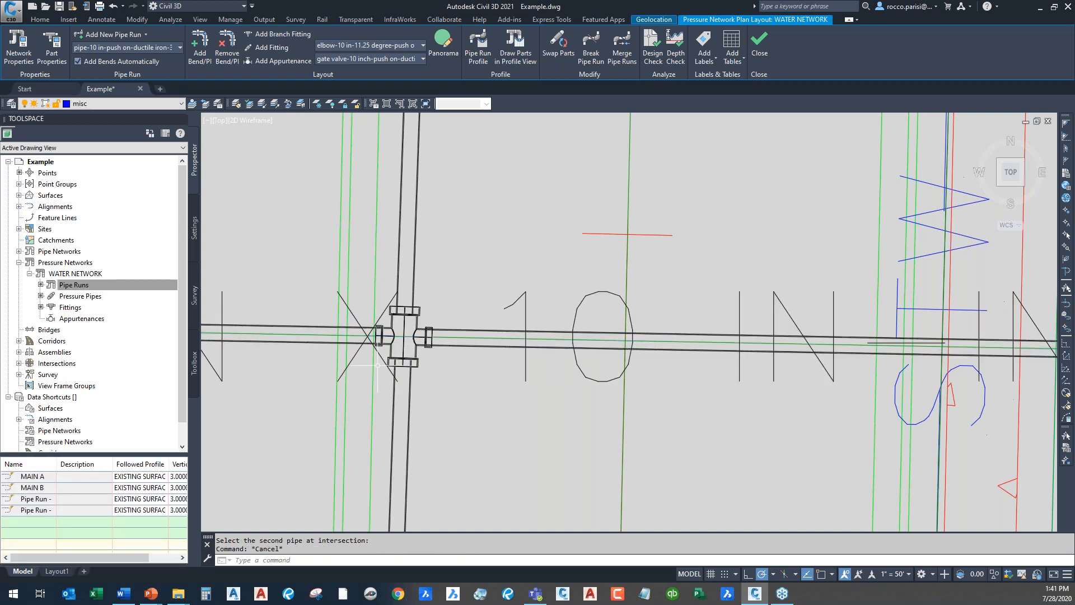
Step: Move the cross fitting's label to the southeast, clear of the pipes at the junction
click(383, 363)
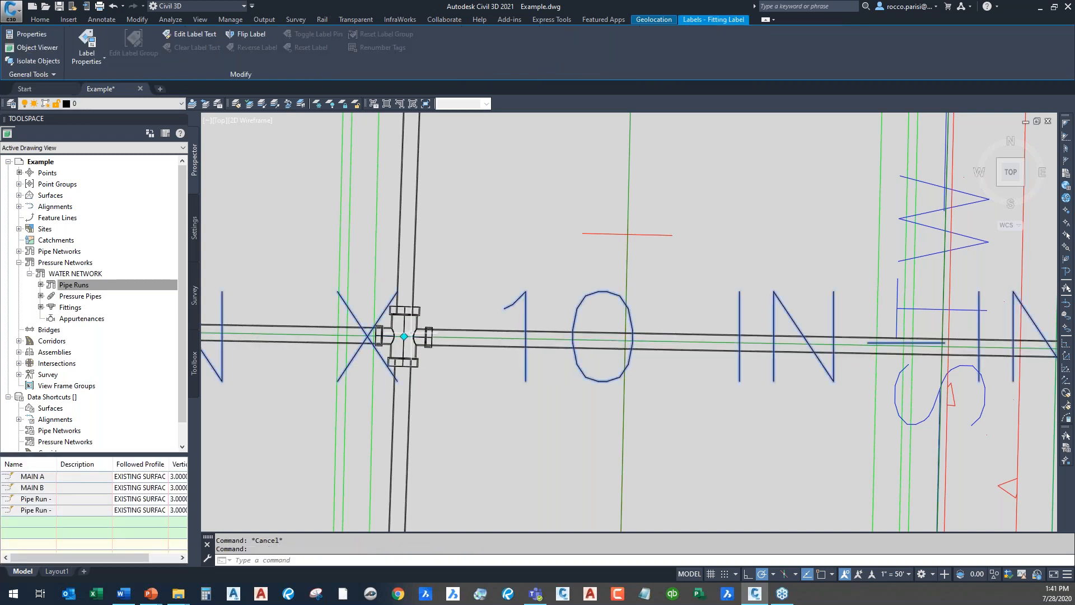
click(405, 337)
scroll(468, 429, down, 2)
scroll(472, 427, down, 3)
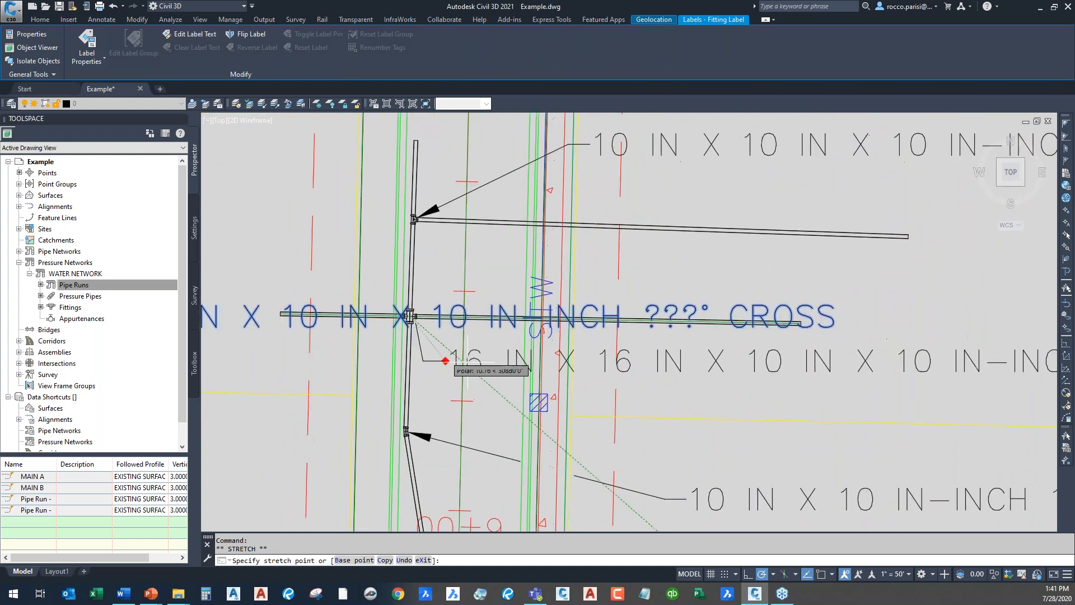
click(660, 387)
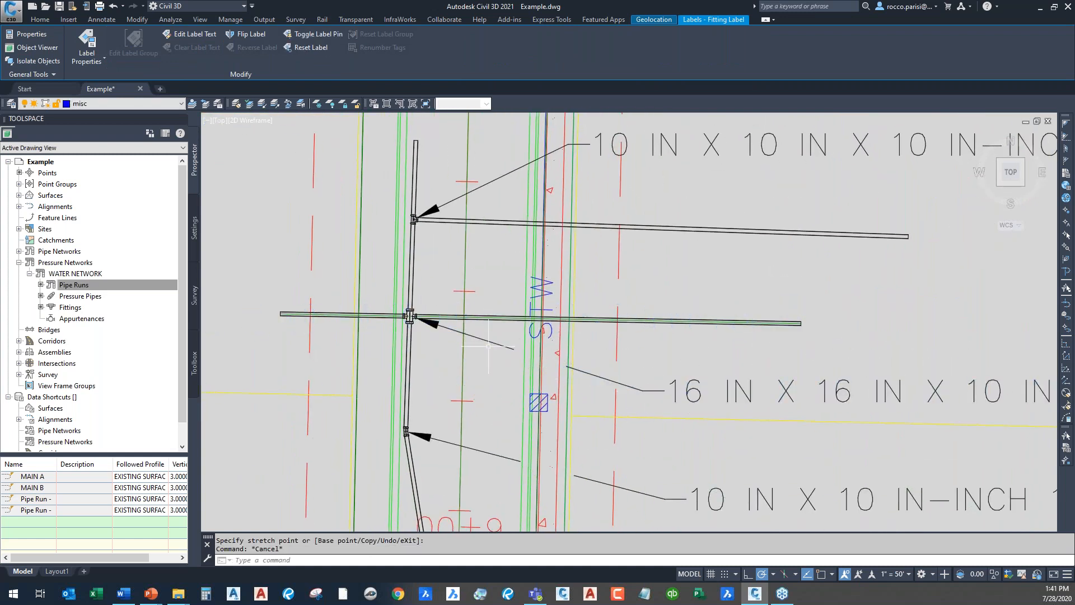
key(Escape)
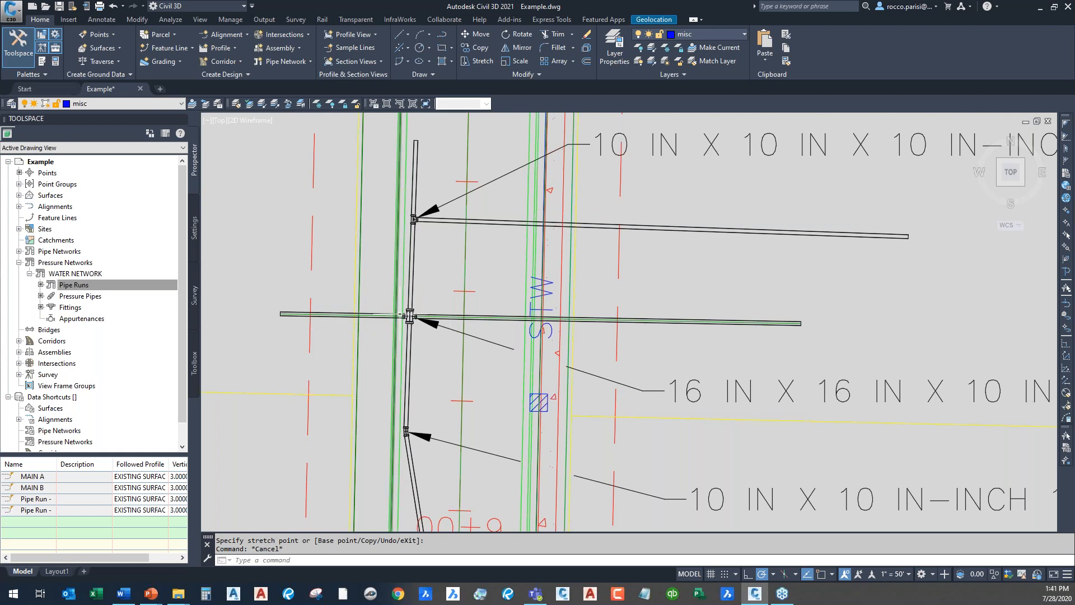
Step: Extend the crossing run's east end with a short southeast segment and an eastward segment about 23 ft long, and dismiss the Panorama window
scroll(412, 316, up, 8)
scroll(415, 317, down, 7)
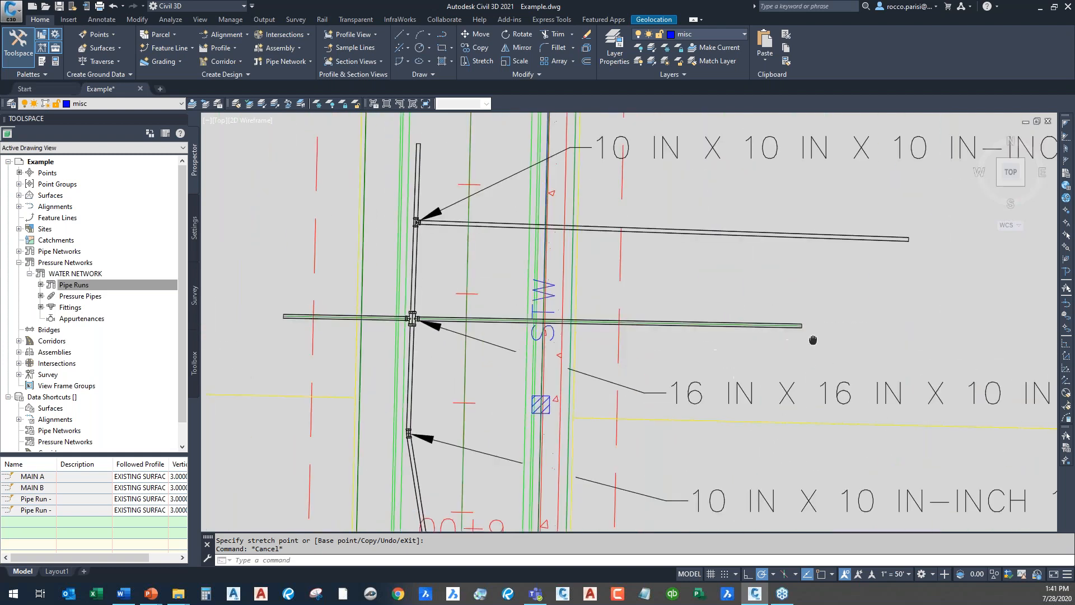
middle_drag(813, 340, 459, 339)
scroll(459, 339, up, 2)
click(463, 340)
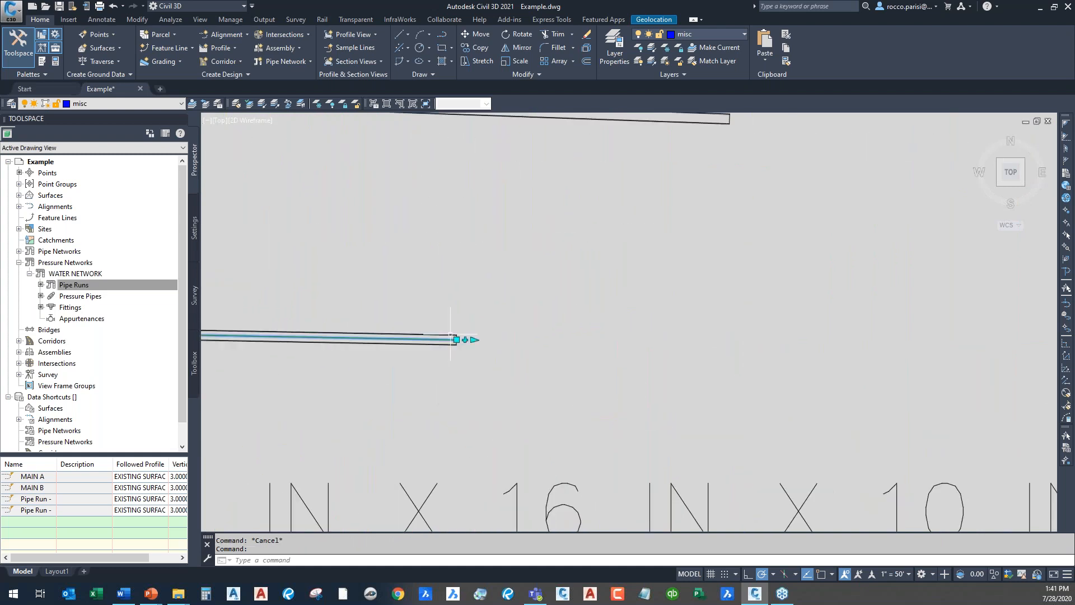
click(465, 340)
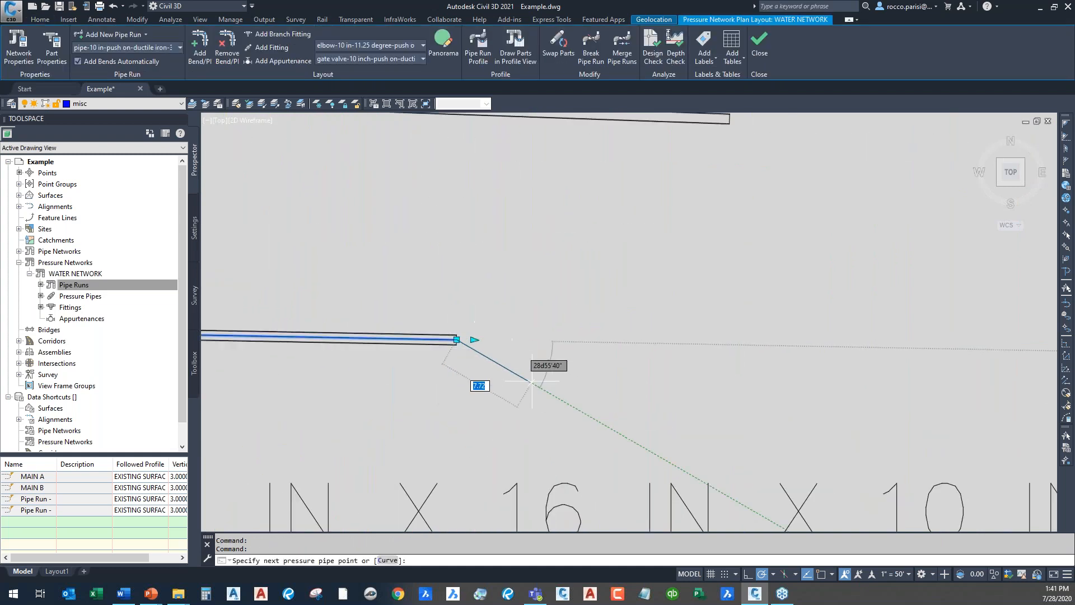
click(536, 393)
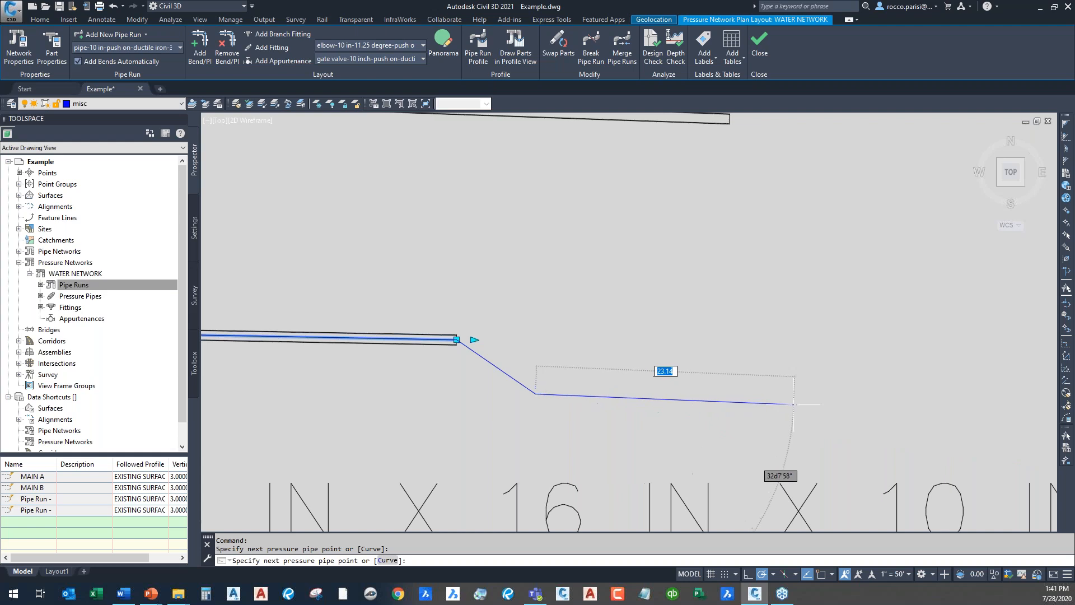
click(794, 404)
key(Return)
key(Escape)
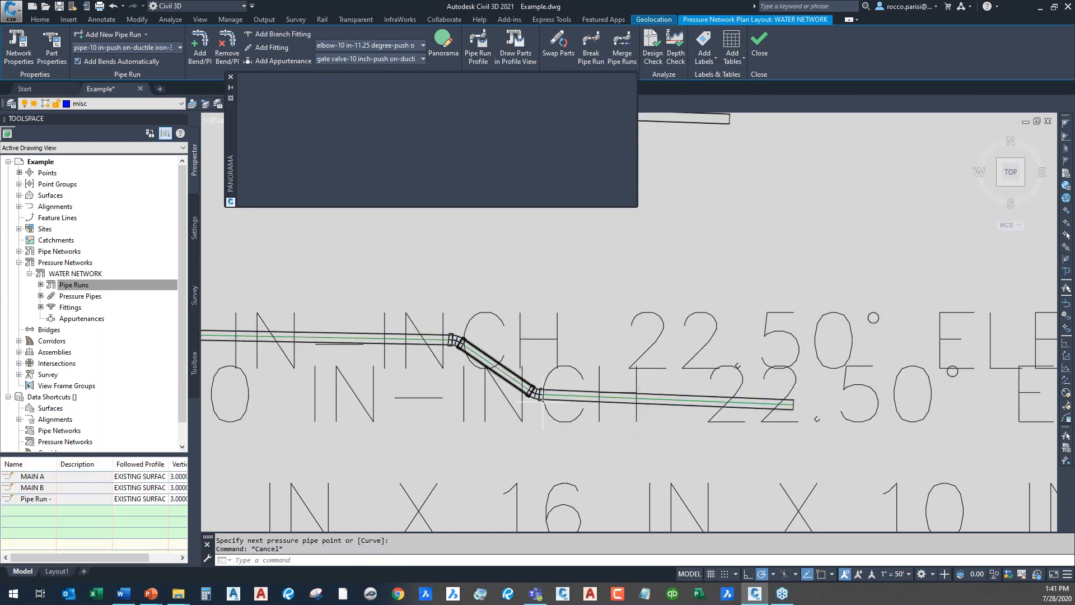
scroll(776, 420, down, 5)
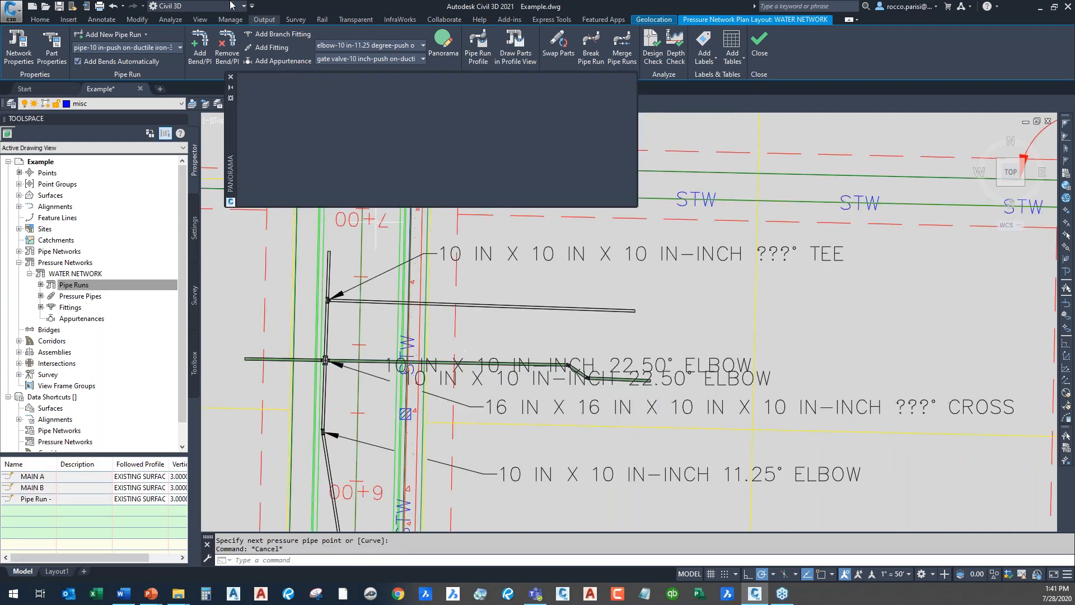
click(231, 78)
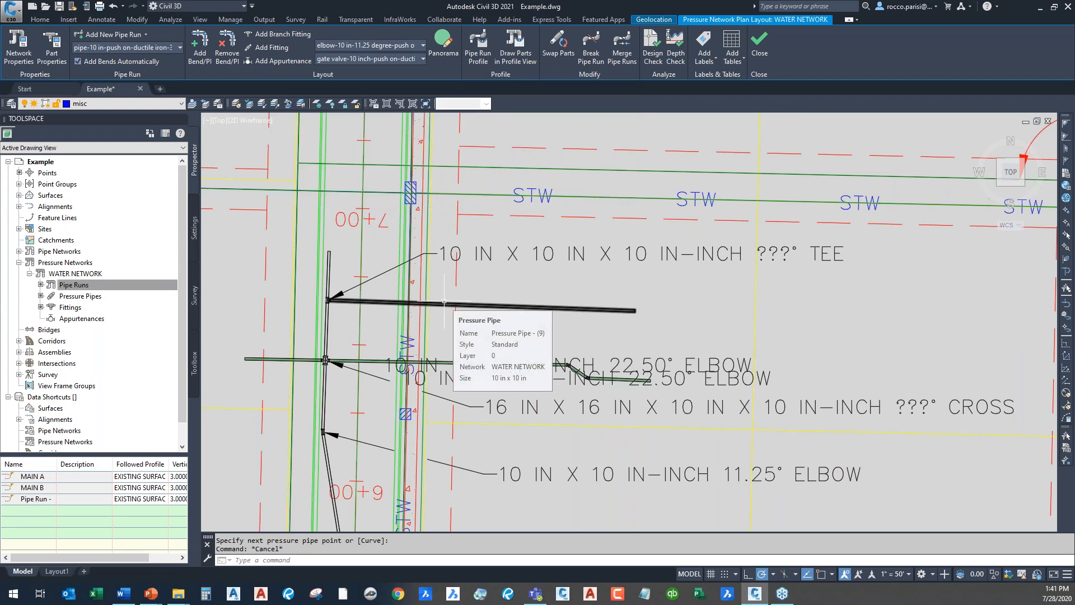
scroll(430, 418, down, 3)
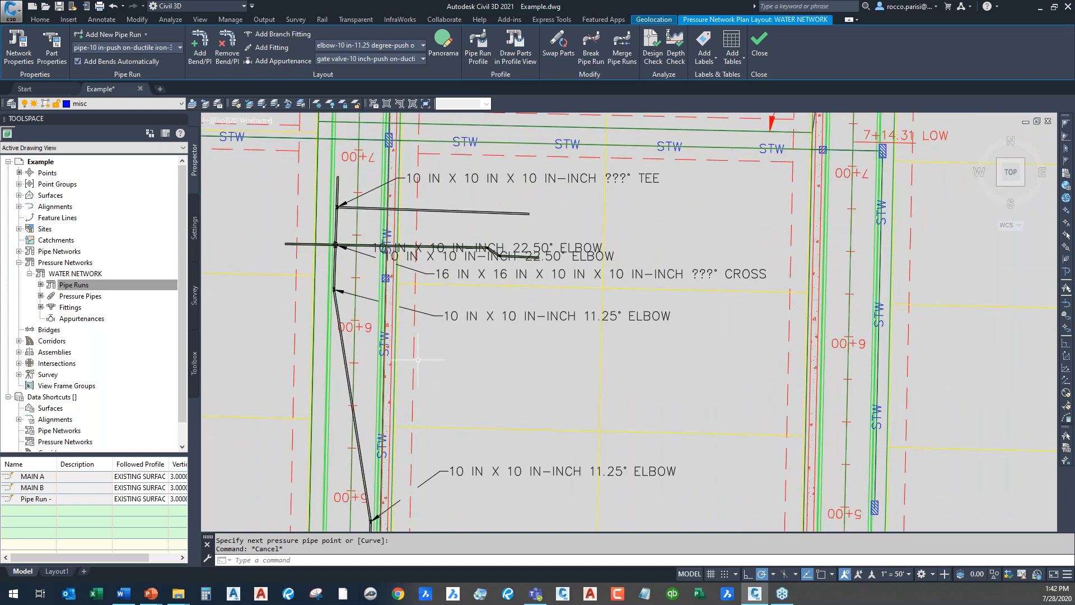
key(alt+Tab)
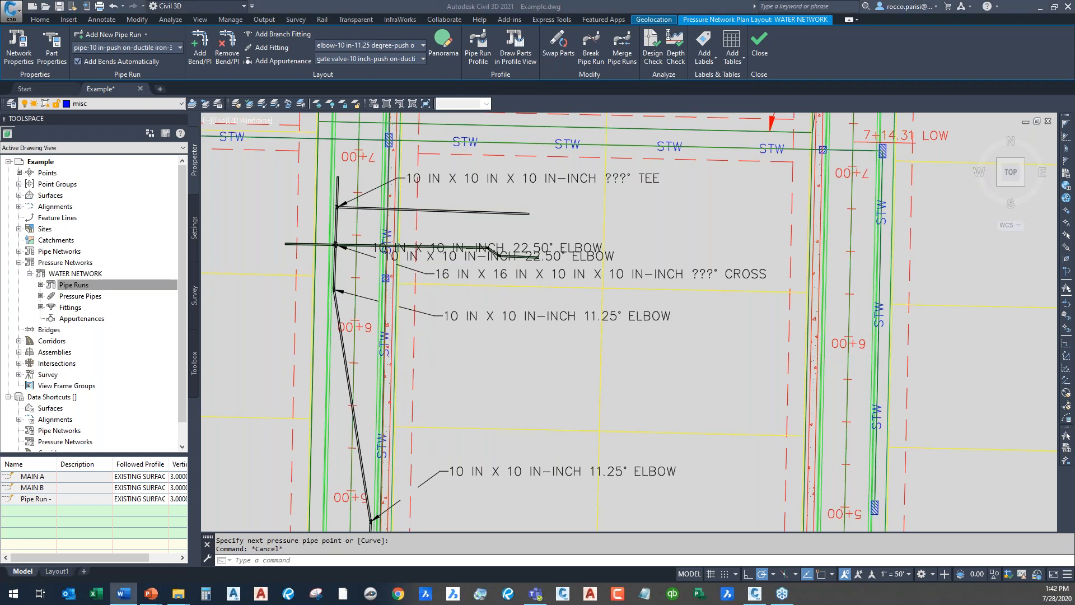
click(671, 394)
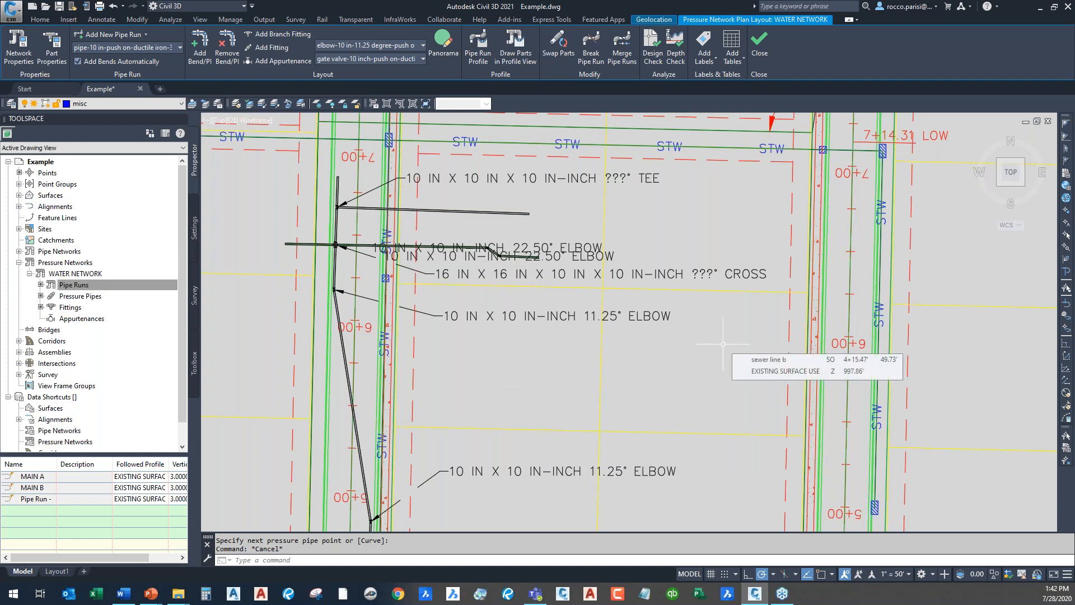
Step: Close the pressure network plan layout tools and bring the wider site into view
click(762, 47)
scroll(668, 341, down, 7)
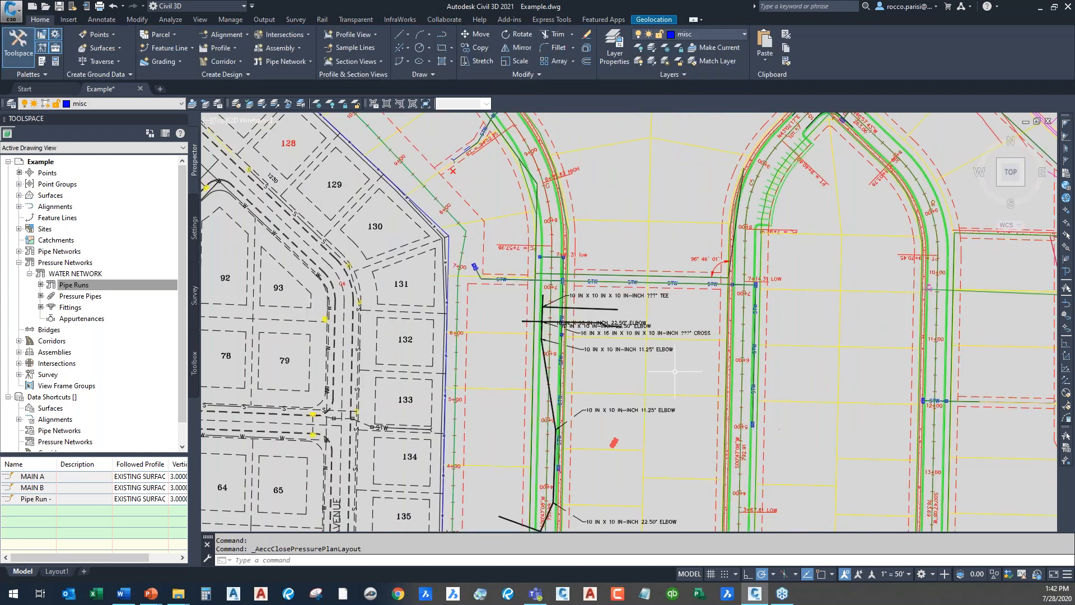
middle_drag(664, 361, 437, 347)
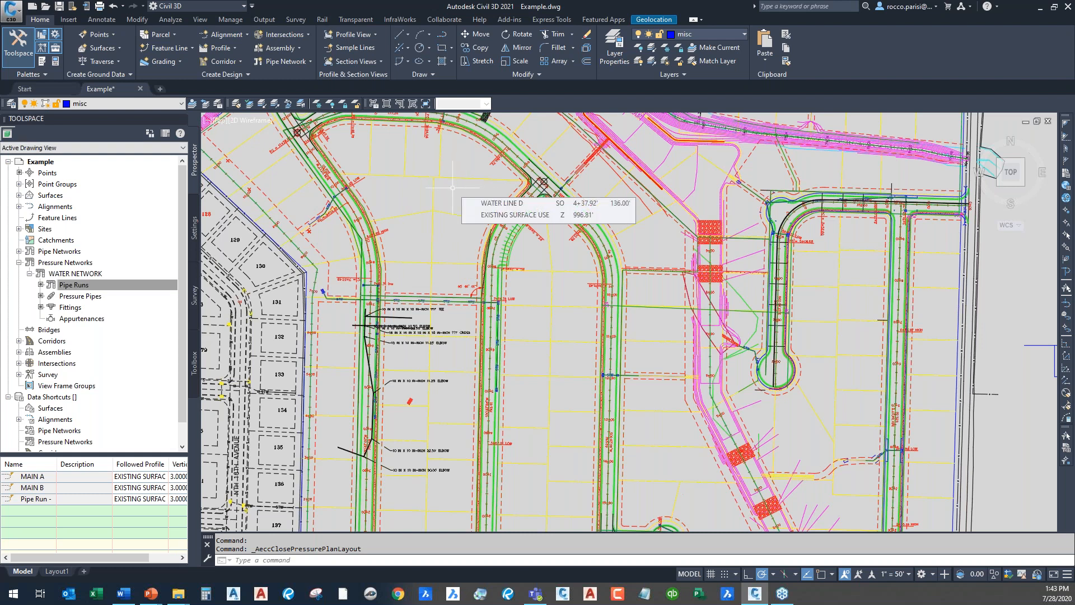
Step: Start an IMX export of the drawing and cancel at the option to save changes
click(267, 21)
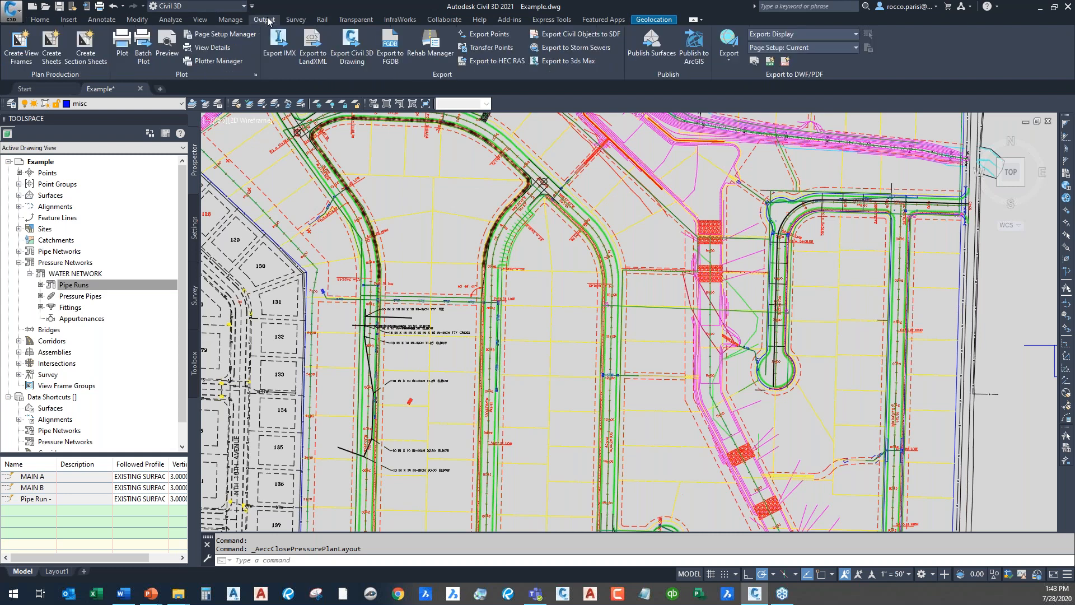
click(284, 53)
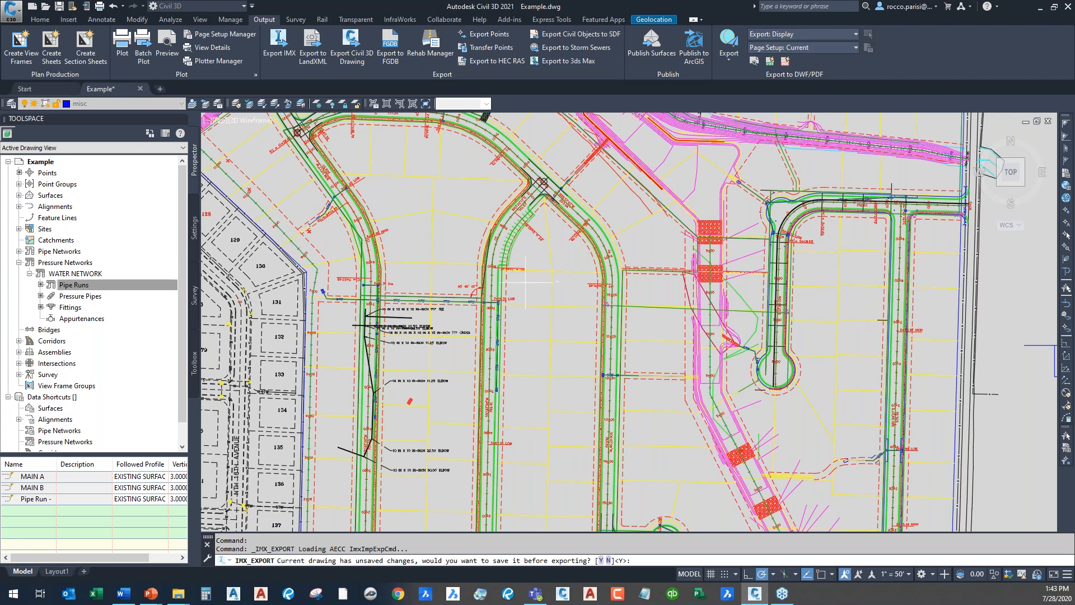
key(Escape)
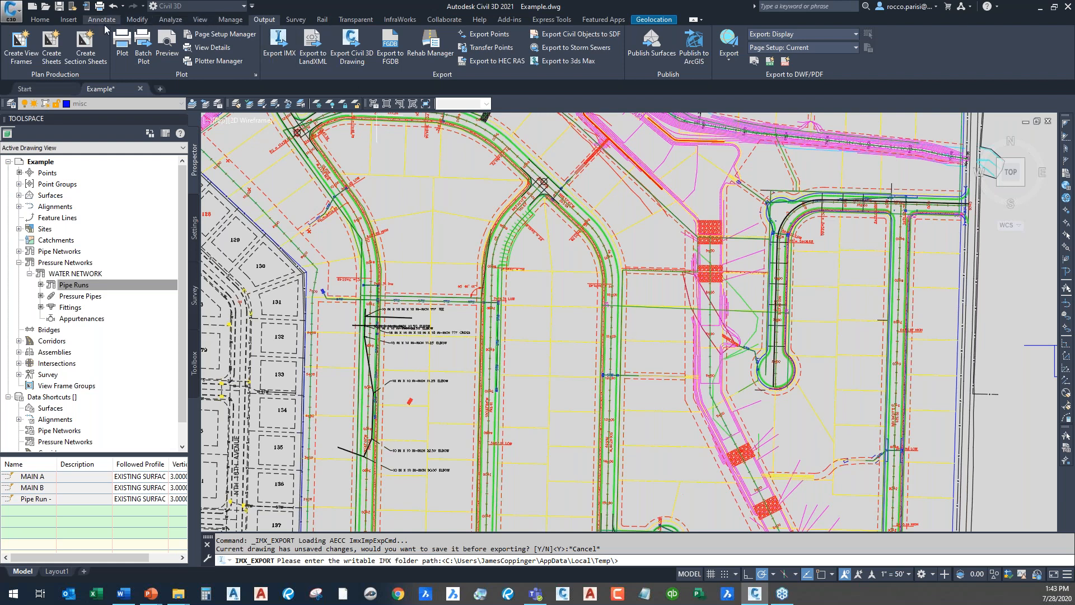
Step: Examine the options for opening an InfraWorks model, set the file type to *.imx while browsing, and cancel without choosing a model
click(68, 20)
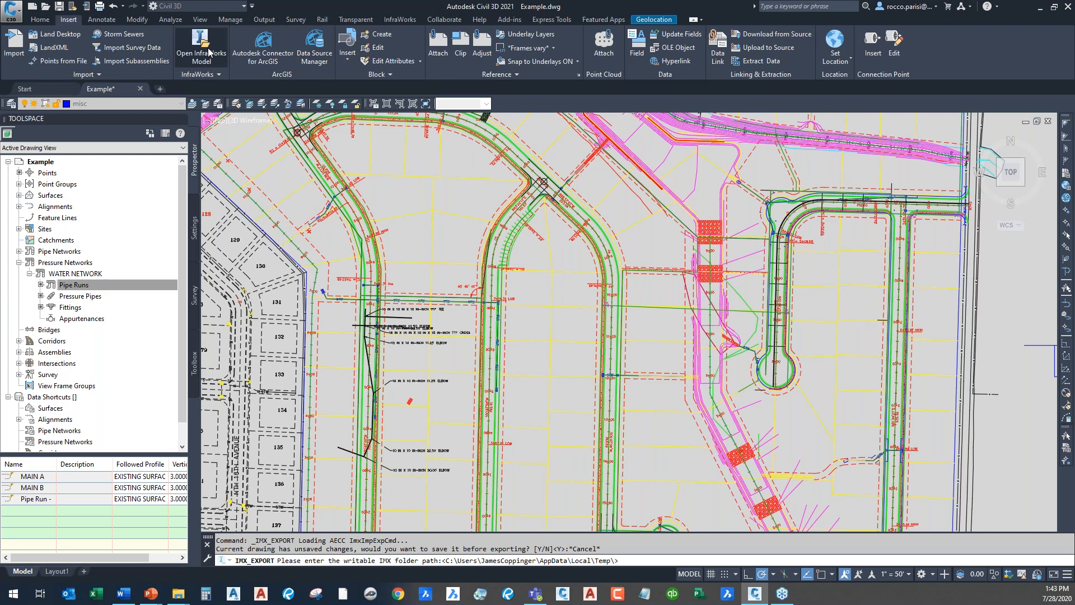
click(209, 52)
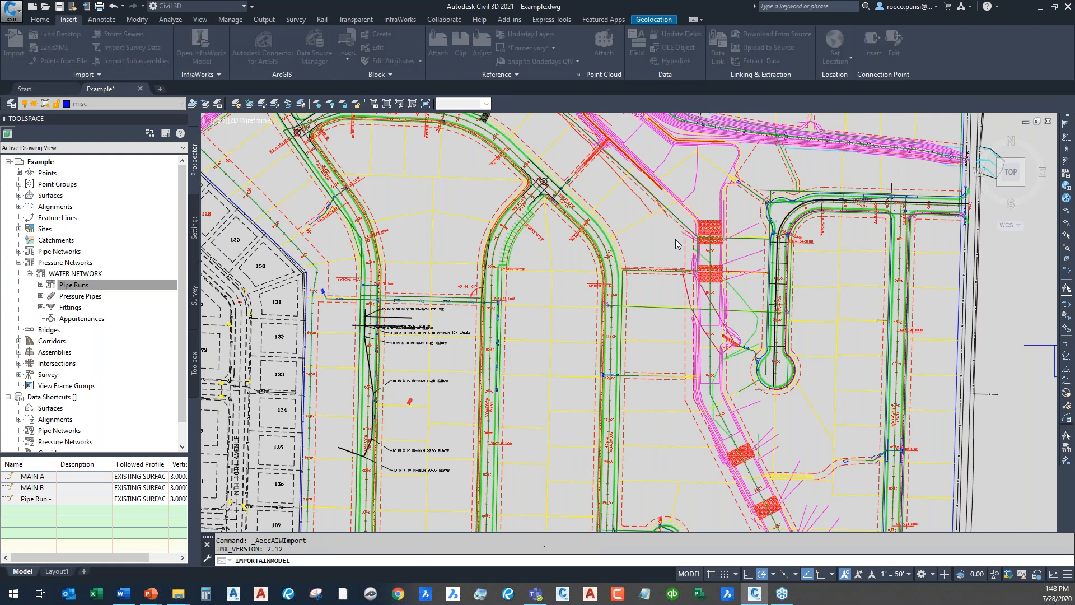
click(632, 134)
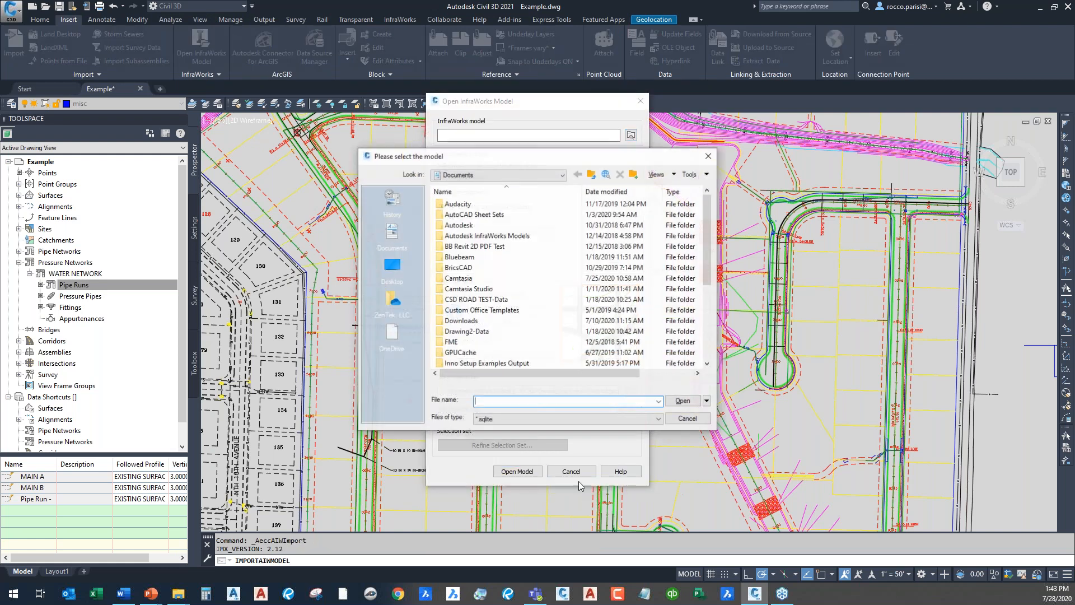
click(572, 422)
click(550, 436)
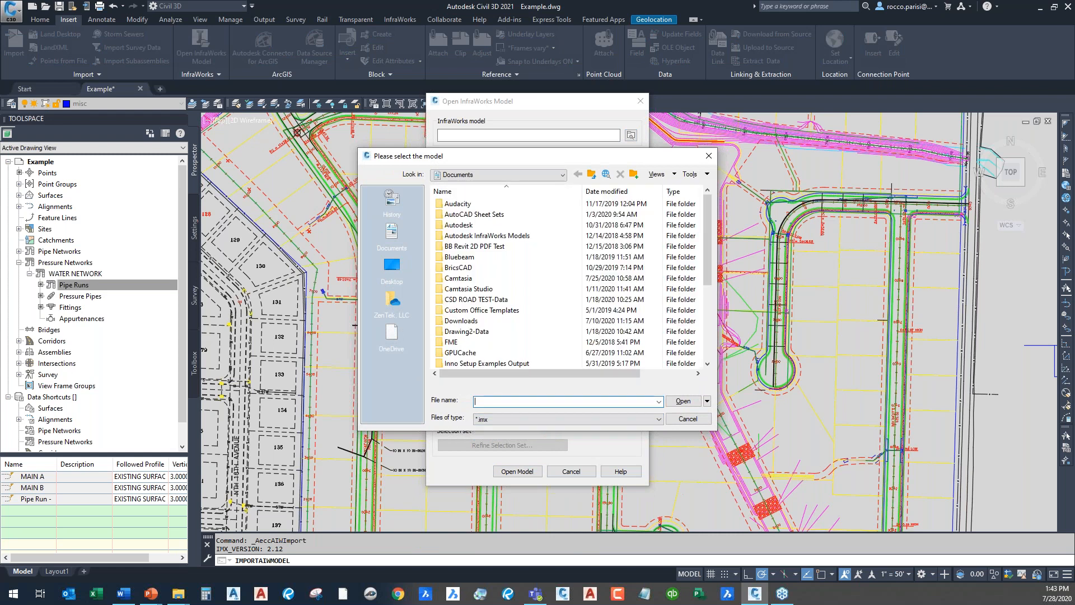
click(698, 420)
click(571, 471)
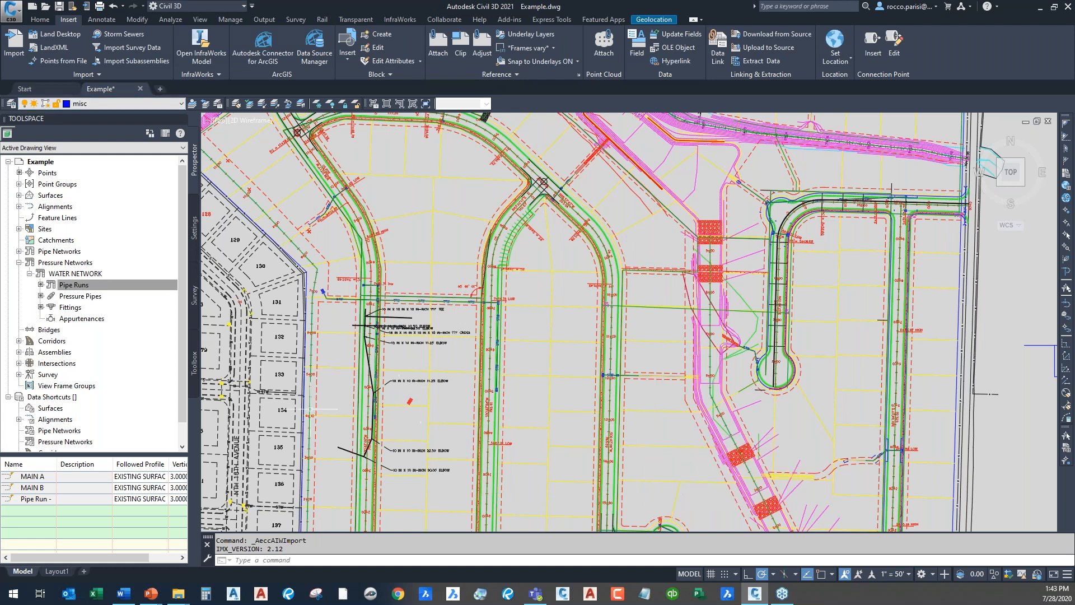
key(alt+Tab)
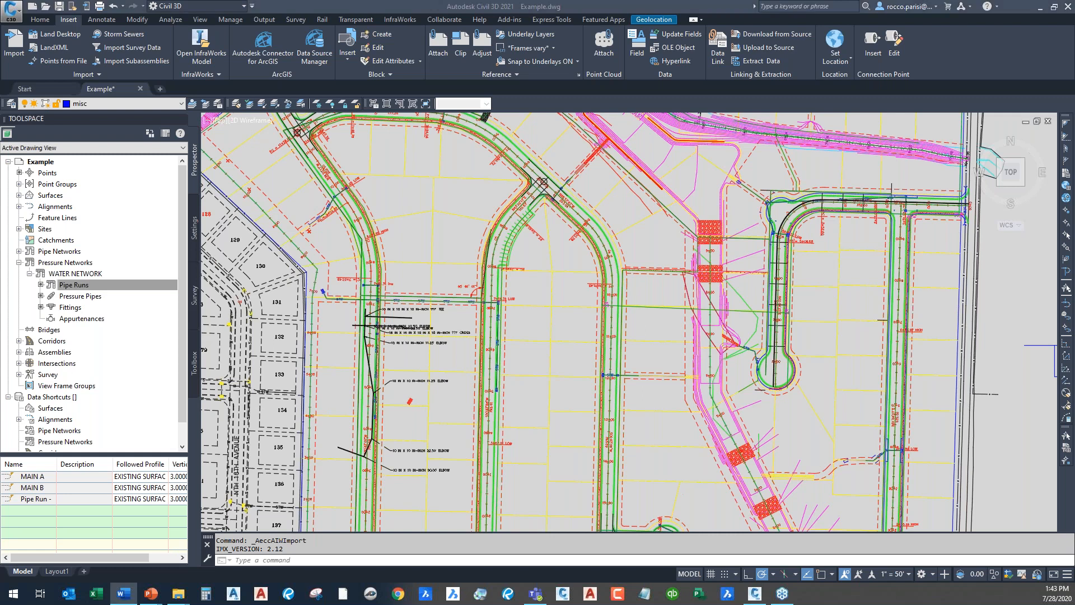
Step: Open the AutoCAD_AddPropertySetByDefinition sample graph in Dynamo and examine its node groups
click(520, 399)
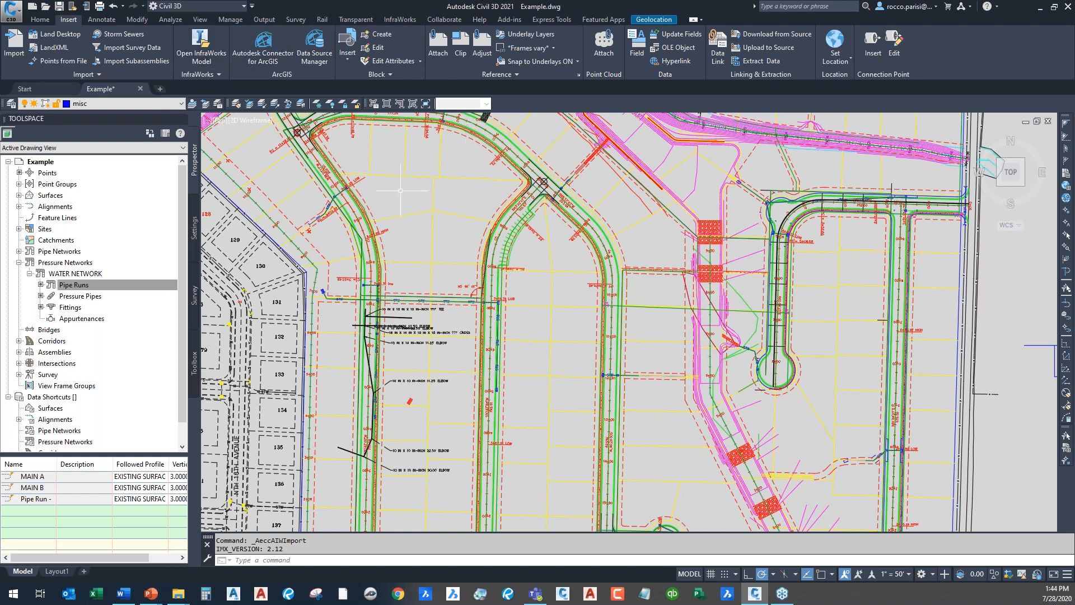
mouse_move(395, 197)
click(230, 20)
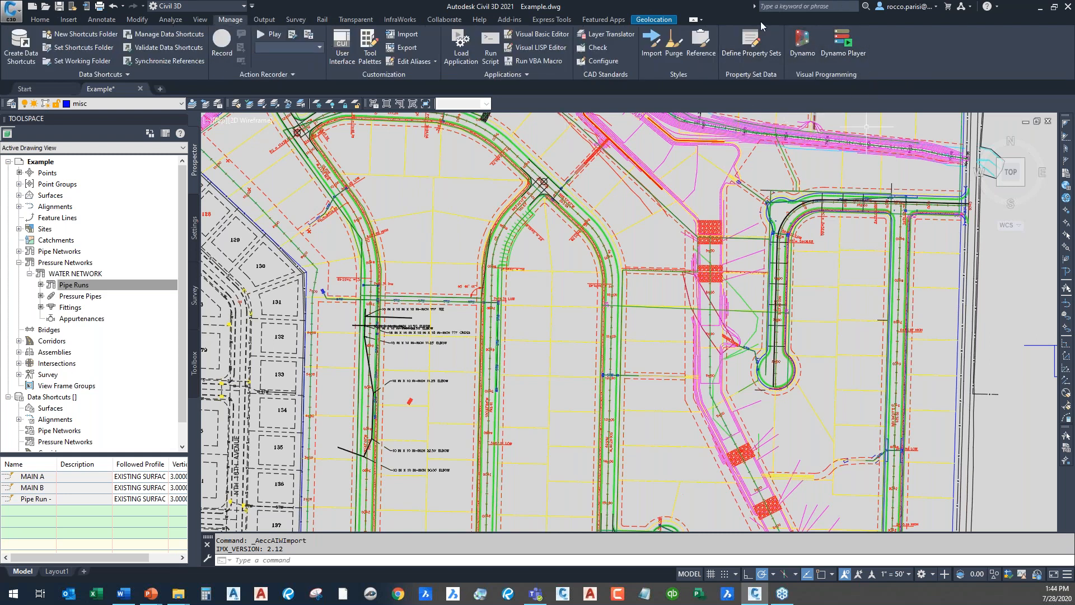
mouse_move(739, 326)
click(802, 45)
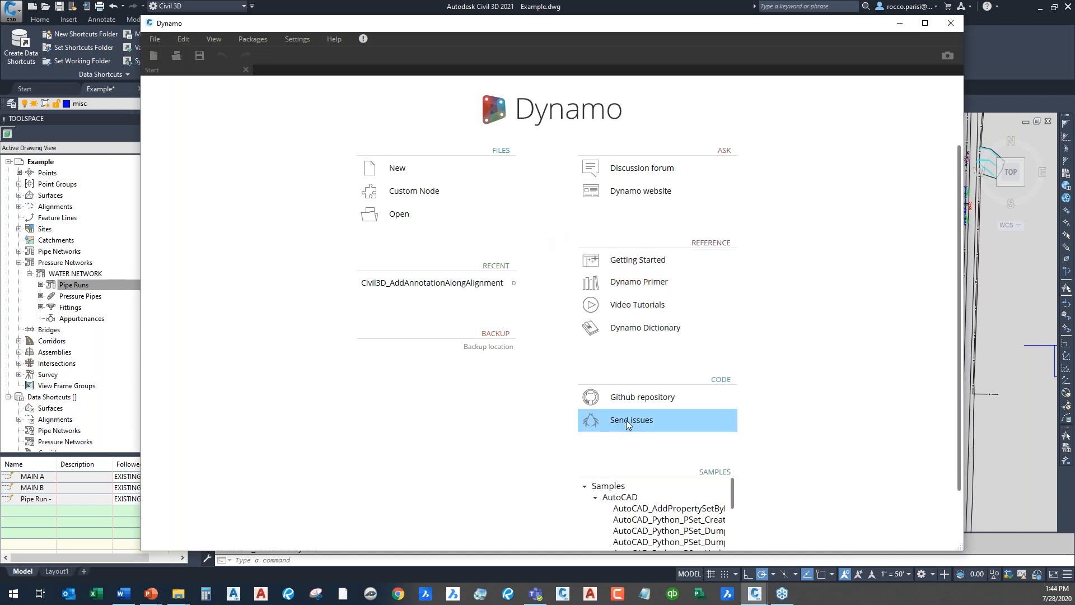
click(641, 509)
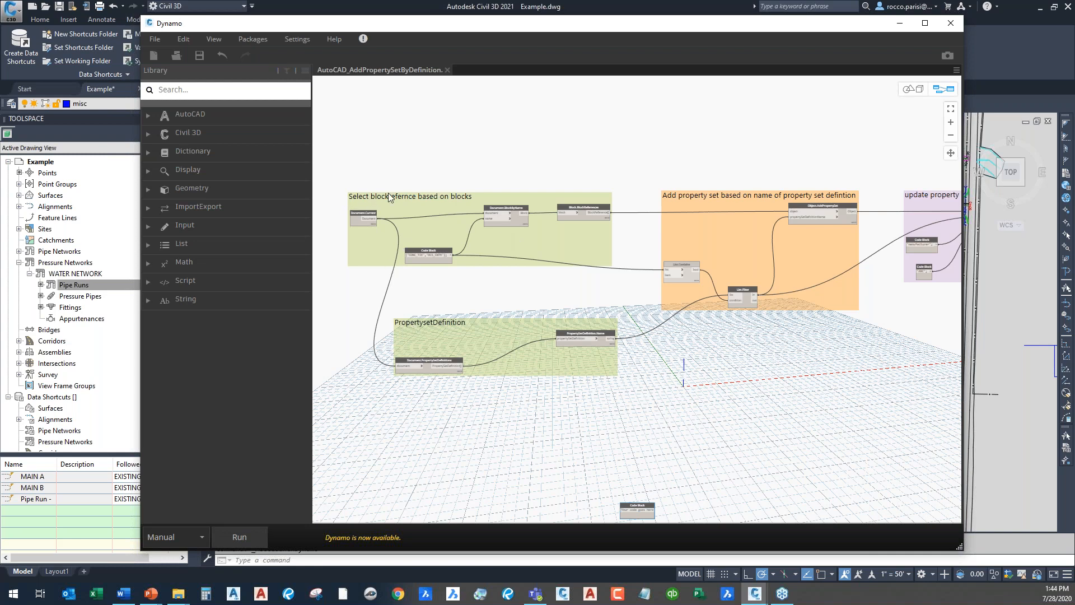
scroll(408, 226, up, 5)
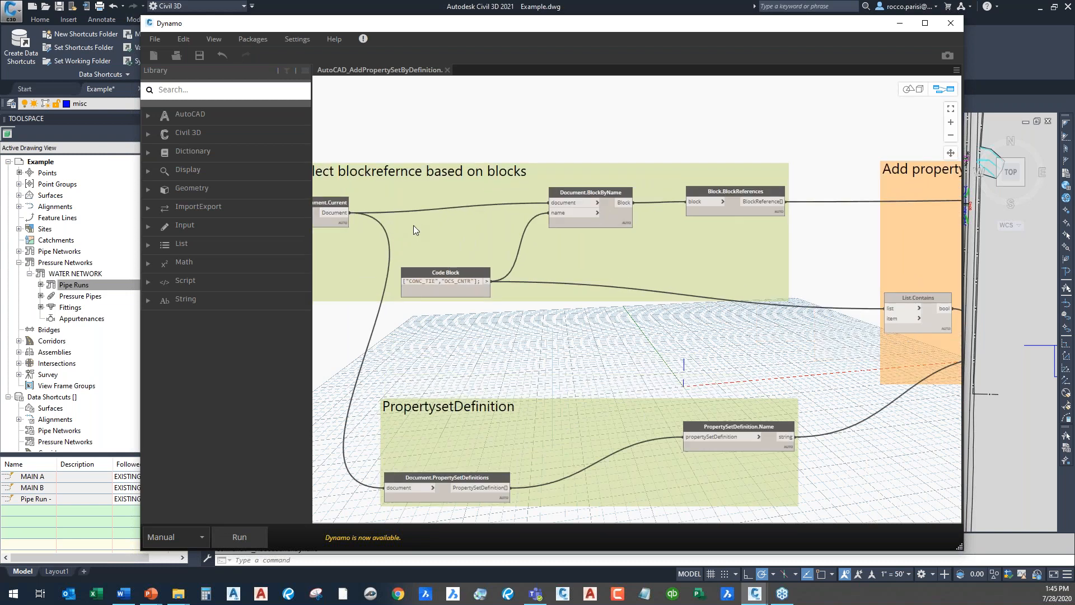
scroll(611, 314, down, 4)
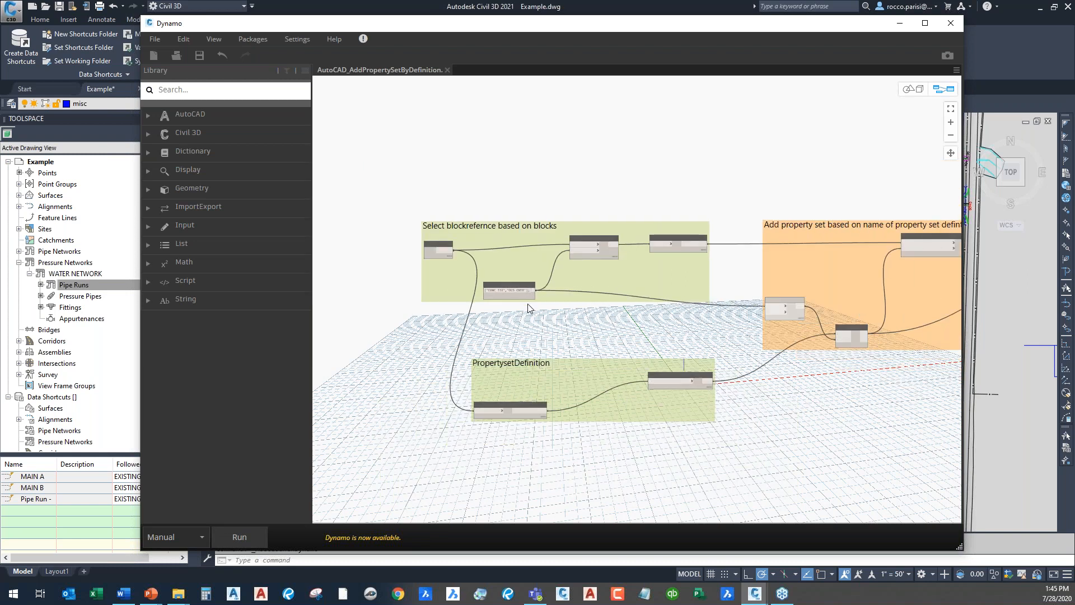
Step: Examine the Civil 3D Selection nodes in Dynamo's library alongside the whole sample graph, and close Dynamo
click(176, 135)
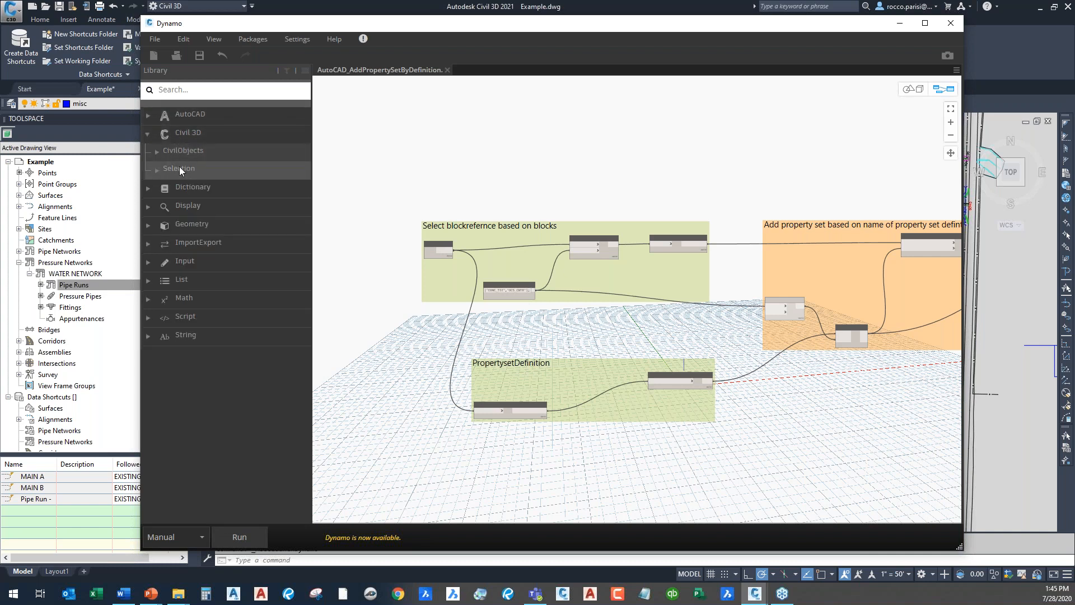
click(180, 168)
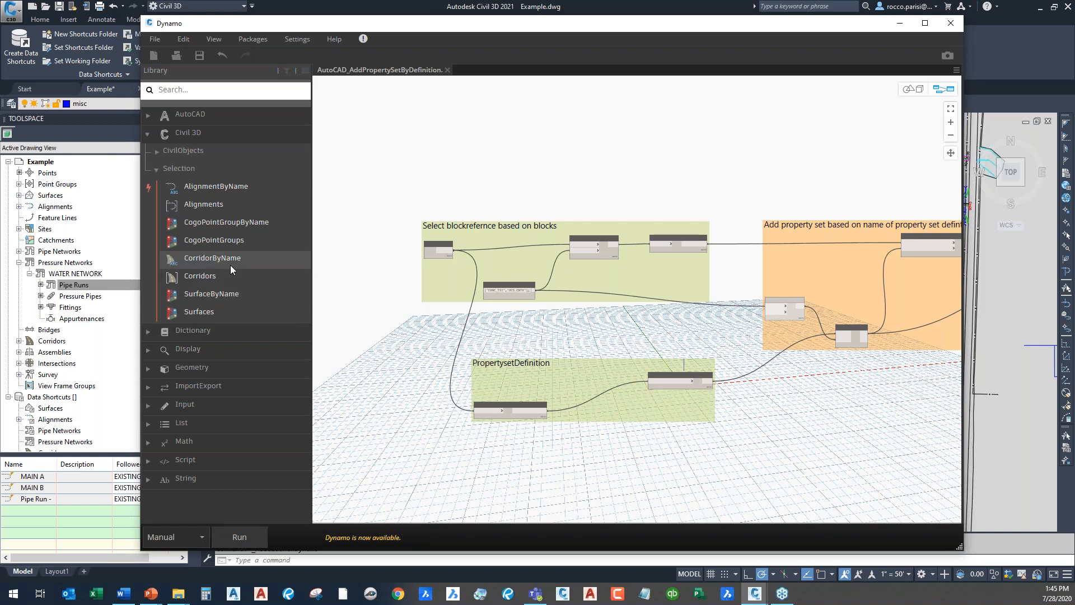
mouse_move(230, 264)
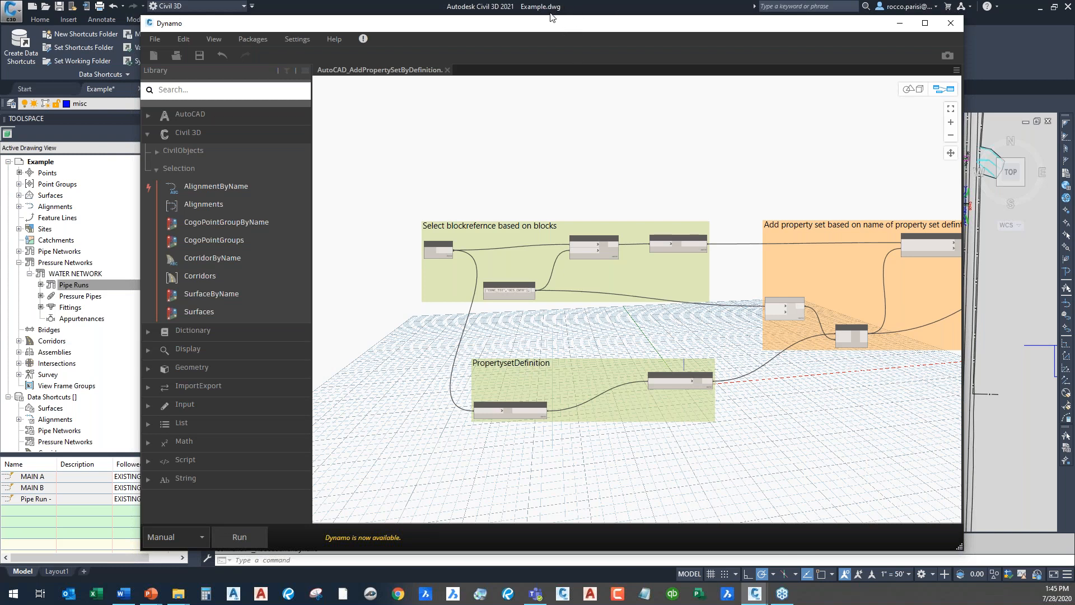
drag(552, 24, 501, 30)
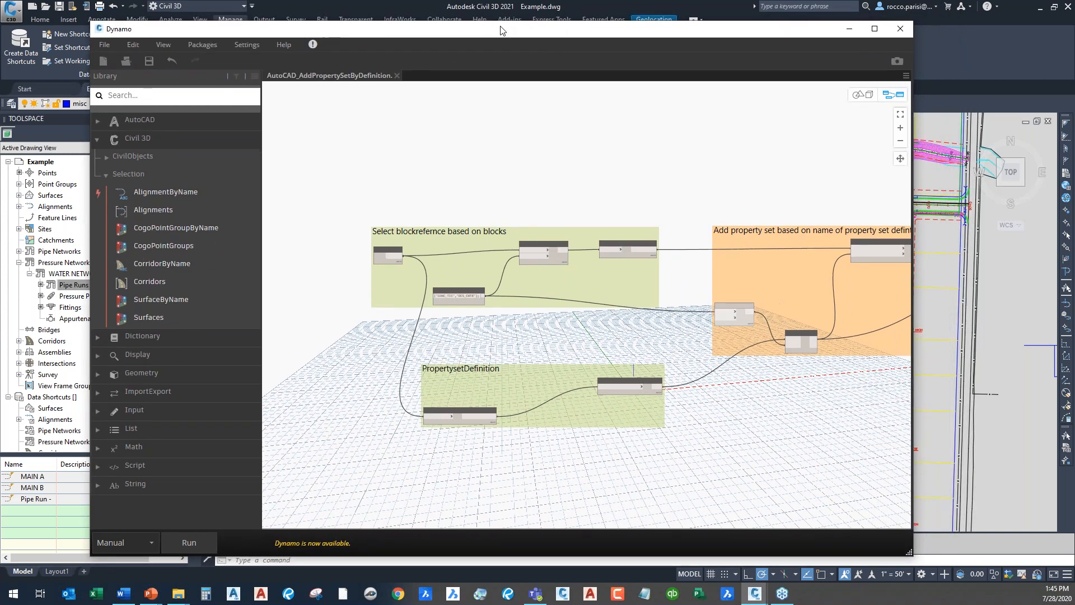
scroll(539, 219, down, 5)
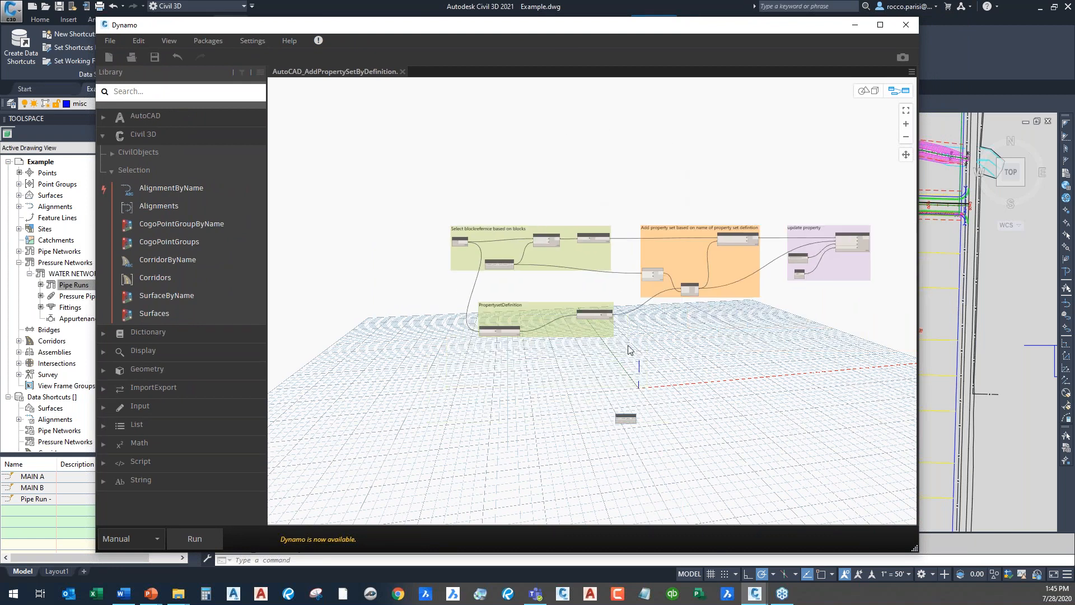
click(909, 26)
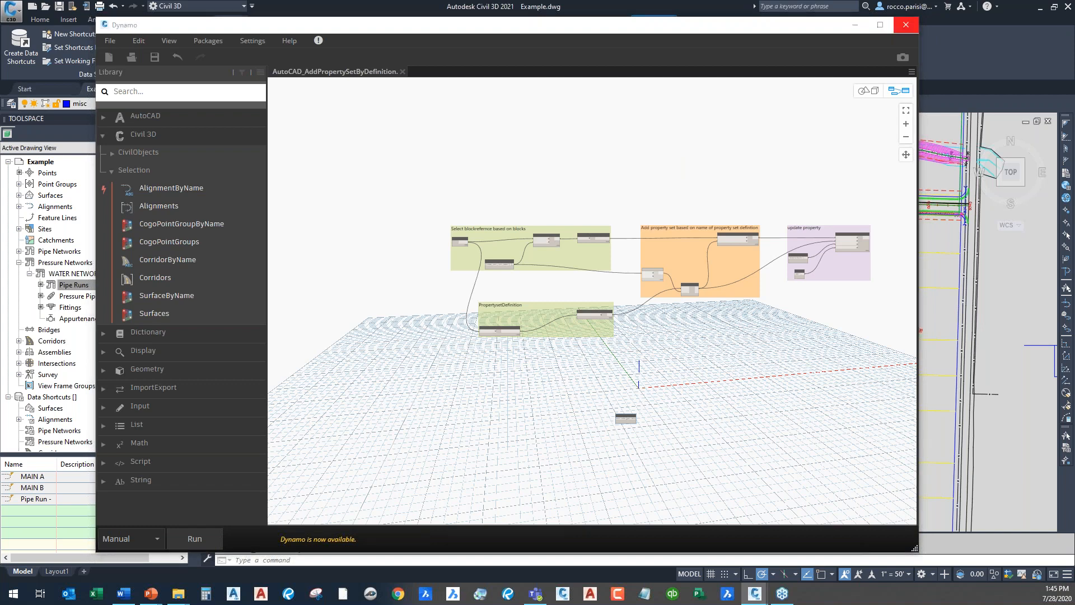
click(521, 321)
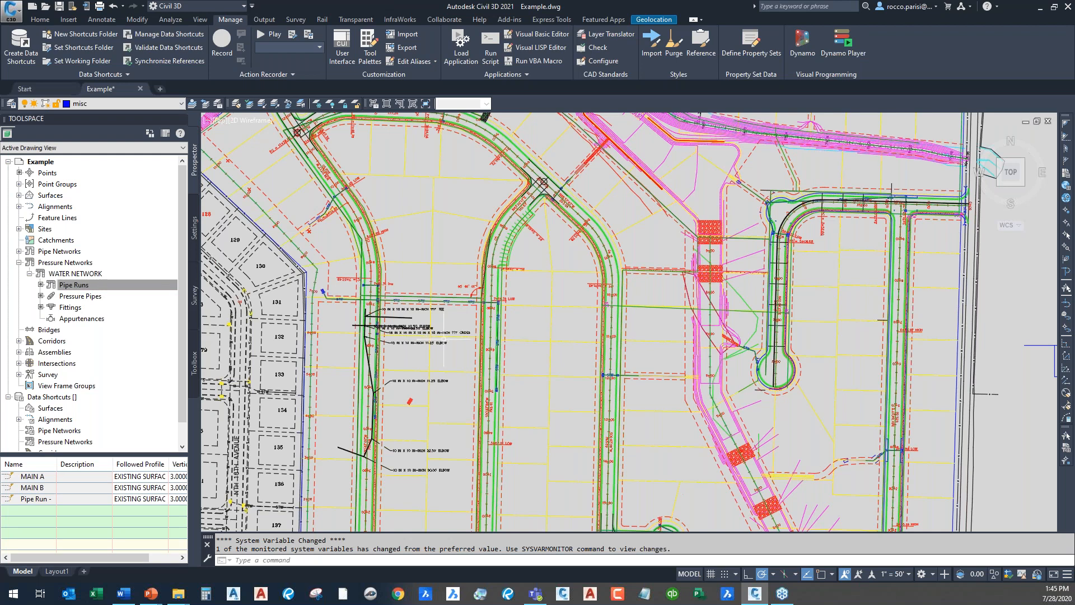
Step: Open Dynamo Player to view the Civil 3D sample scripts, and check the script folder selection without choosing a folder
click(843, 45)
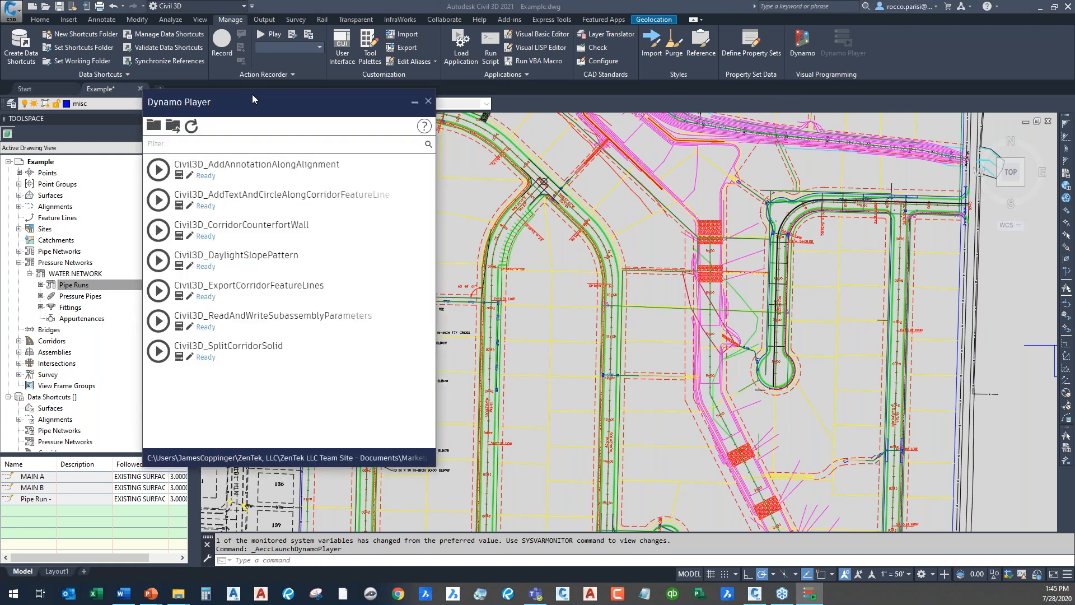
drag(252, 97, 241, 65)
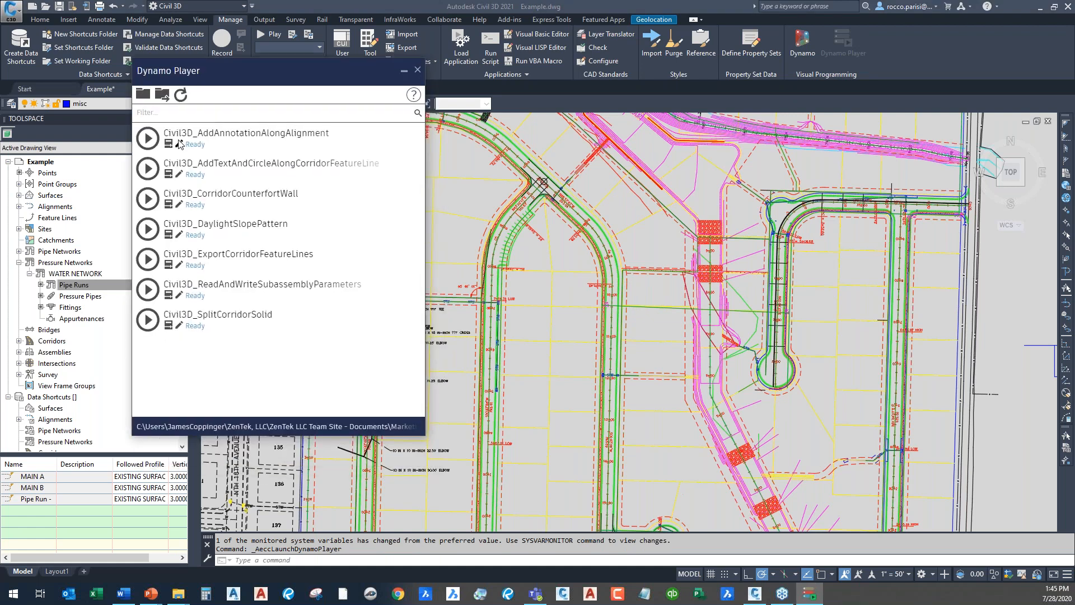
click(143, 93)
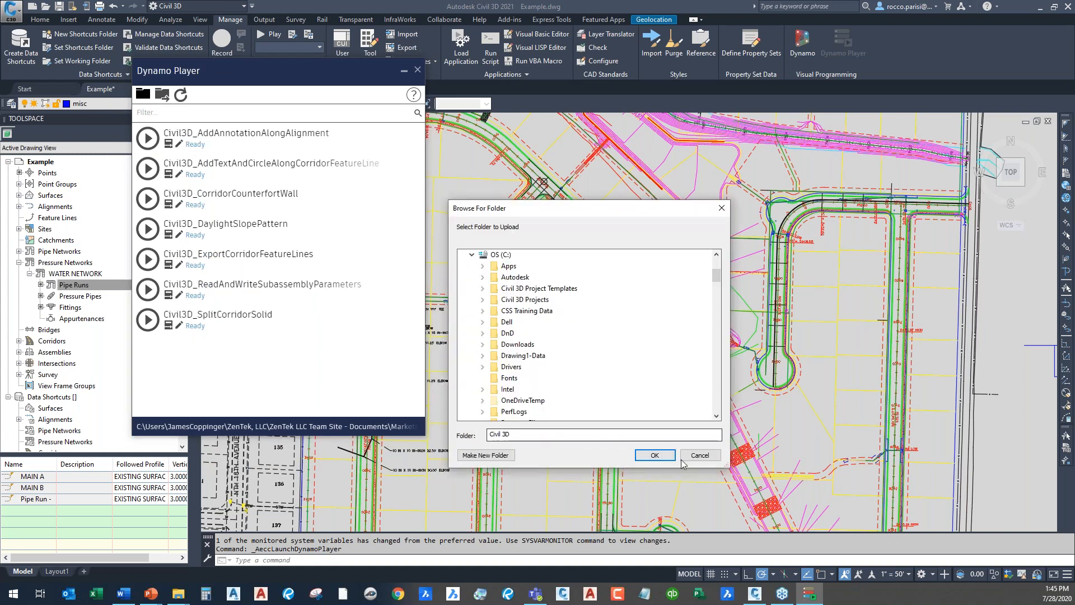
click(700, 454)
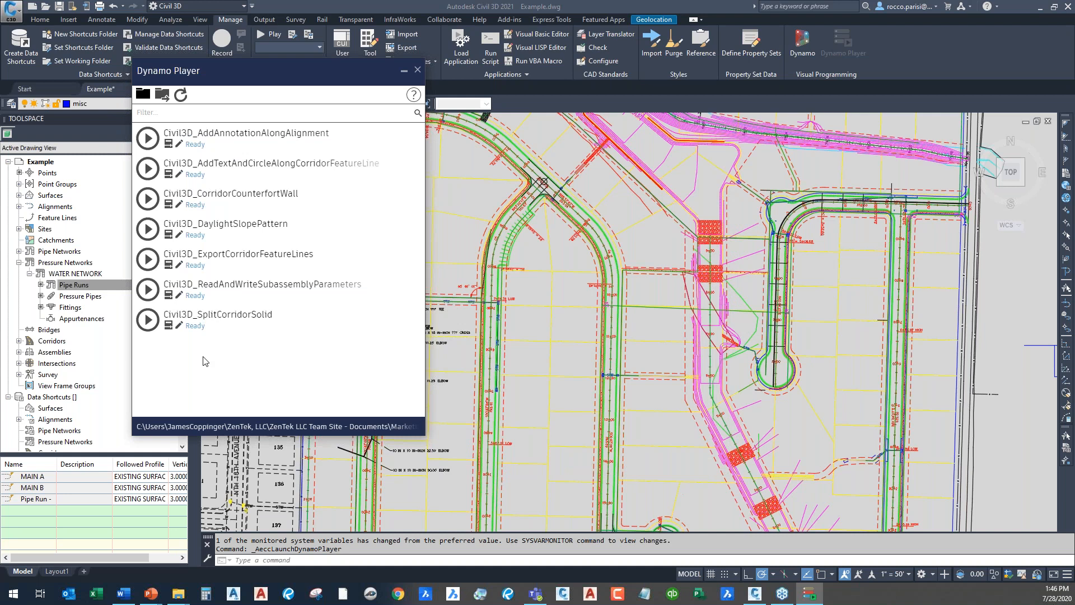
Step: Run the Civil3D_AddTextAndCircleAlongCorridorFeatureLine script in Dynamo Player and clear the player window out of the way
click(149, 169)
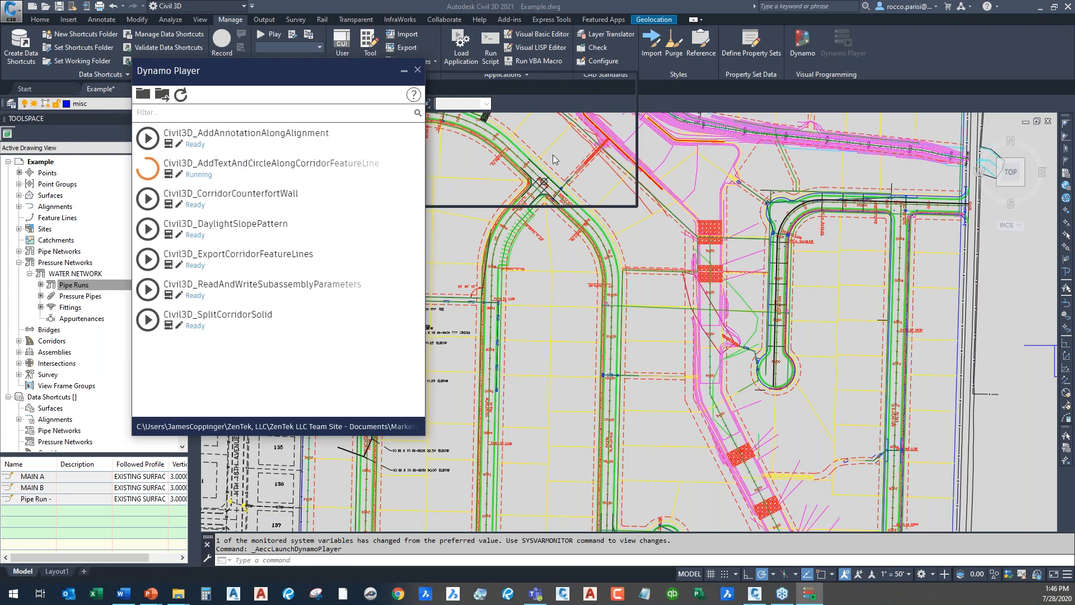
drag(353, 73, 358, 173)
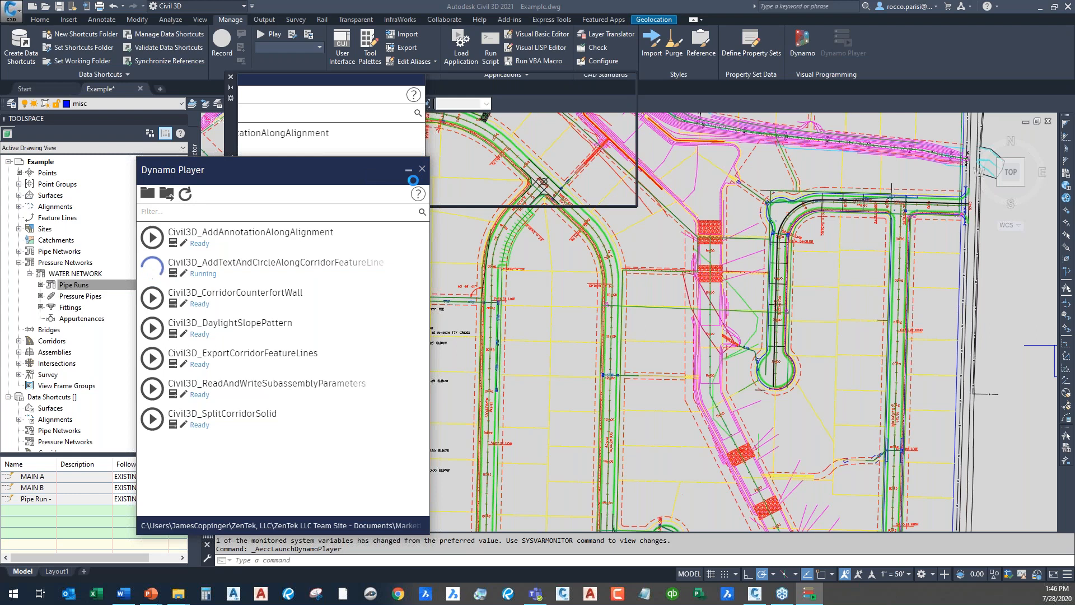
drag(324, 167, 240, 177)
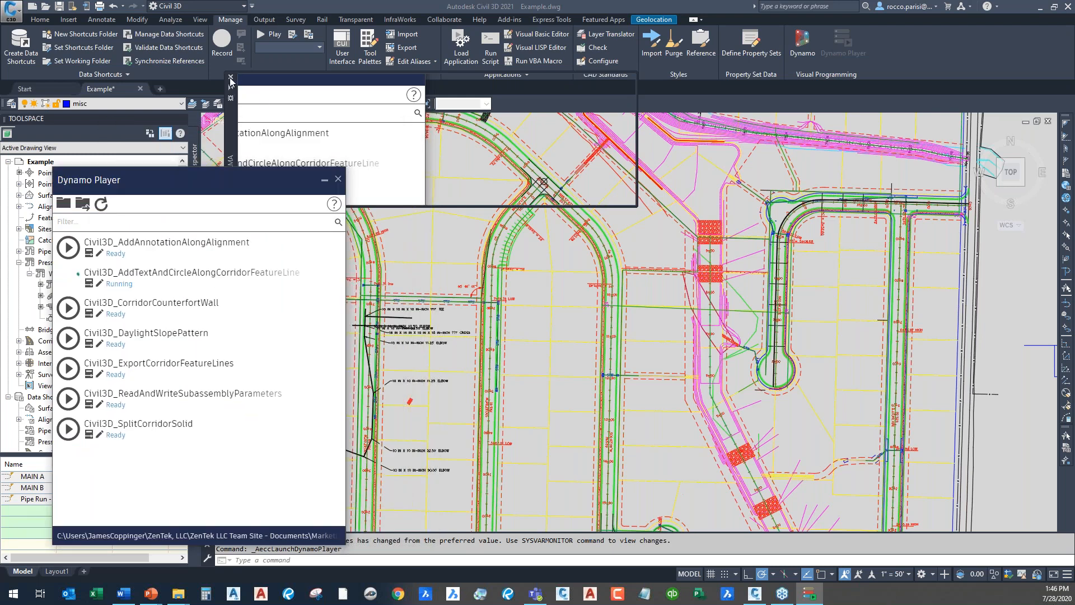
drag(270, 178, 329, 171)
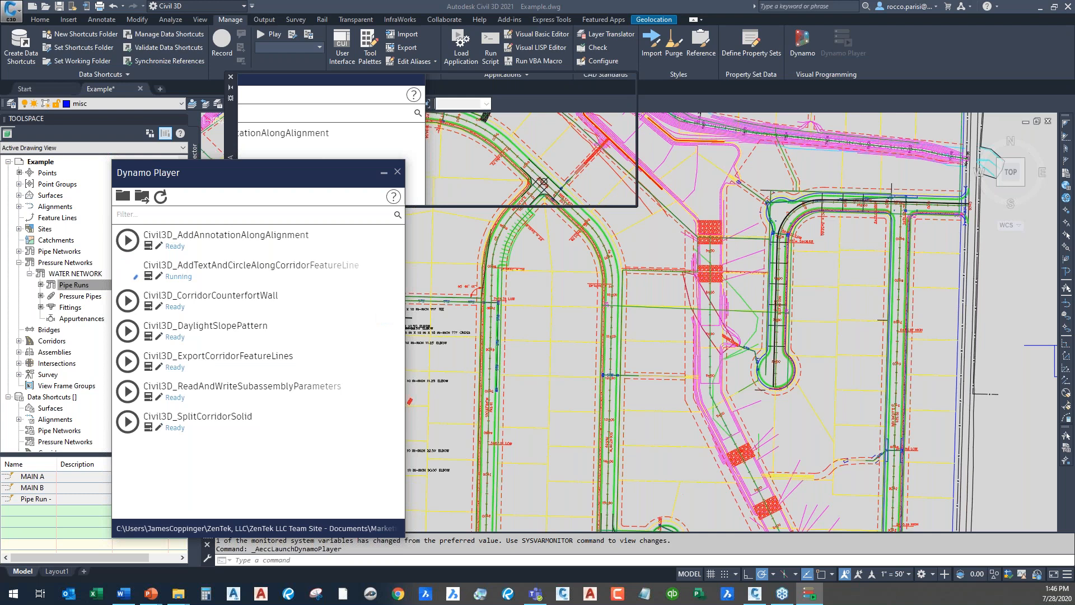
click(809, 596)
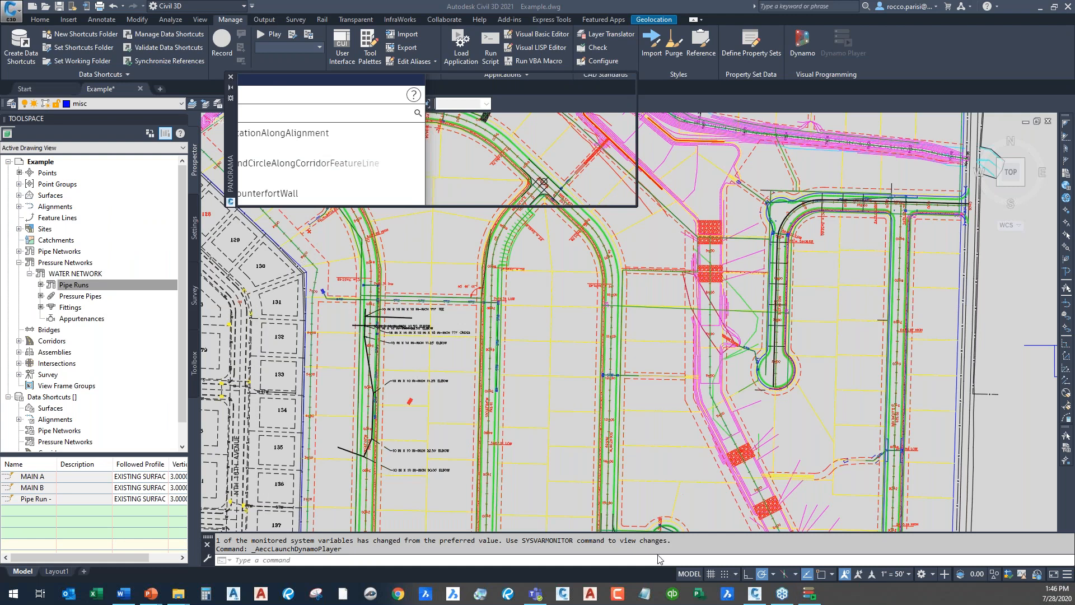
right_click(760, 601)
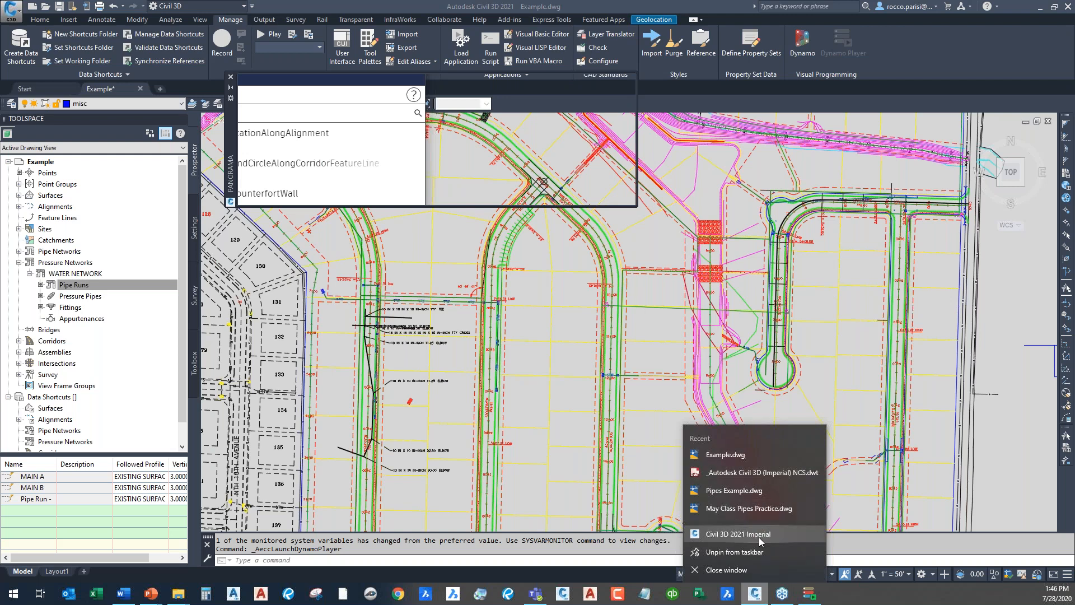
click(750, 571)
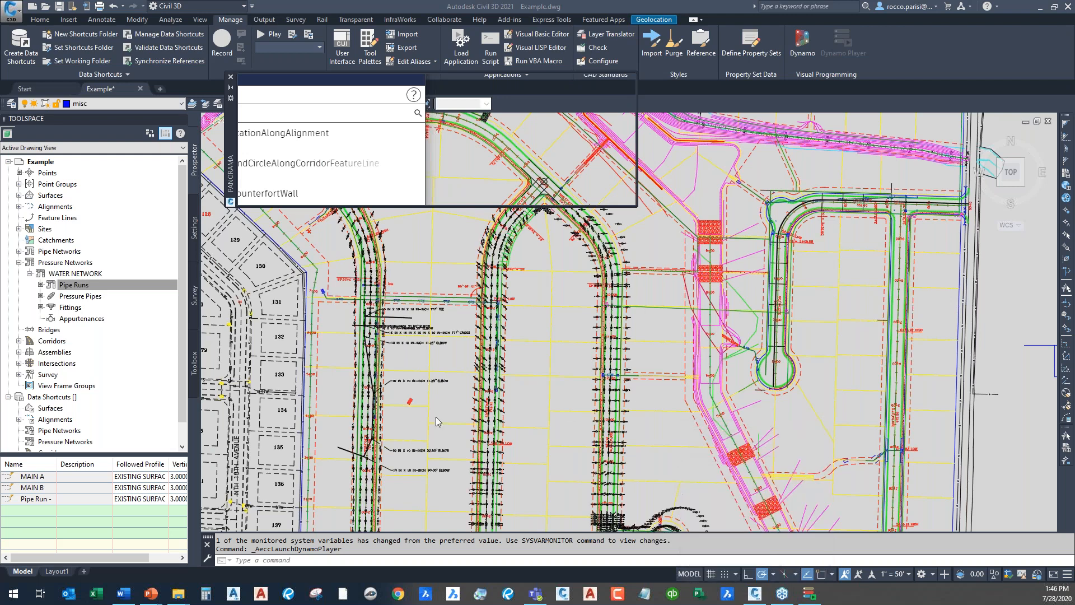
click(616, 326)
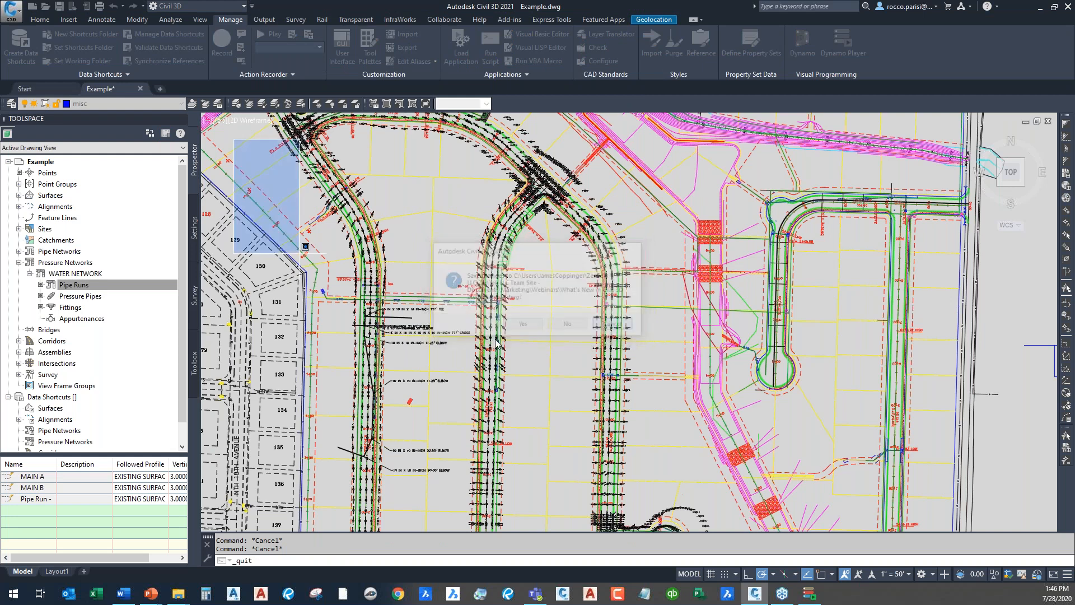
Step: Close Dynamo Player and examine the circles and elevation texts placed along the corridor feature lines
click(821, 599)
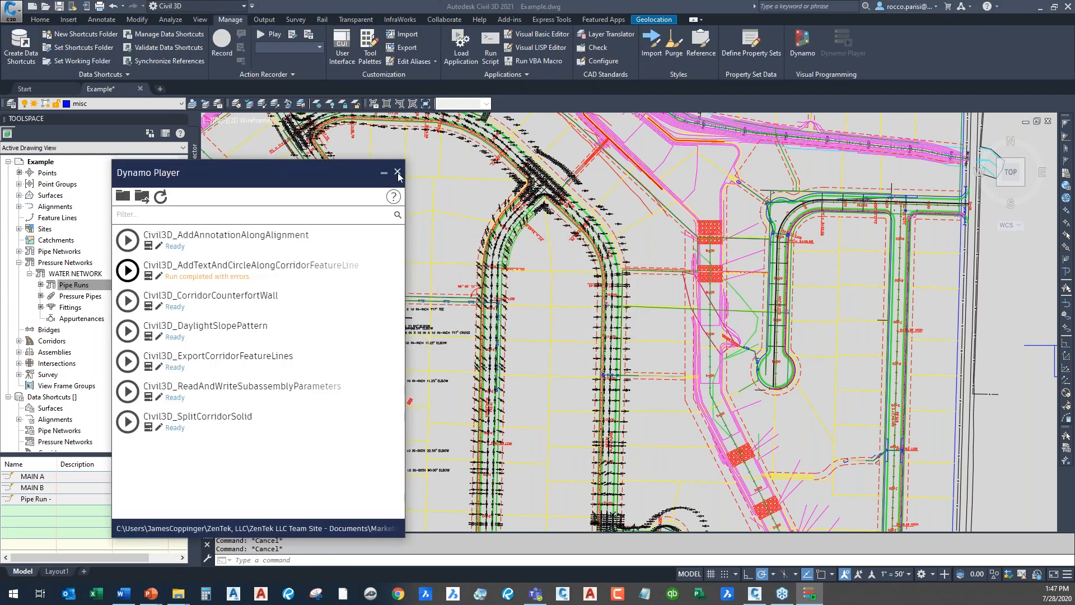
click(398, 173)
scroll(485, 392, up, 10)
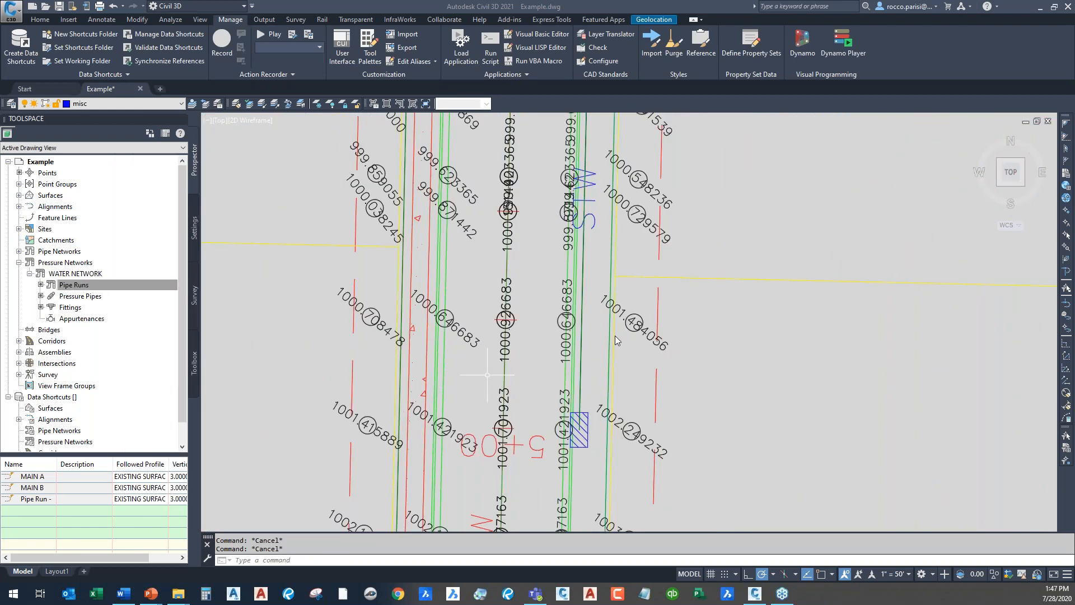
scroll(593, 375, down, 10)
scroll(587, 372, up, 5)
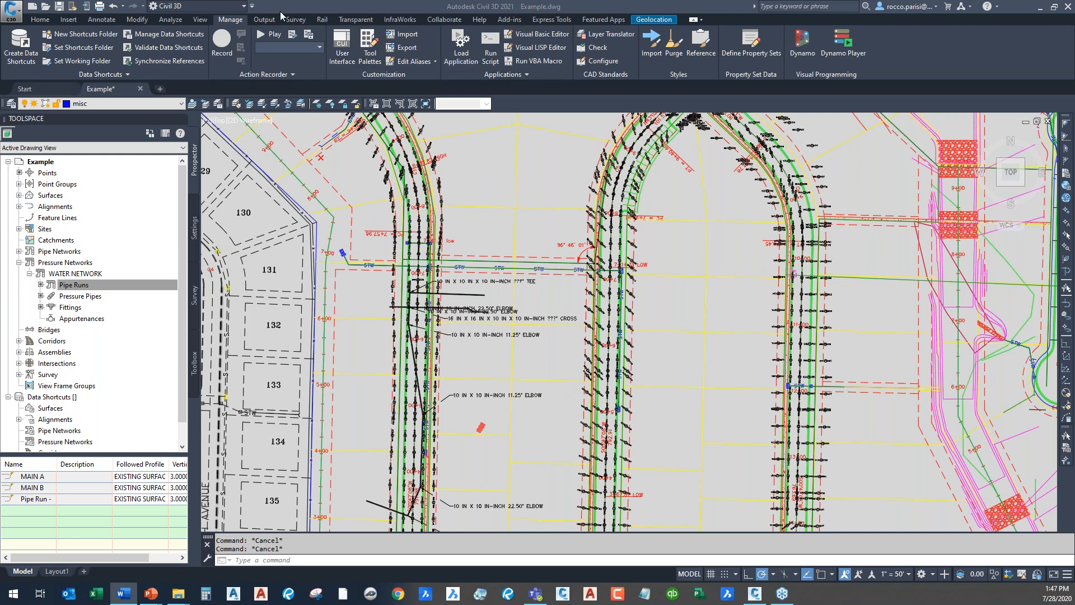
Step: Show the Example drawing's settings tree in Toolspace
click(237, 21)
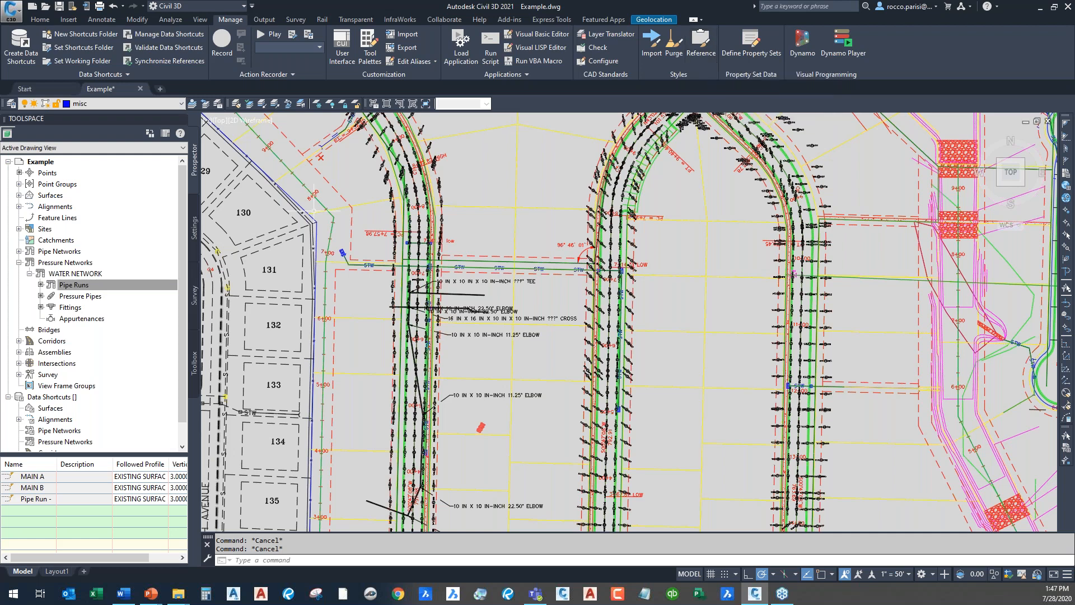
click(195, 227)
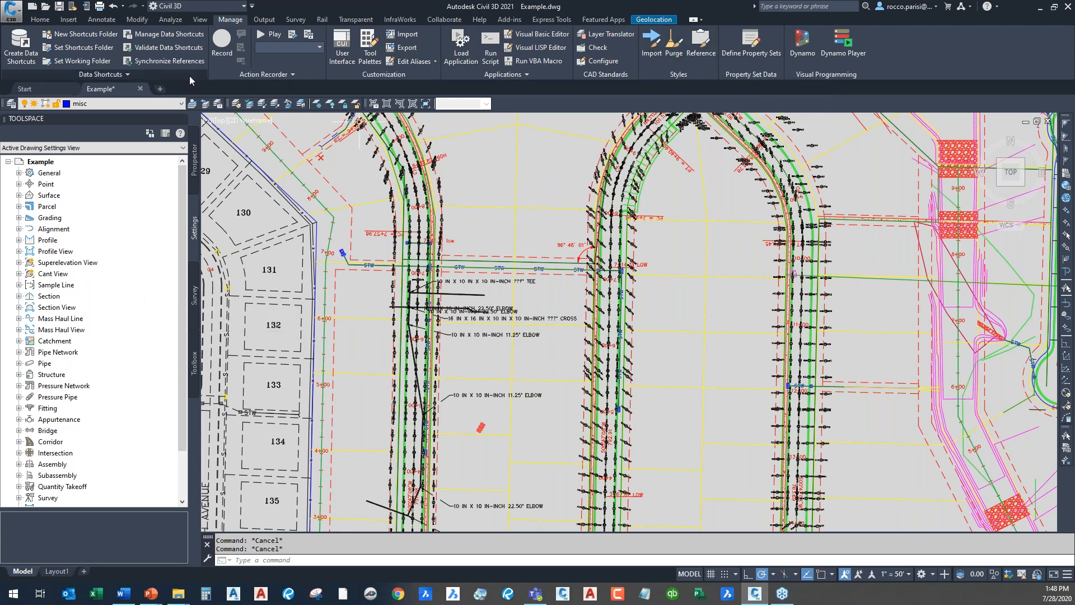
Step: Try out a new drawing from the _Autodesk Civil 3D (Imperial) NCS.dwt template, close it and return to the start page
click(46, 89)
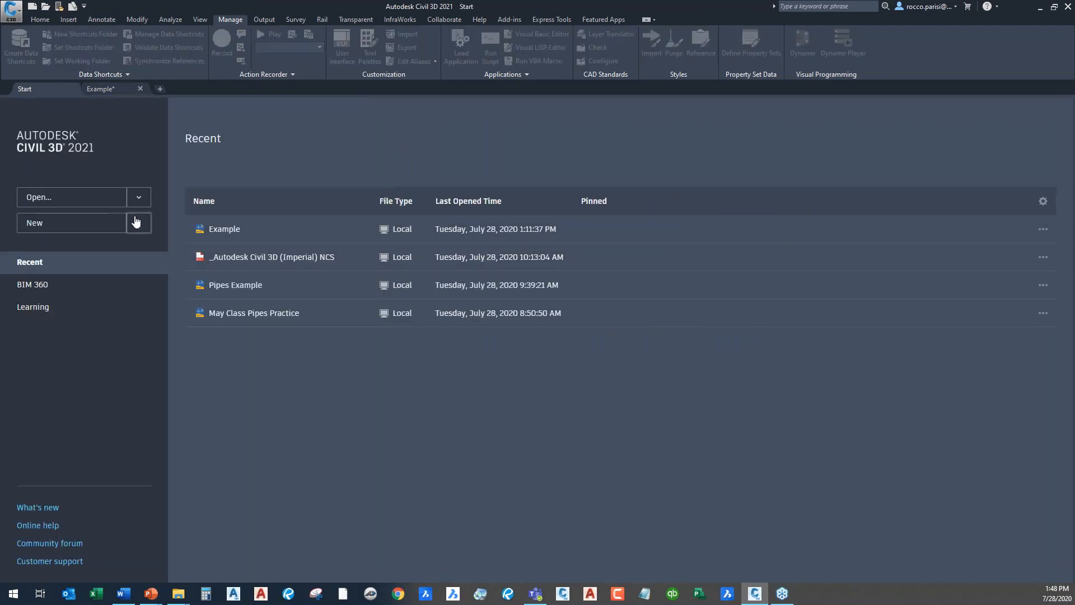
click(137, 224)
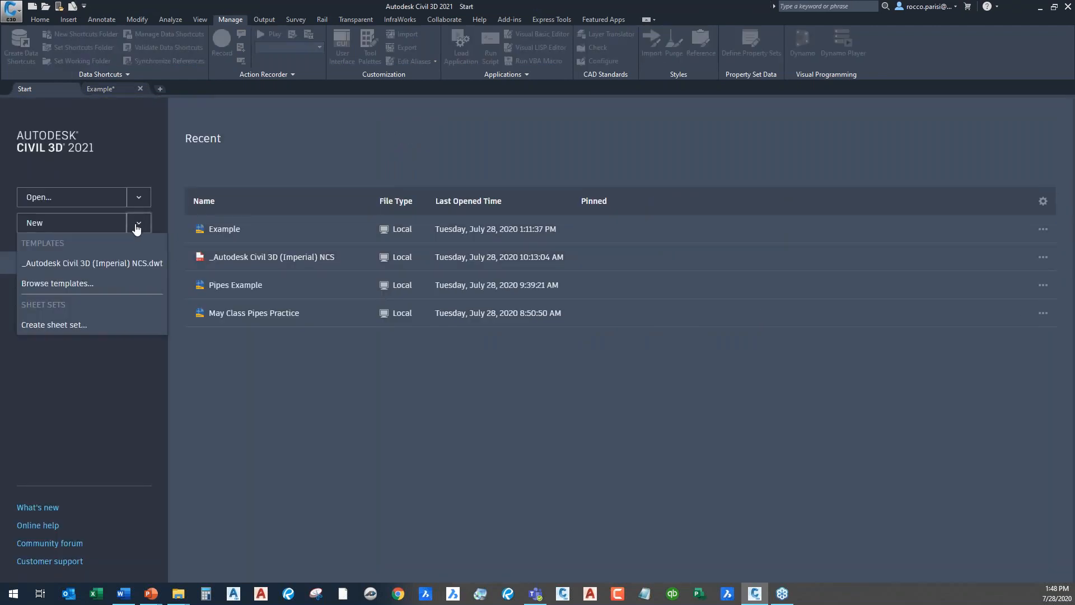
click(100, 268)
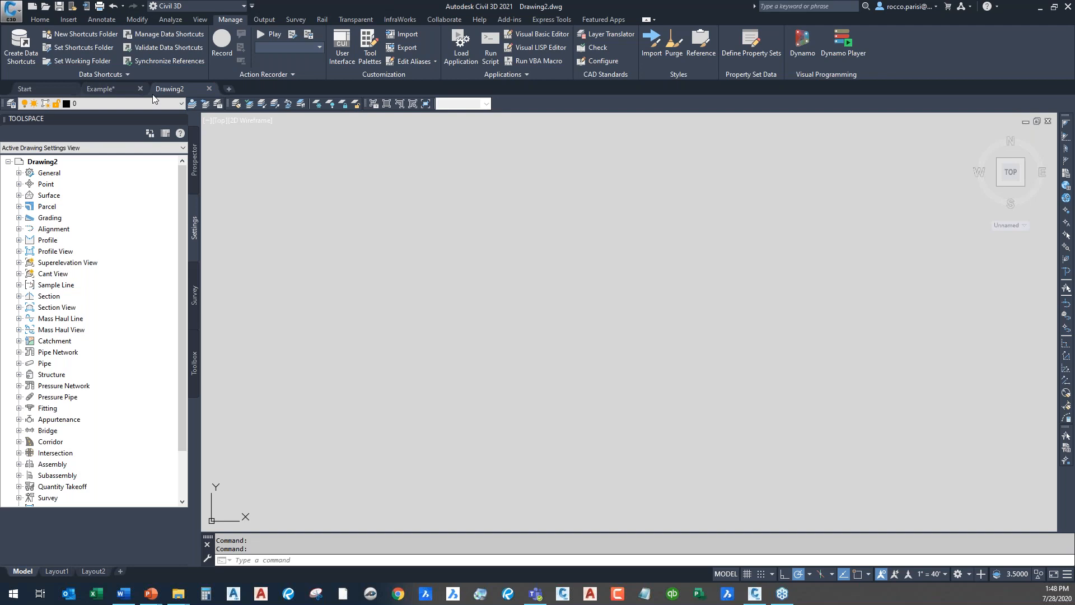
click(123, 92)
click(209, 89)
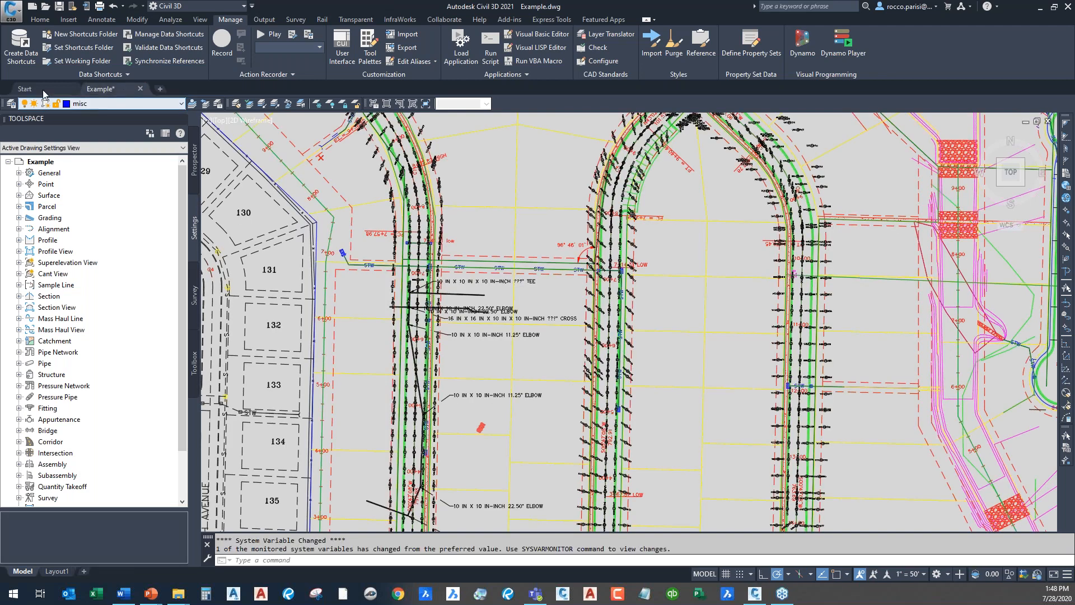
click(42, 90)
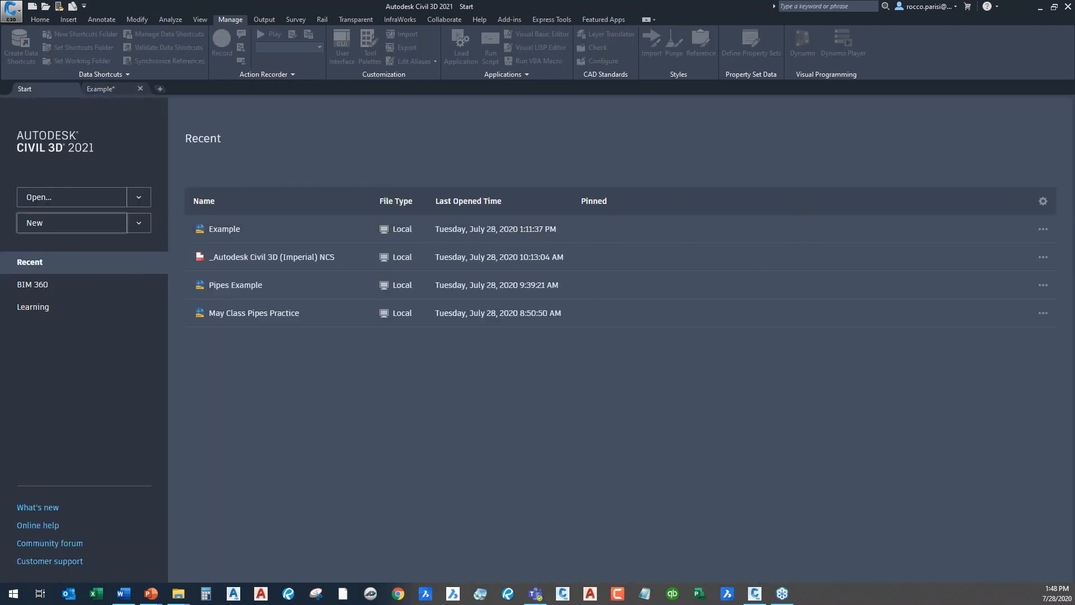
Step: Open the _Autodesk Civil 3D (Imperial) NCS.dwt drawing template file for editing
click(78, 200)
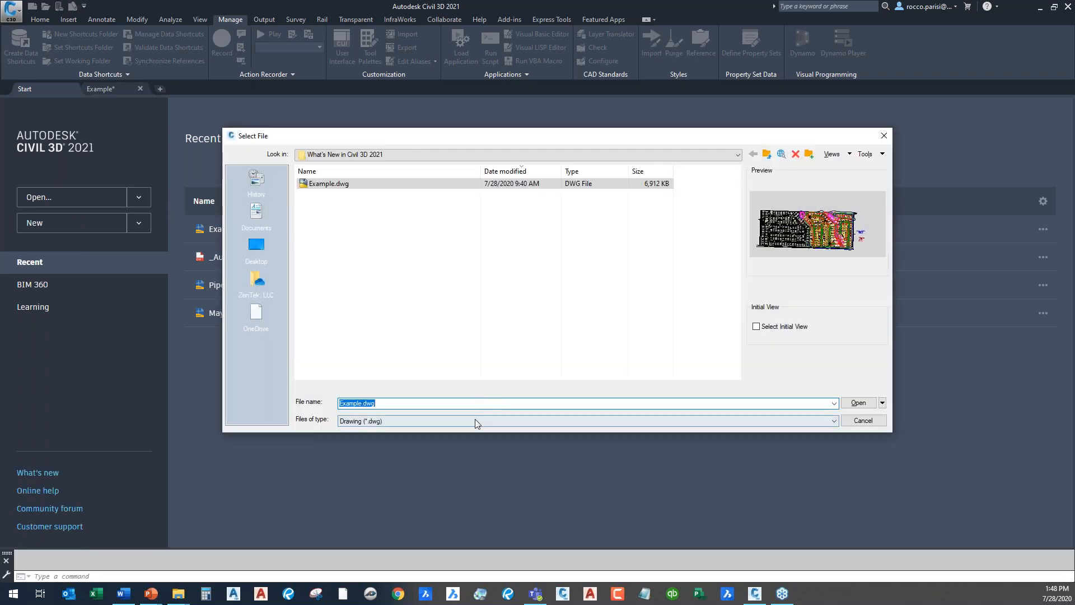
click(475, 421)
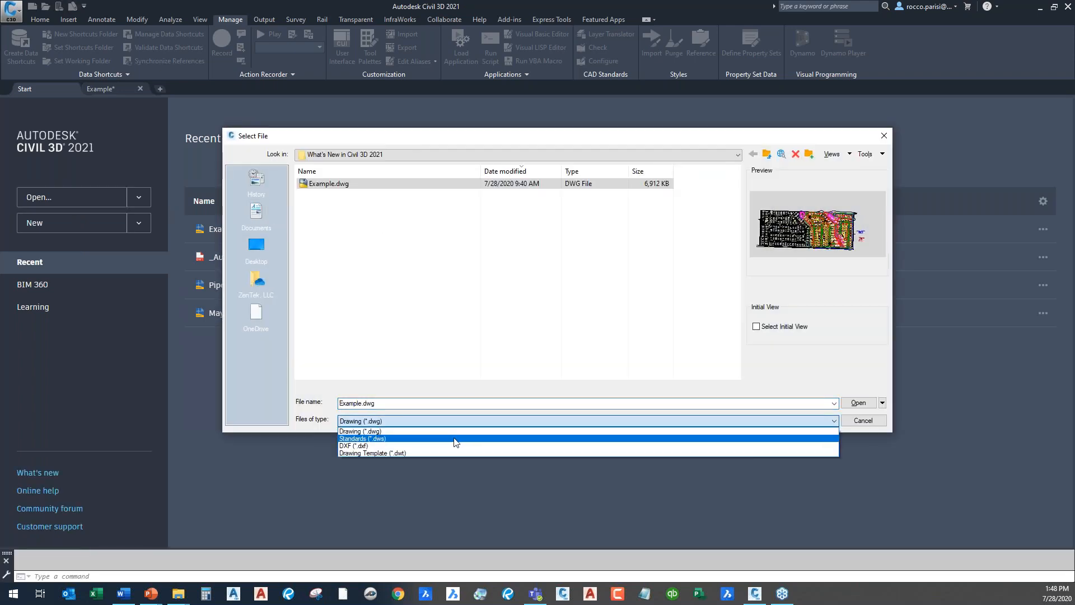
click(425, 454)
click(356, 184)
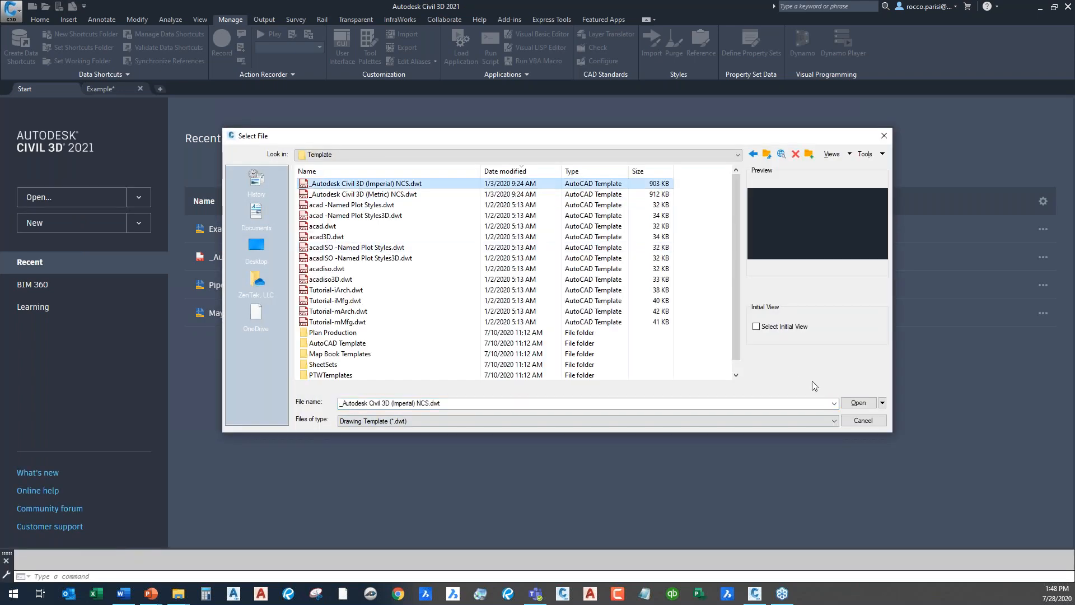
click(858, 402)
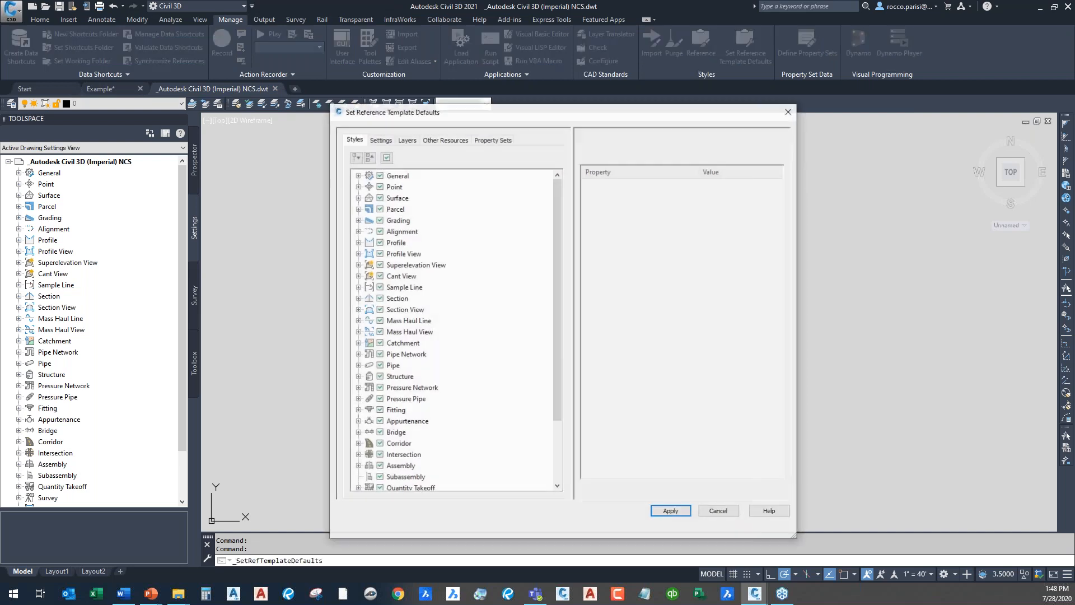
Step: Enlarge the Set Reference Template Defaults dialog and review its style categories, including General and Point
drag(472, 112, 467, 46)
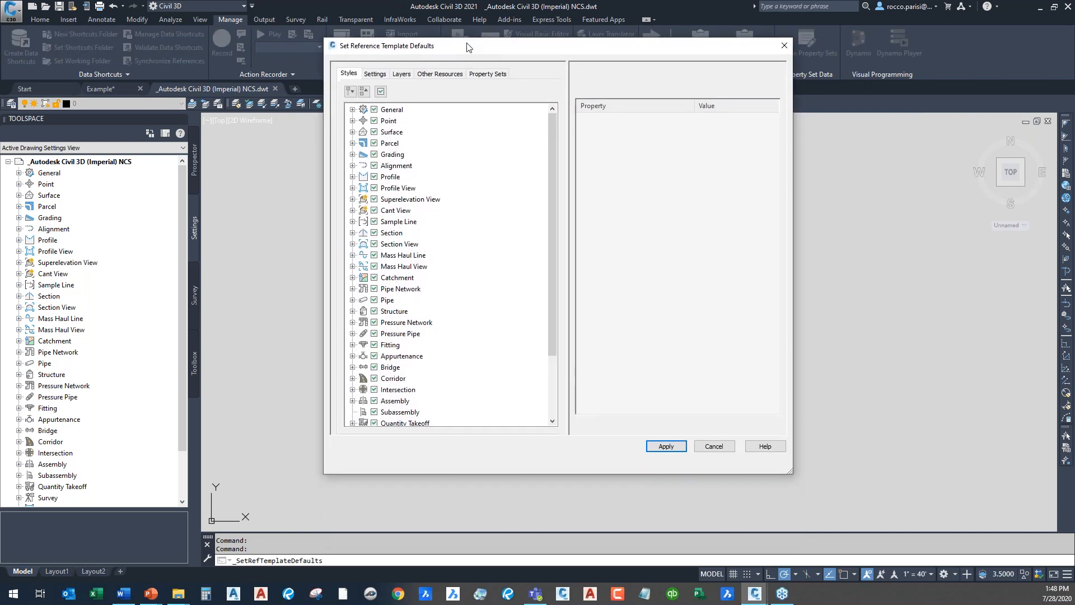
drag(799, 483, 877, 551)
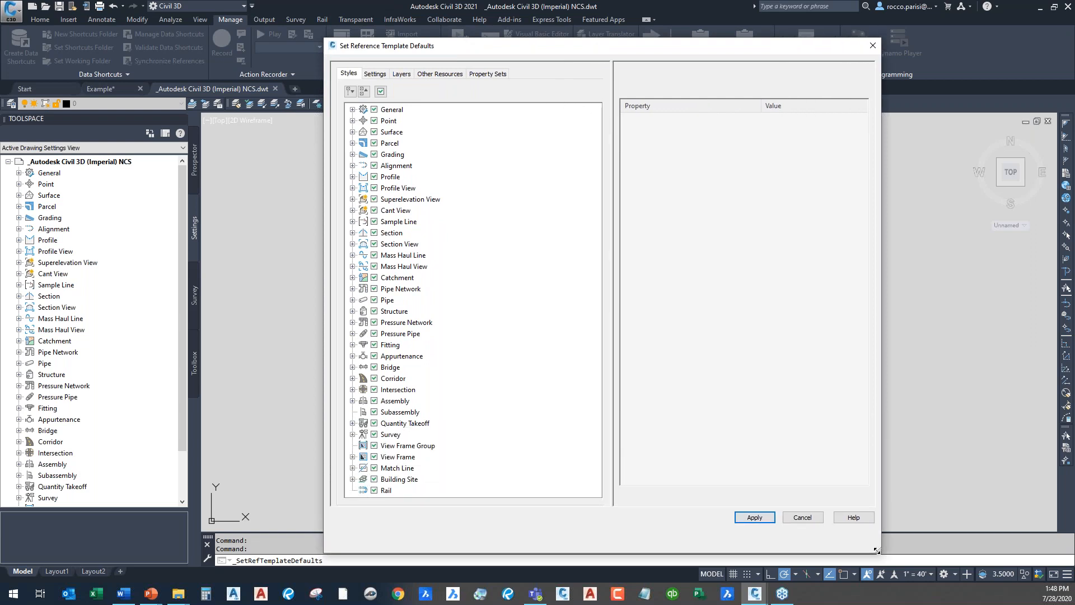
click(352, 109)
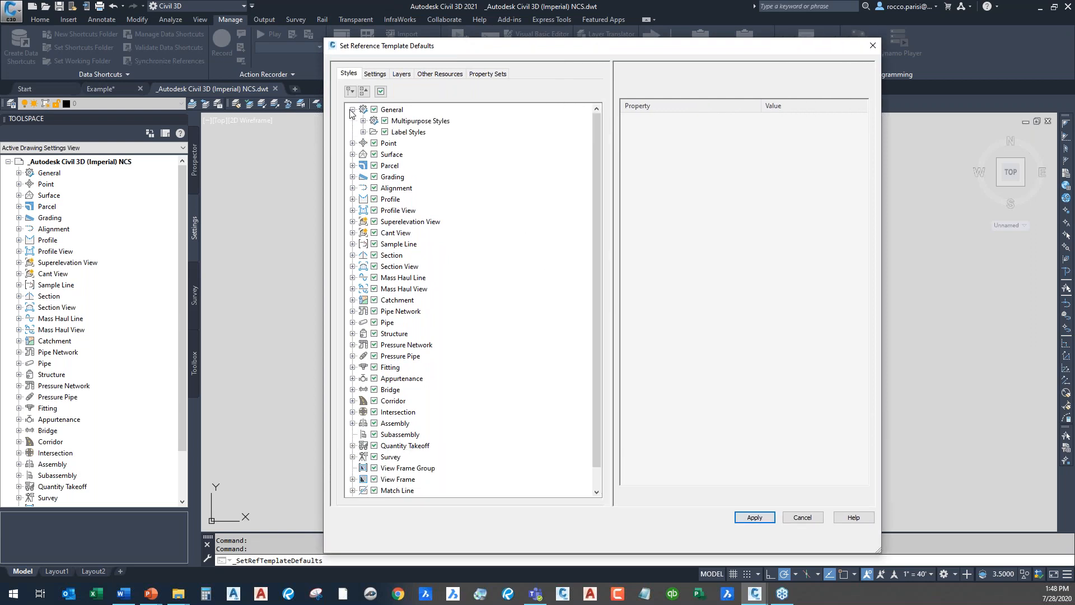
click(352, 110)
click(352, 121)
click(353, 121)
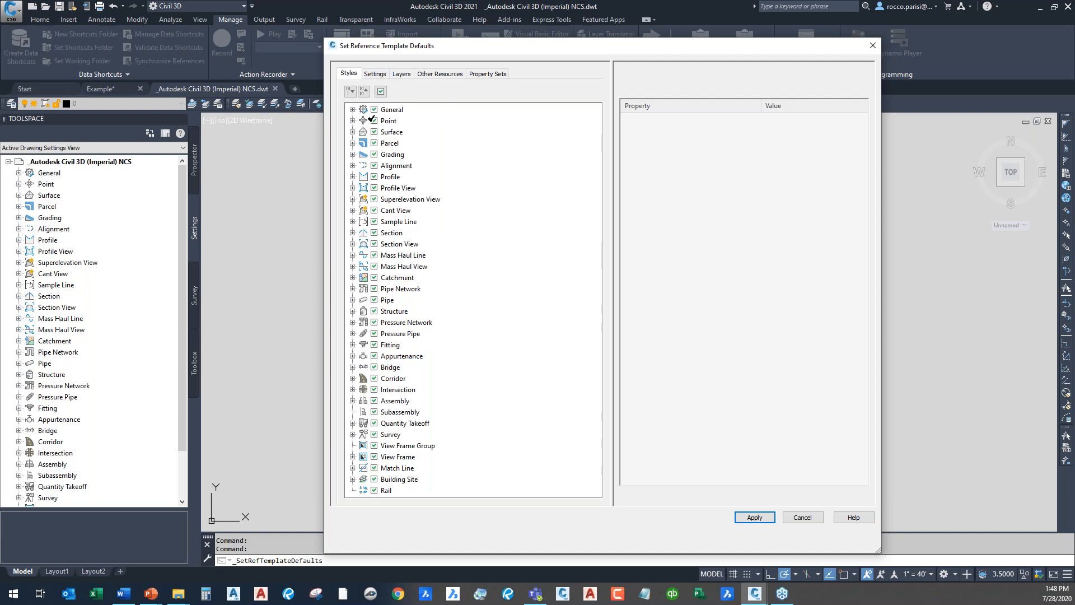
Step: Review the reference template's default drawing settings, such as Object Layers and Abbreviations, and its feature settings
click(375, 75)
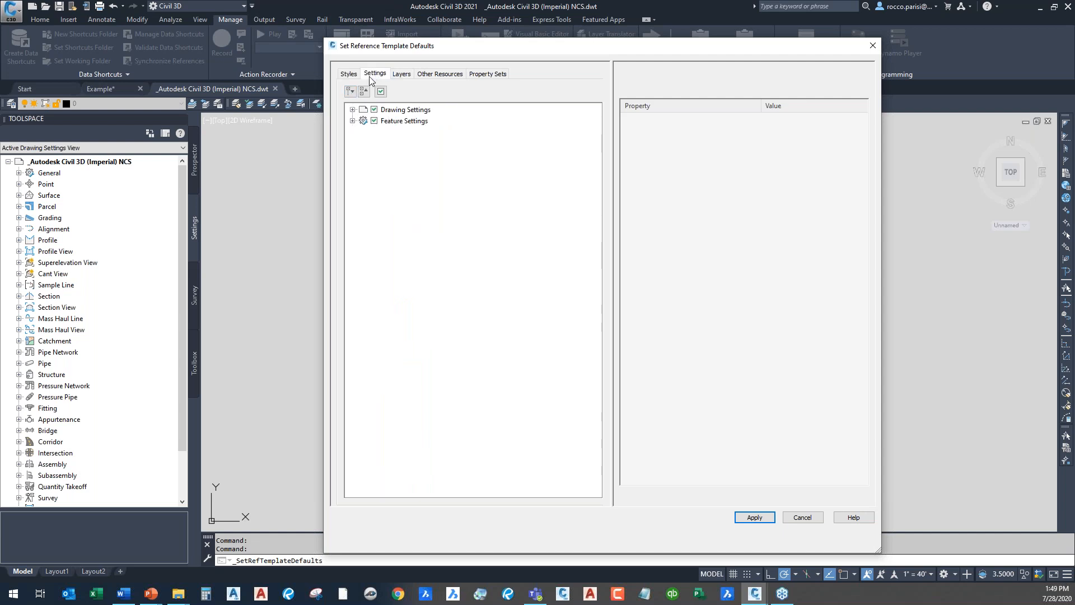
click(353, 110)
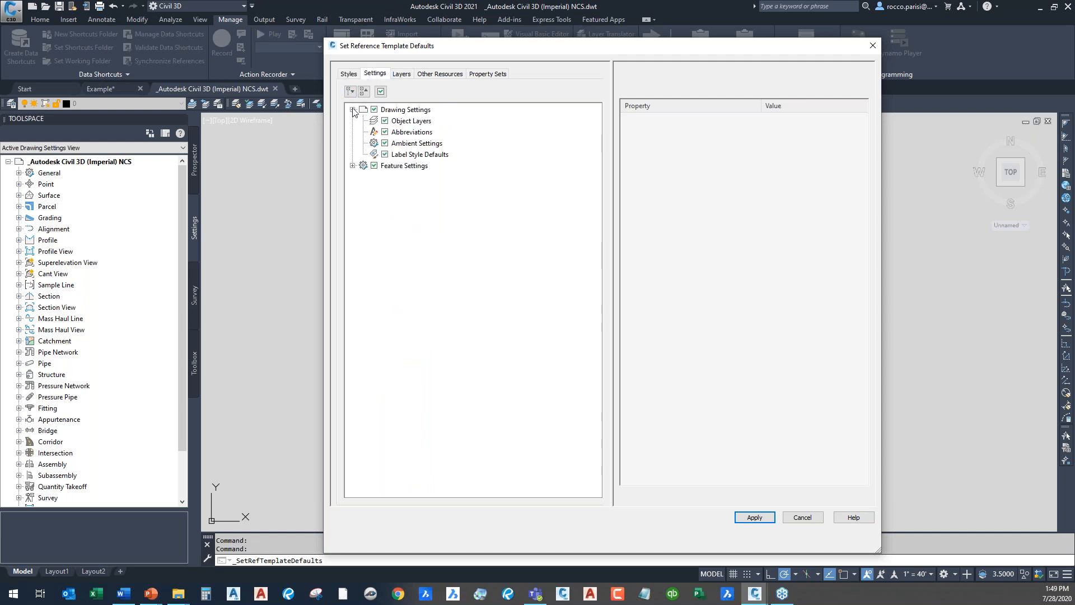
click(398, 123)
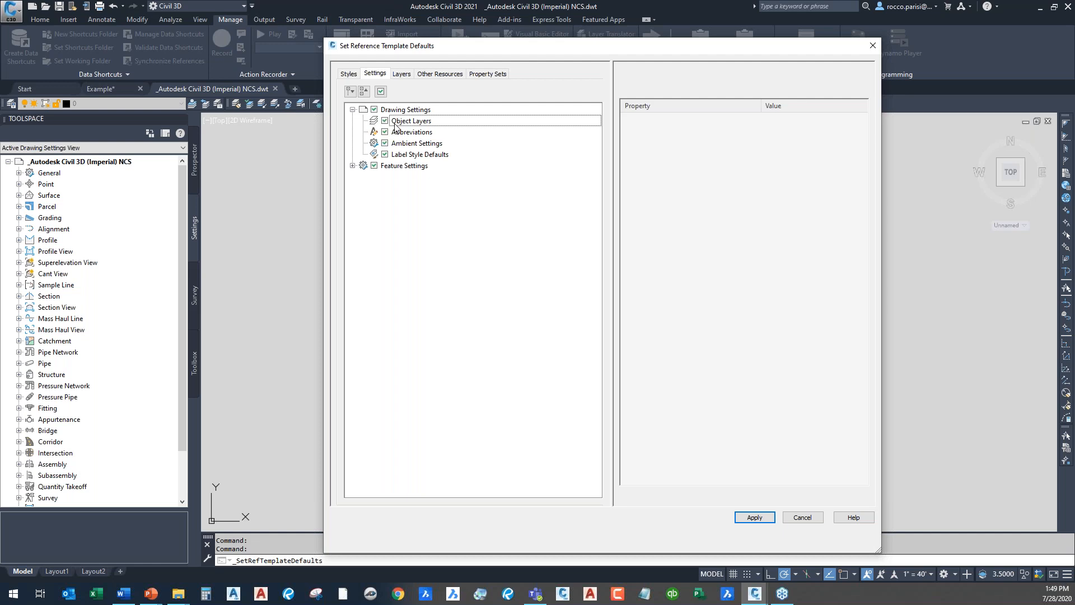
click(423, 132)
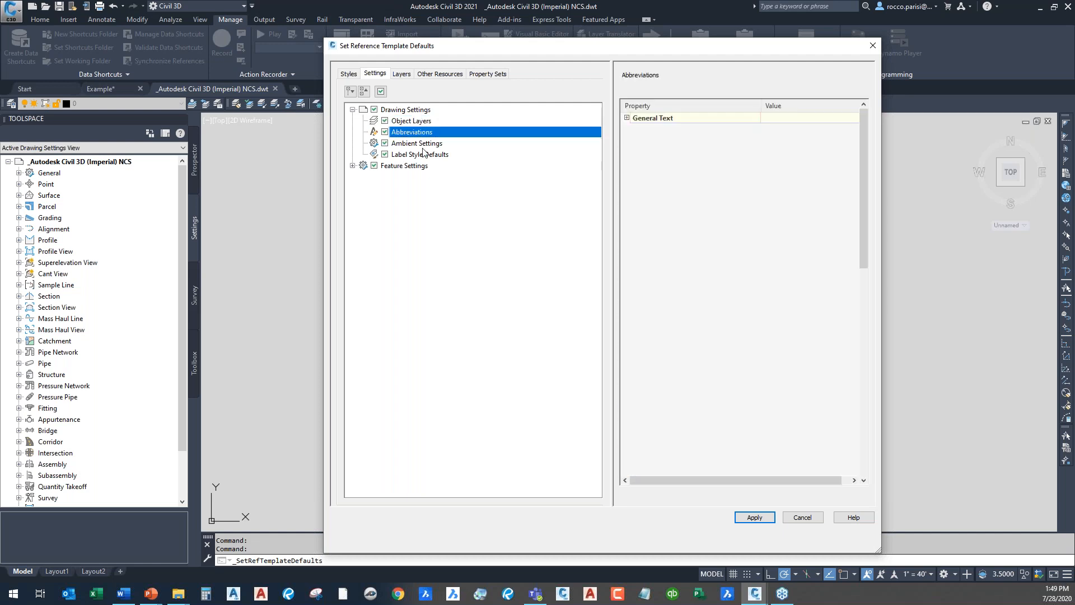
click(424, 154)
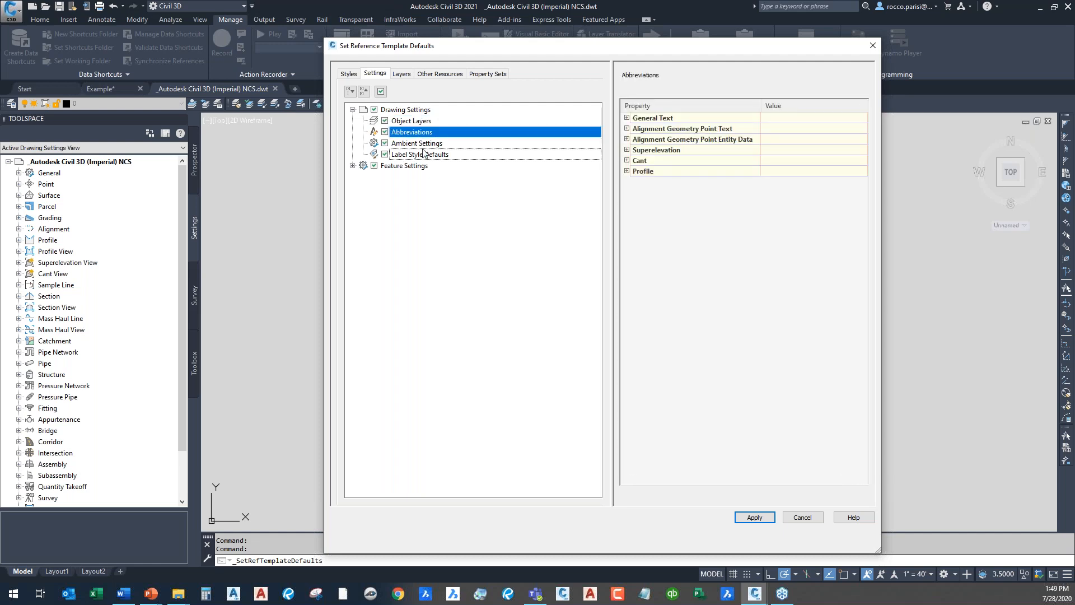
click(352, 166)
Step: Review the Other Resources and Property Sets defaults and close the reference template defaults without applying changes
click(439, 73)
click(487, 75)
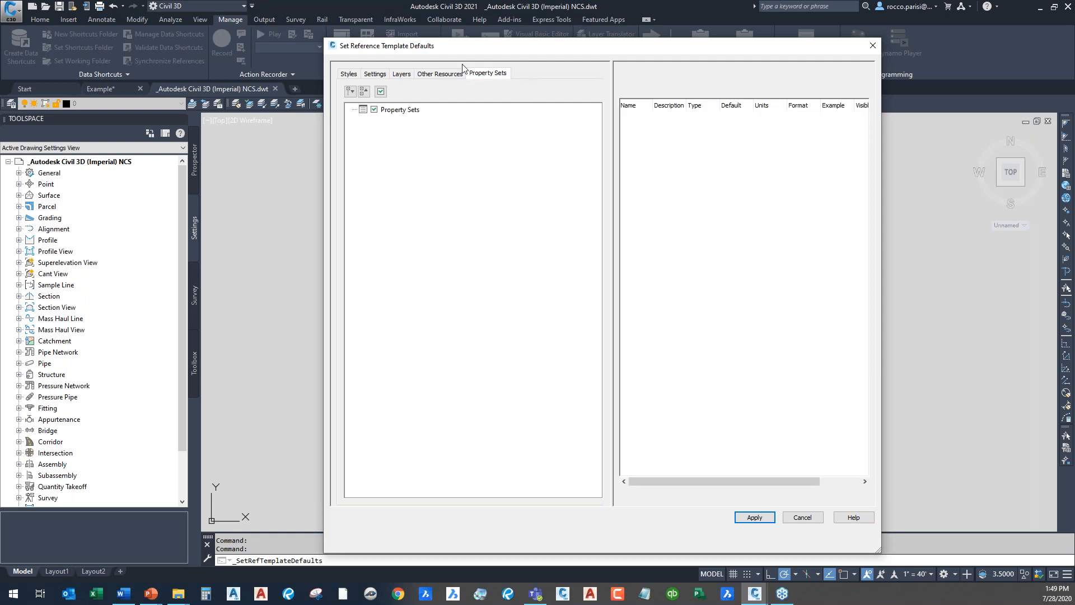
click(348, 74)
click(802, 517)
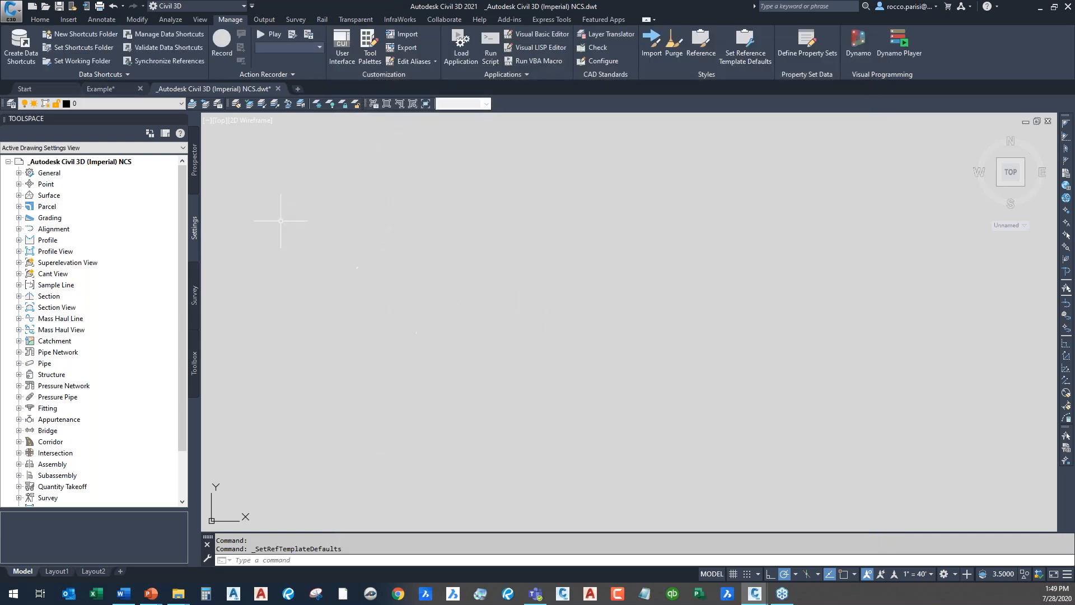
Step: Try to attach _Autodesk Civil 3D (Imperial) NCS.dwt as a referenced template to the Example drawing, cancelling before applying it
click(108, 93)
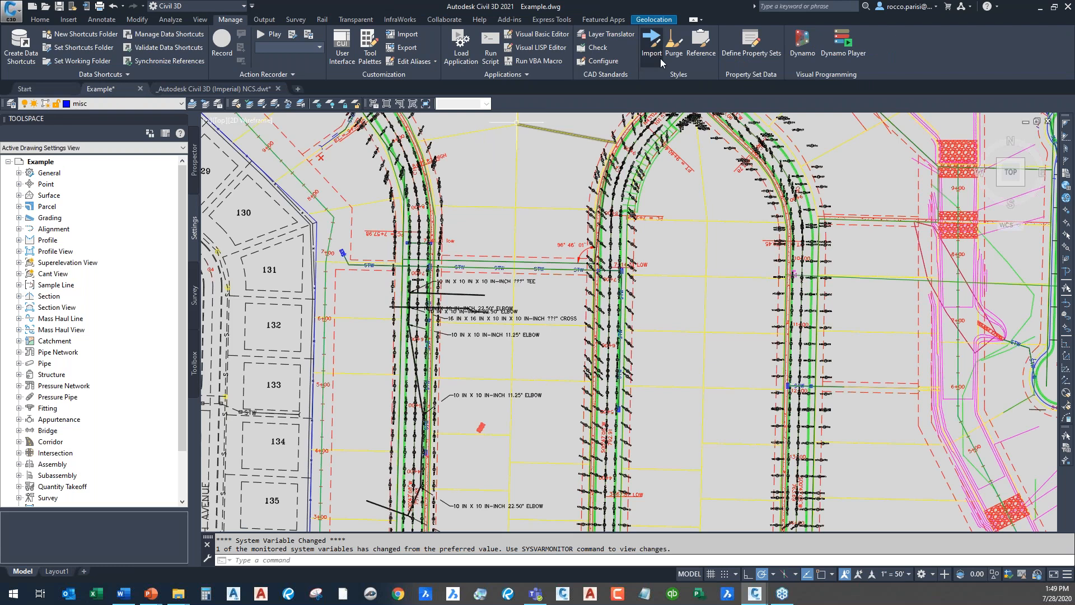
click(700, 54)
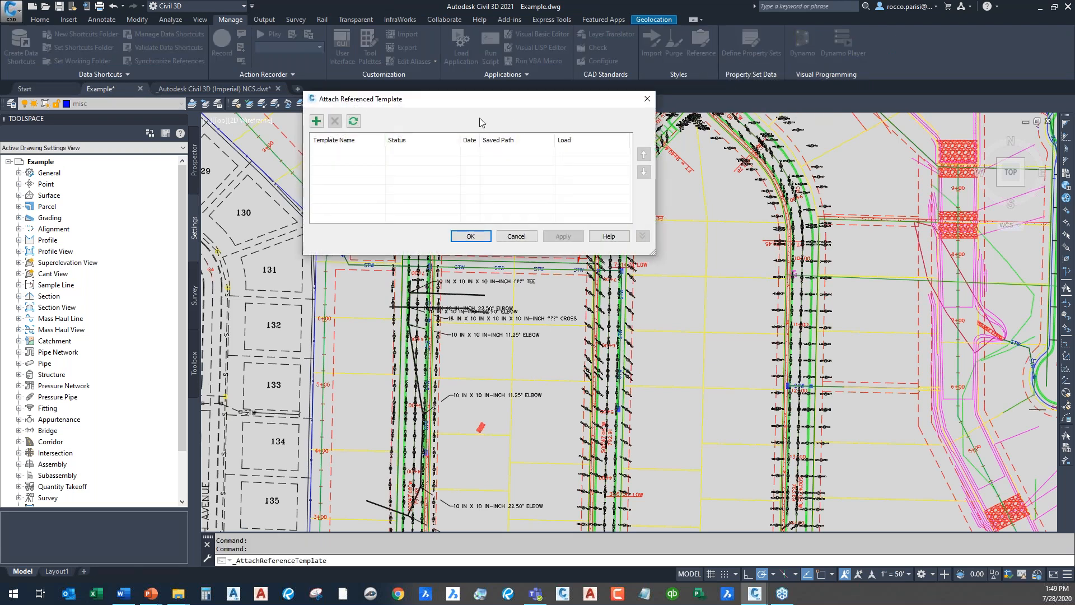
click(317, 122)
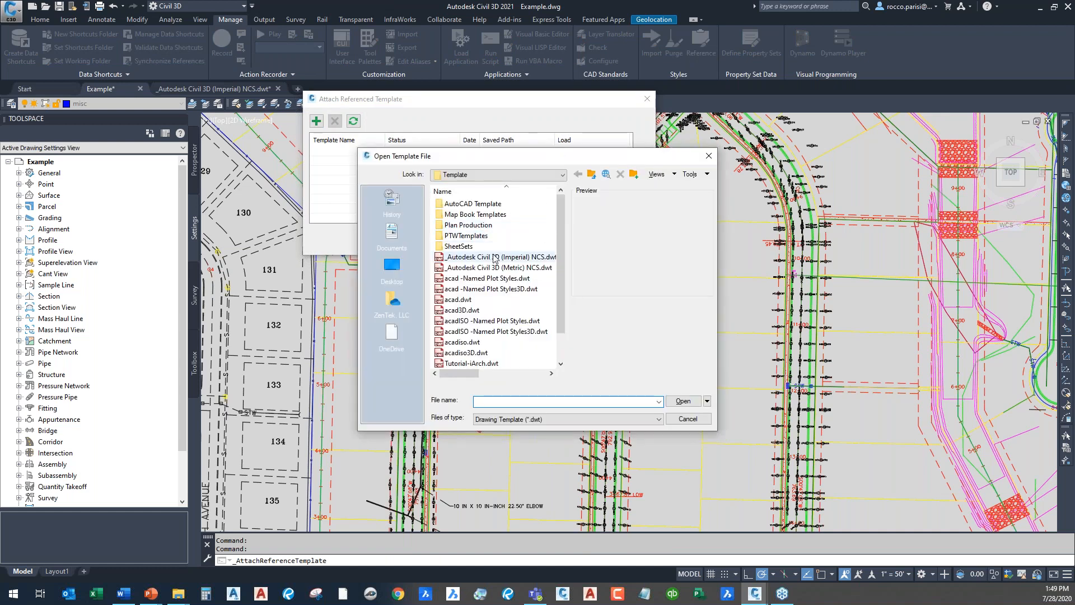
click(507, 257)
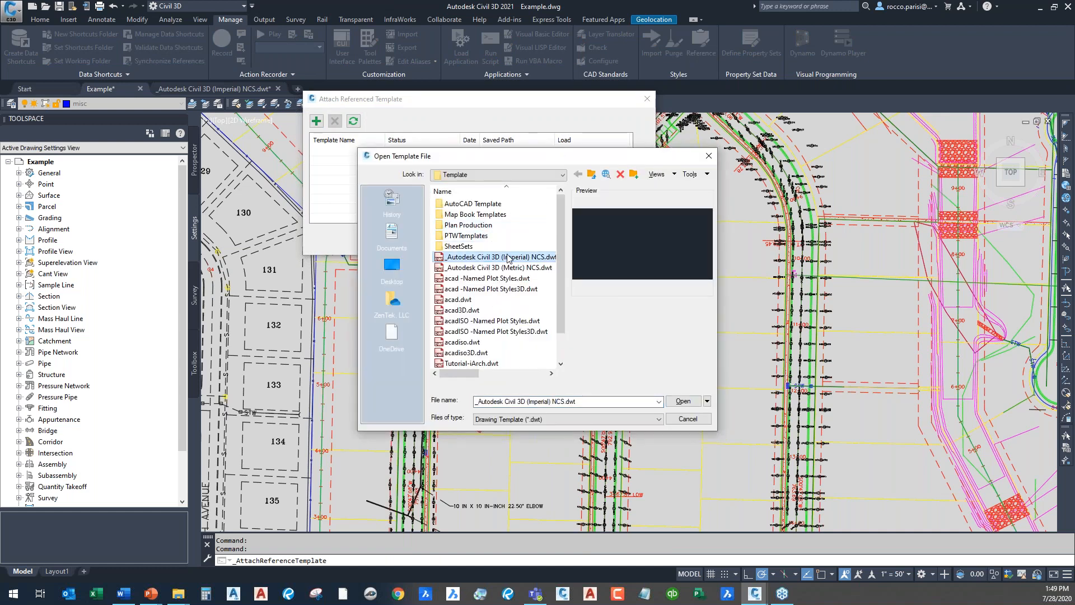
click(683, 401)
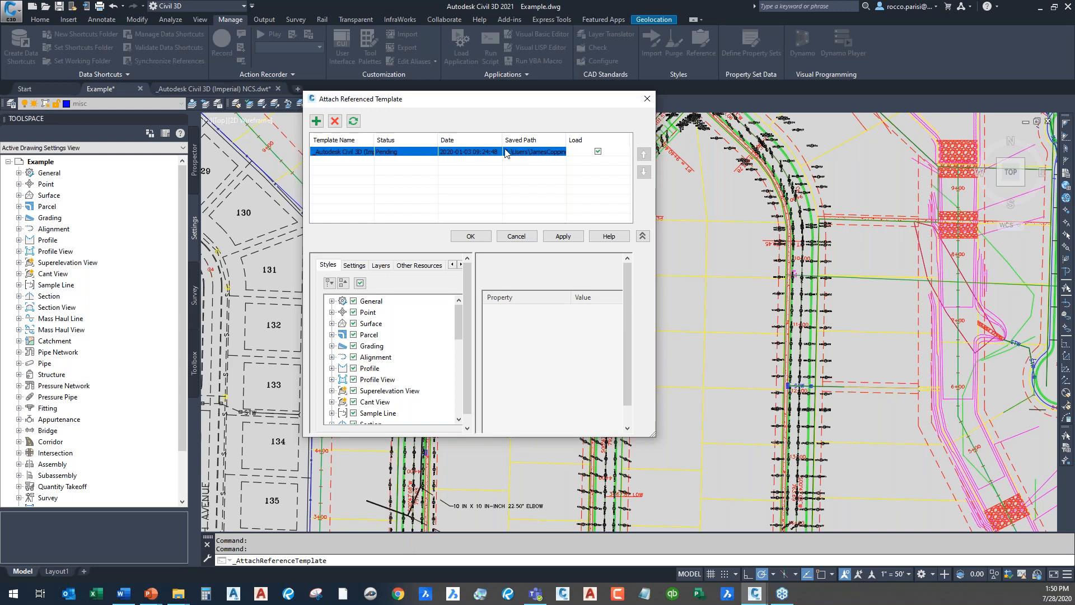
drag(653, 435, 864, 487)
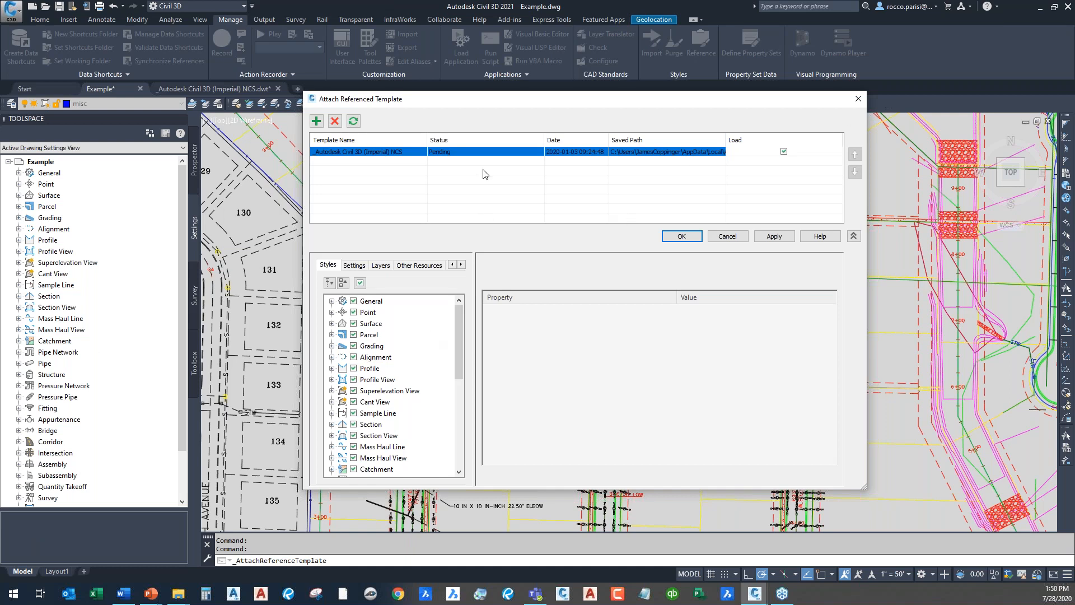
click(738, 237)
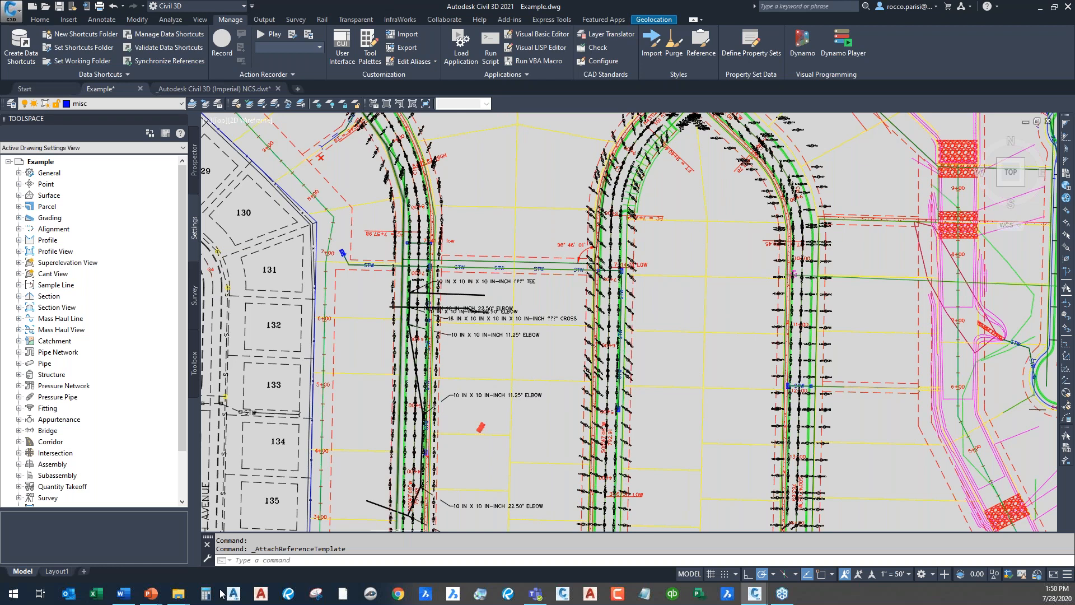
Step: Switch to the running PowerPoint slide show and advance it to the Q&A slide
mouse_move(151, 595)
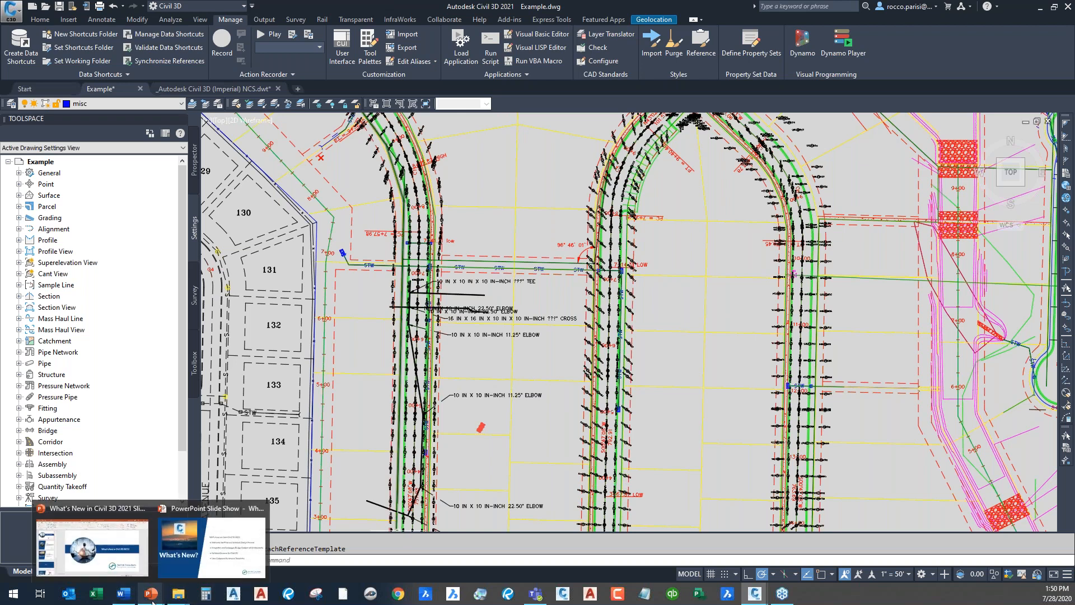
click(204, 541)
click(380, 403)
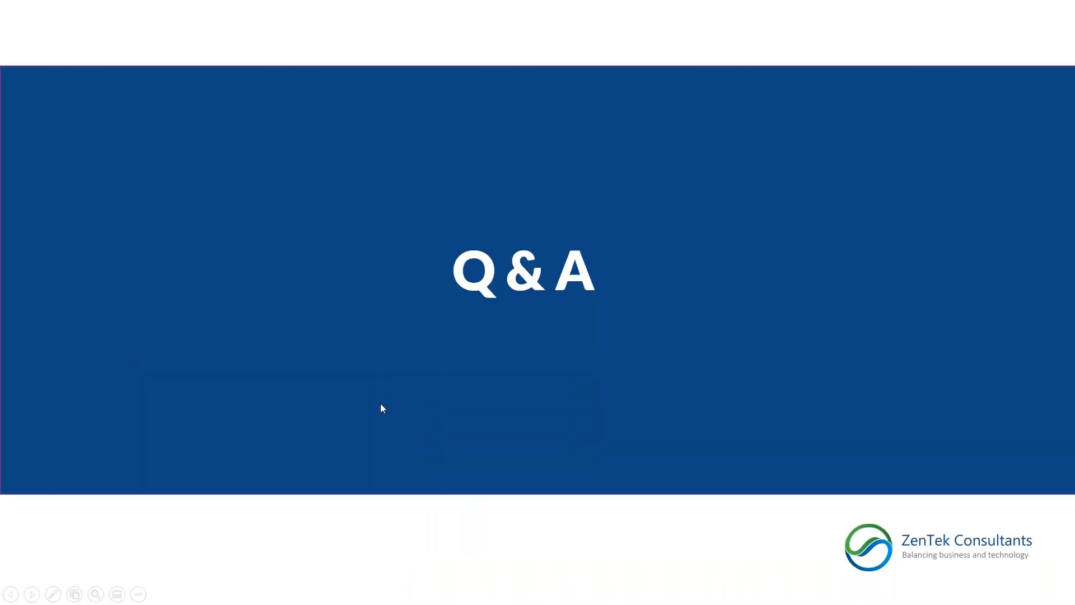